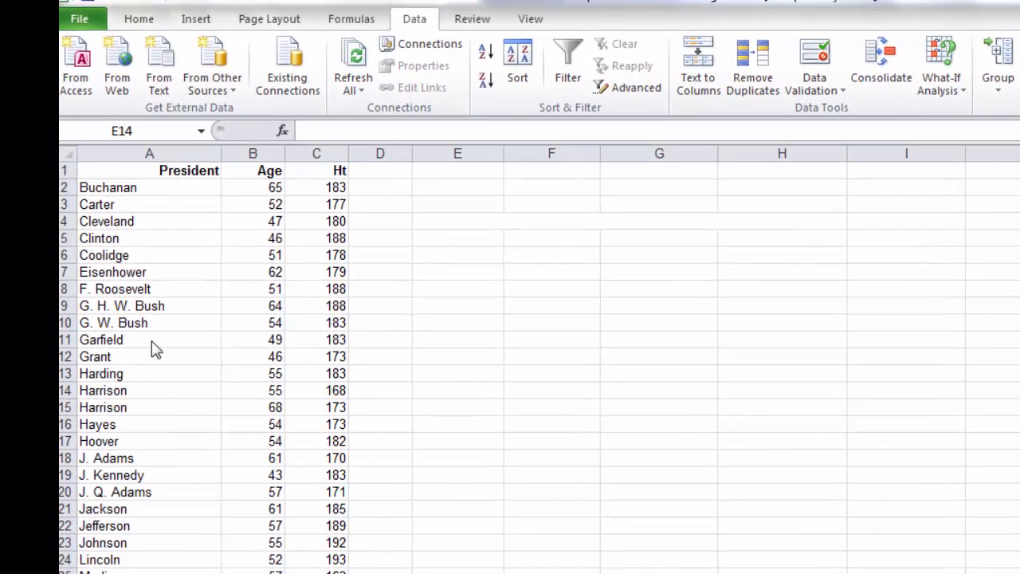
{"action": "left_click", "coordinate": [135, 248]}
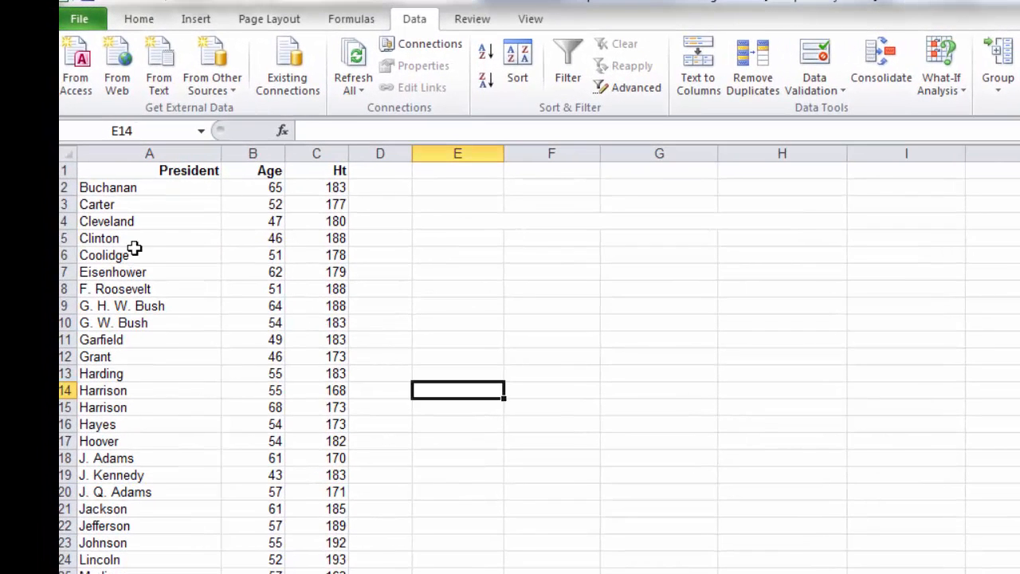
{"action": "left_click", "coordinate": [135, 250]}
{"action": "left_click", "coordinate": [281, 174]}
{"action": "left_click", "coordinate": [316, 173]}
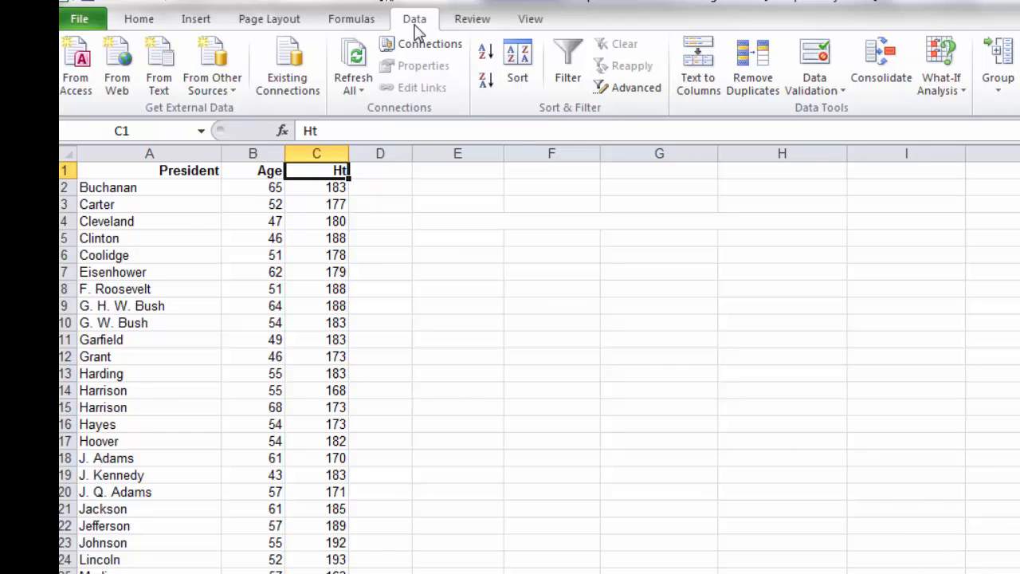
Step: Sort the whole President, Age and Ht table by Age values from smallest to largest, treating the first row as headers
{"action": "left_click_drag", "start_coordinate": [139, 170], "coordinate": [327, 573]}
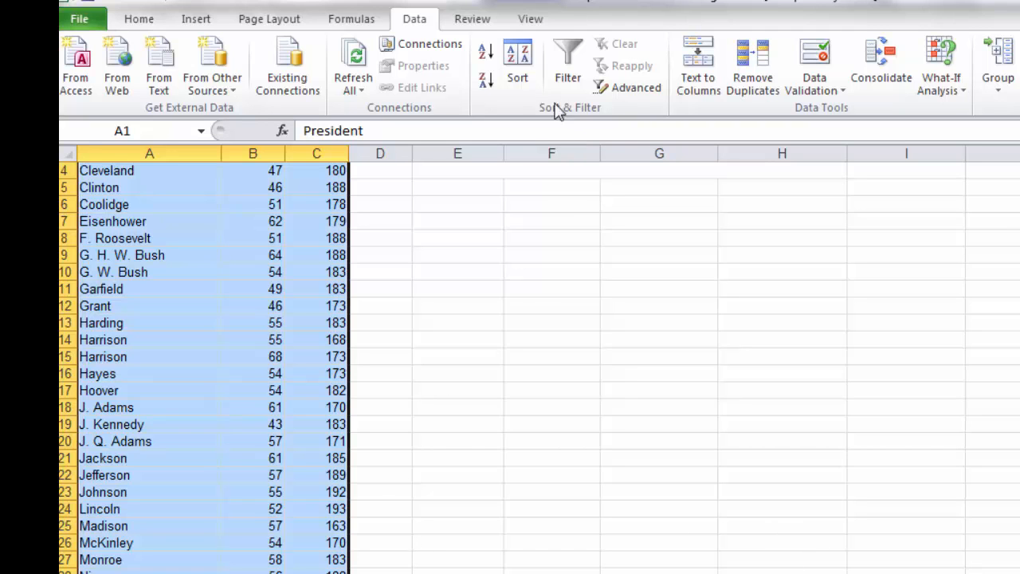
{"action": "left_click", "coordinate": [519, 56]}
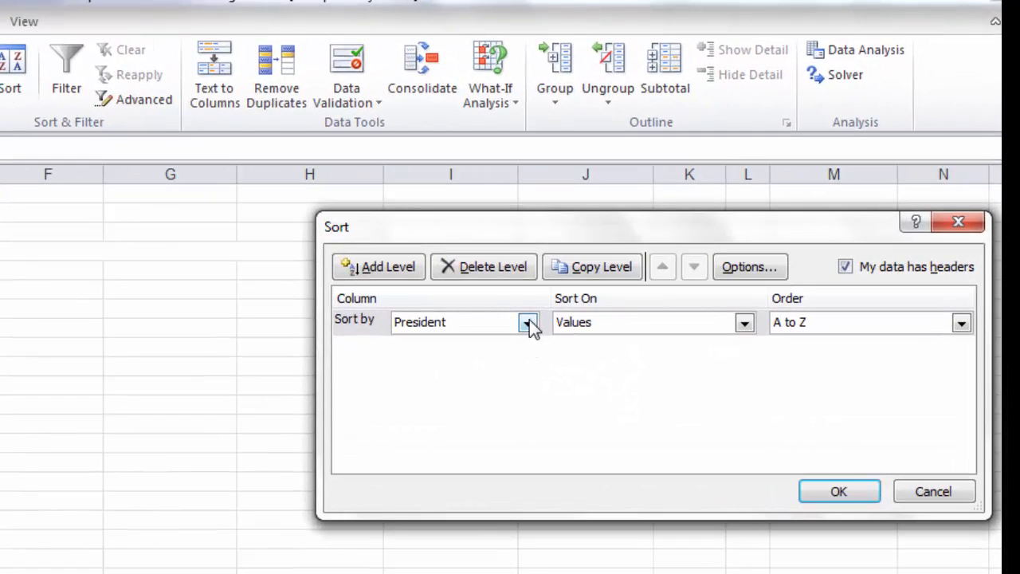
{"action": "left_click", "coordinate": [529, 322]}
{"action": "left_click", "coordinate": [507, 359]}
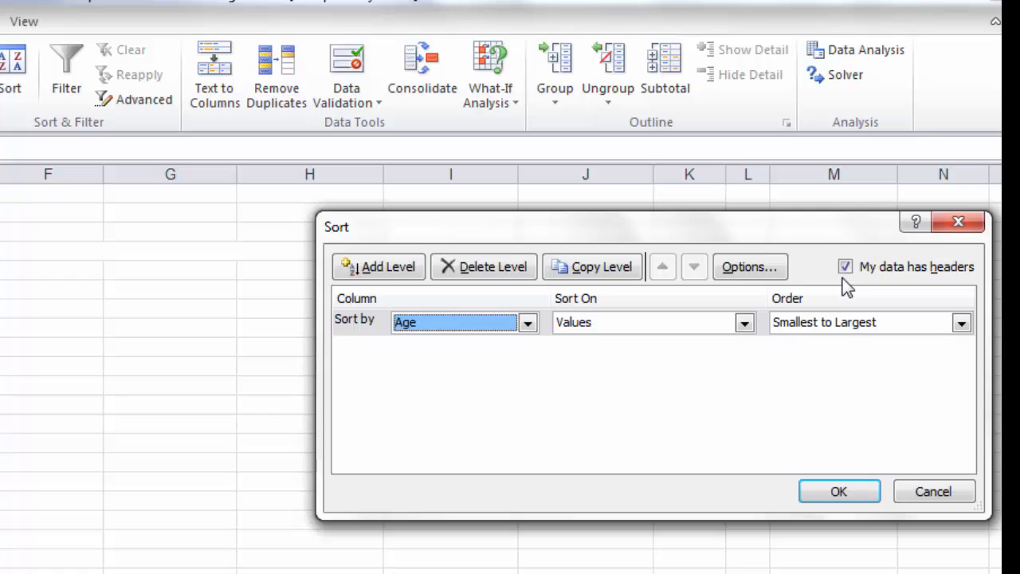
{"action": "left_click", "coordinate": [824, 492]}
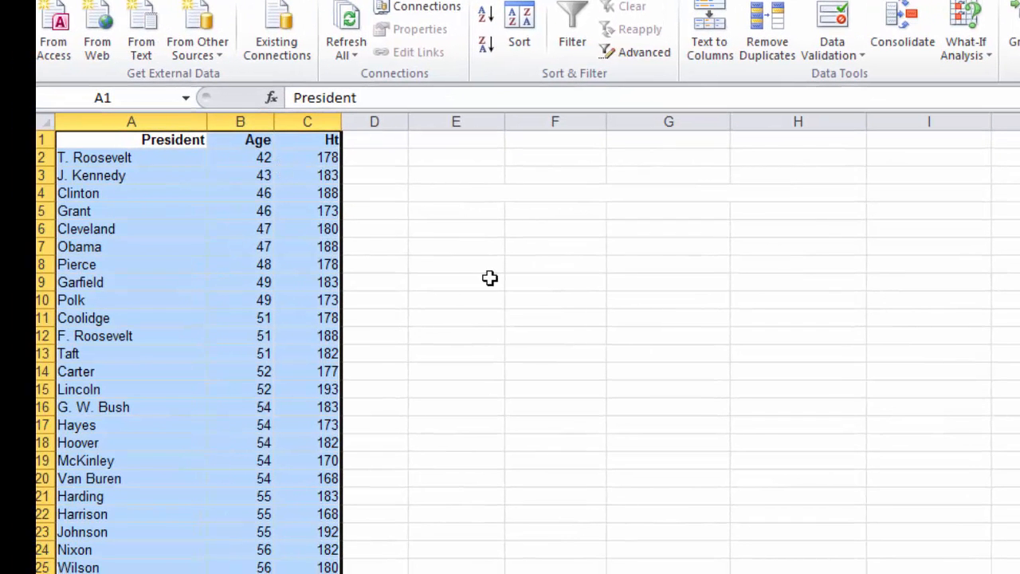
Step: Check the youngest president's age in the first data row and the oldest one's in the last row of the sorted list
{"action": "left_click", "coordinate": [149, 156]}
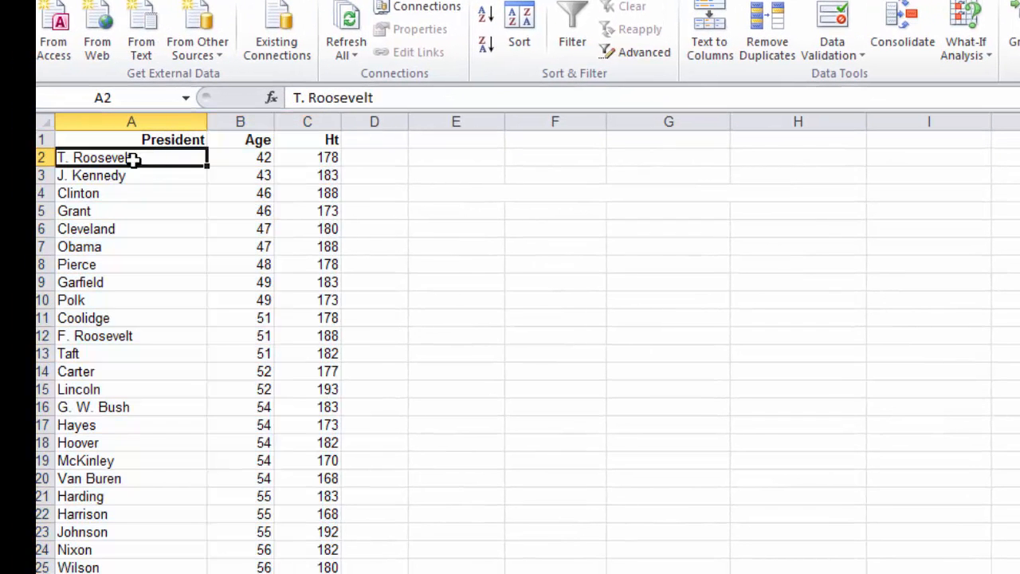
{"action": "left_click_drag", "start_coordinate": [137, 159], "coordinate": [263, 163]}
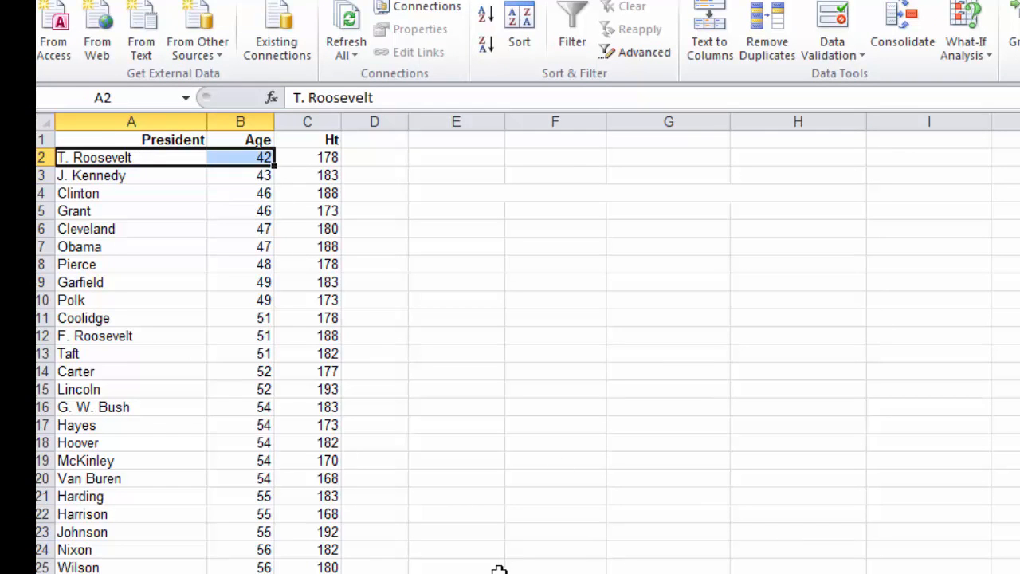
{"action": "scroll", "coordinate": [499, 570], "scroll_direction": "down", "scroll_amount": 3}
{"action": "left_click", "coordinate": [139, 547]}
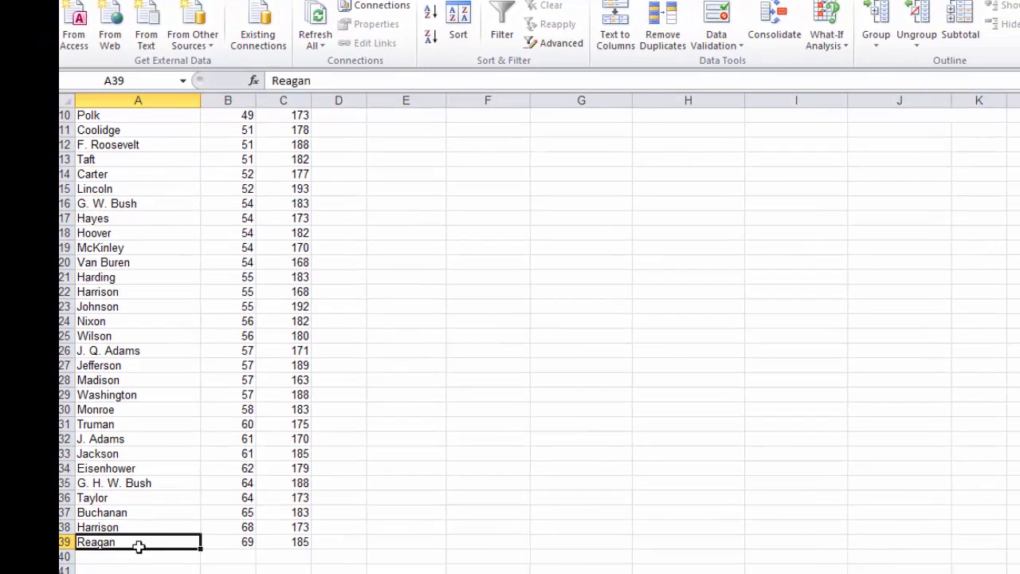
{"action": "left_click_drag", "start_coordinate": [139, 546], "coordinate": [210, 541]}
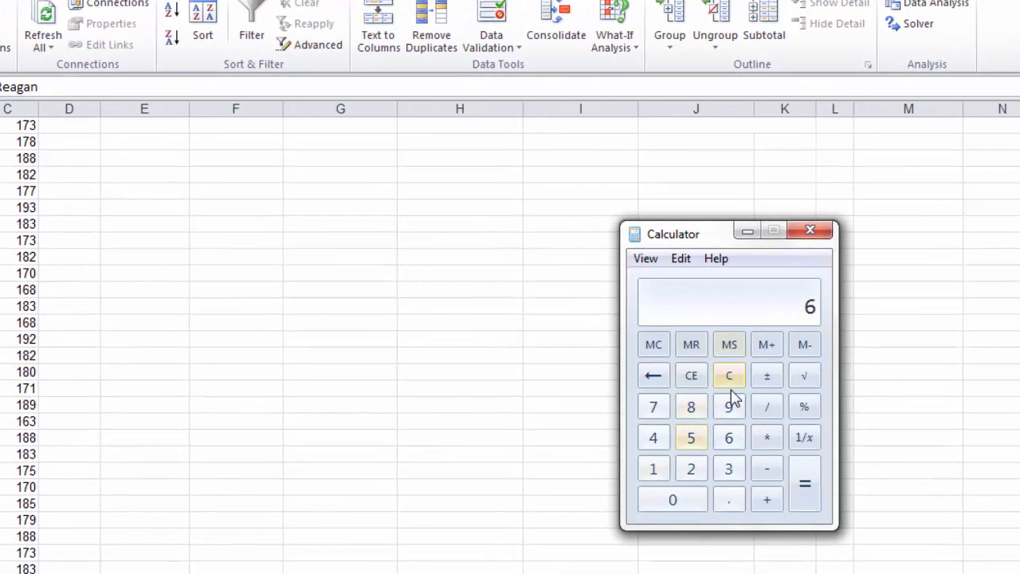
Step: Switch to Calculator, subtract 42 from 69 and divide the result by 5 to find the class width
{"action": "left_click", "coordinate": [731, 379]}
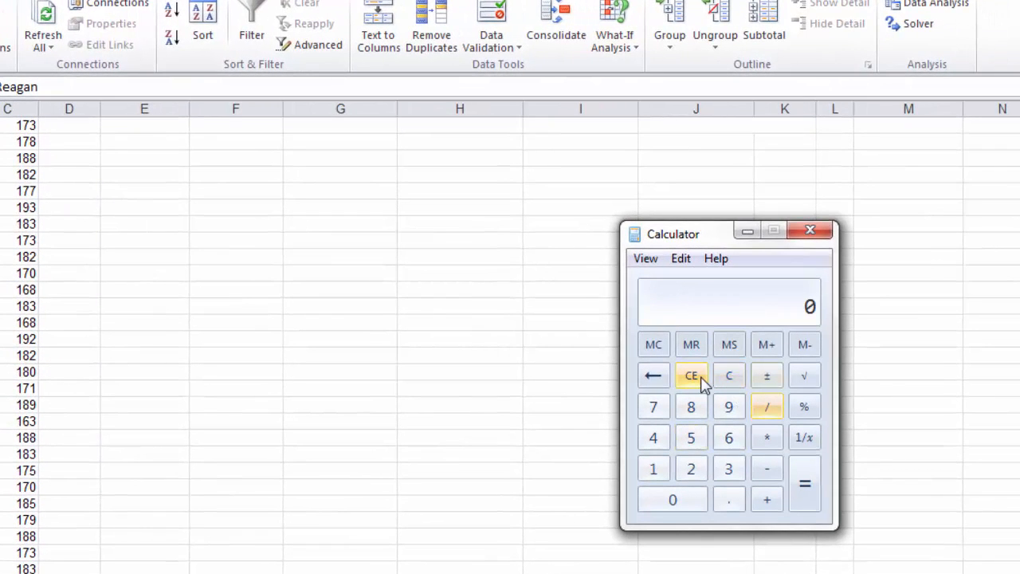
{"action": "type", "text": "69"}
{"action": "key", "text": "minus"}
{"action": "type", "text": "42"}
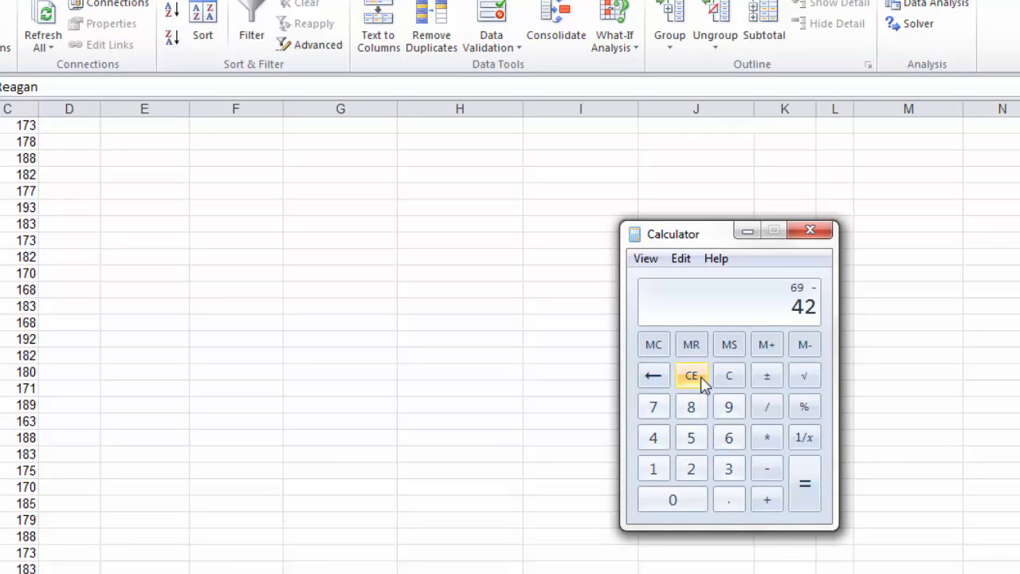
{"action": "key", "text": "Return"}
{"action": "key", "text": "slash"}
{"action": "key", "text": "5"}
{"action": "key", "text": "Return"}
Step: Clear the calculation, enter the rounded-up class width 6 and close Calculator
{"action": "left_click", "coordinate": [730, 381]}
{"action": "type", "text": "6"}
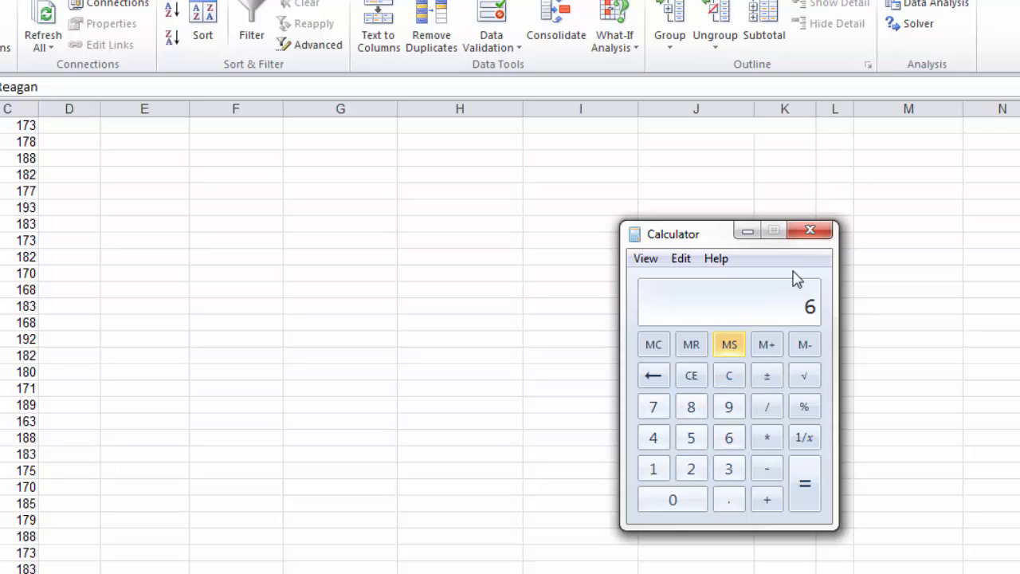
{"action": "left_click", "coordinate": [808, 236]}
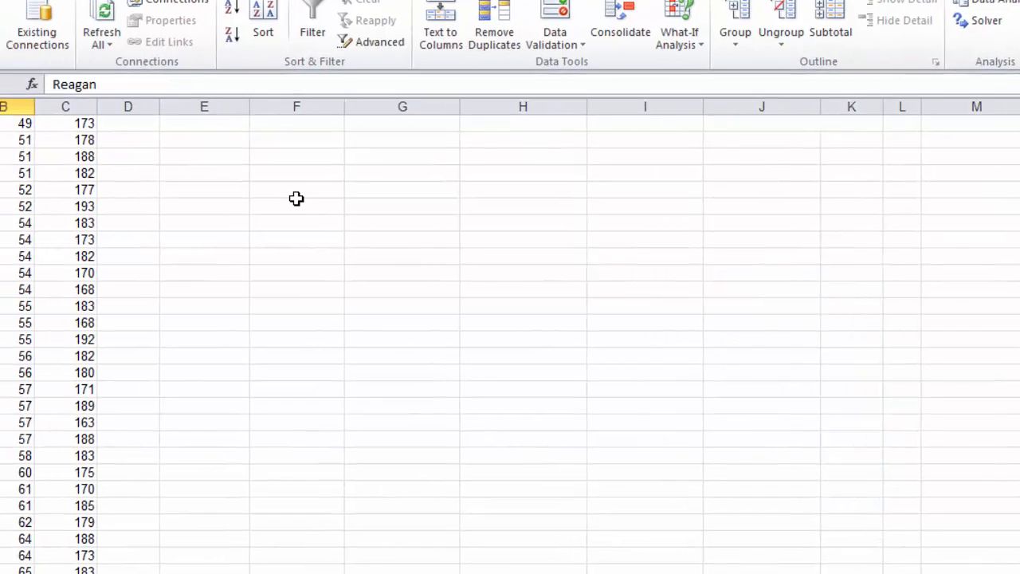
Step: Enter the heading "Classes" in cell F12 of the worksheet
{"action": "left_click", "coordinate": [177, 159]}
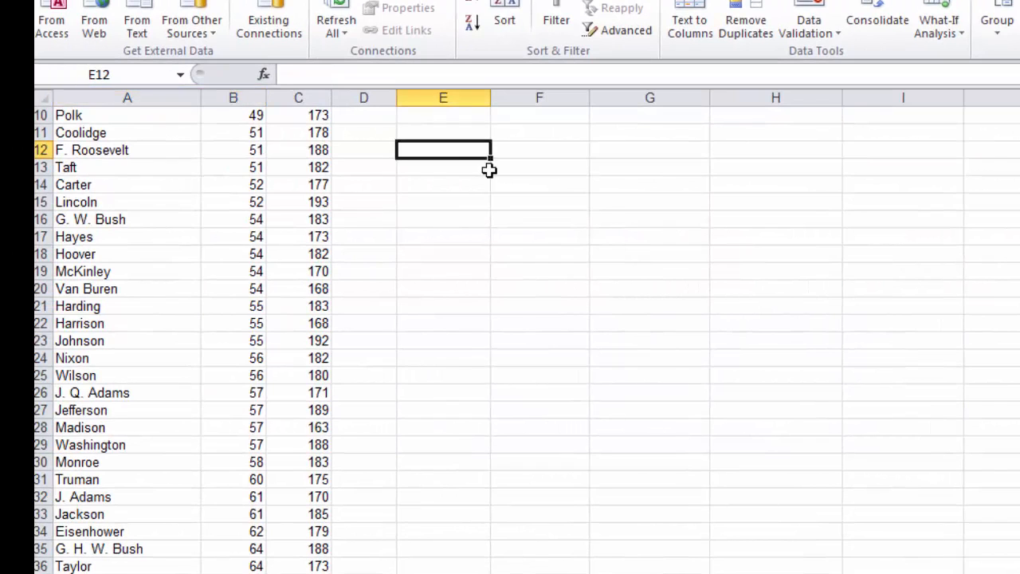
{"action": "left_click", "coordinate": [550, 152]}
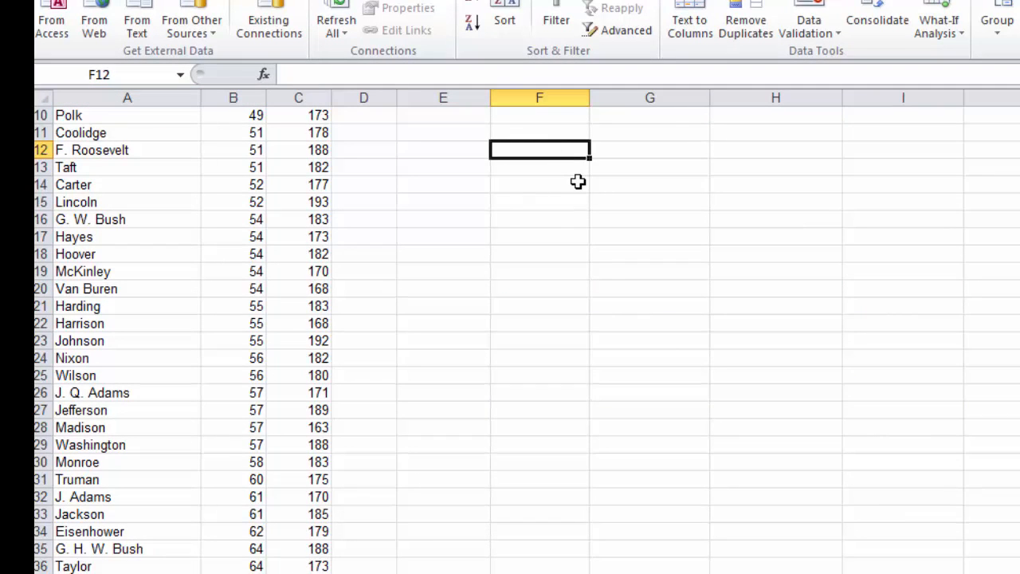
{"action": "type", "text": "Classes"}
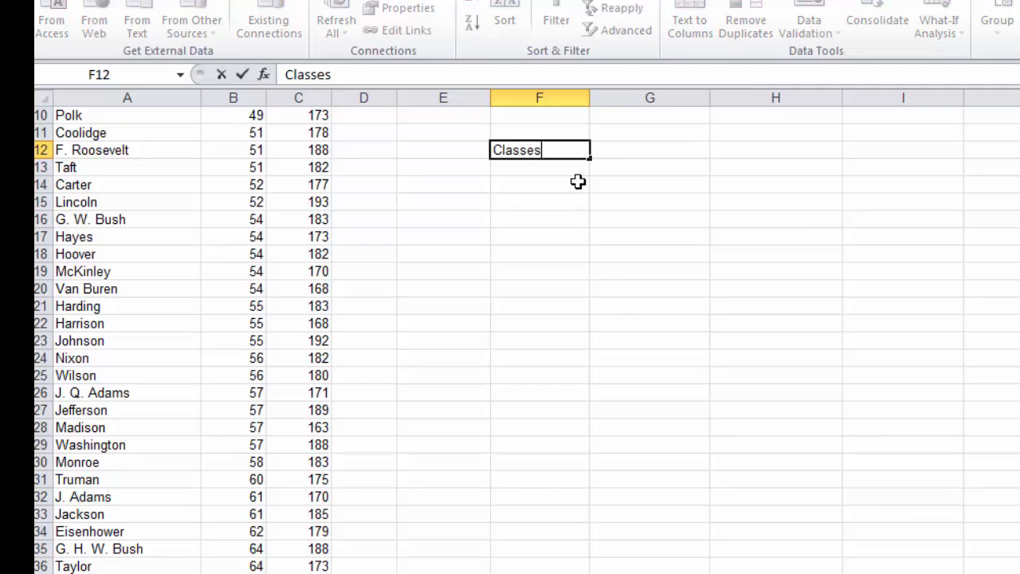
{"action": "key", "text": "Return"}
Step: Enter the class ranges 40-46, 47-53 and 54-60 in cells F13 to F15 under the Classes heading
{"action": "type", "text": "40"}
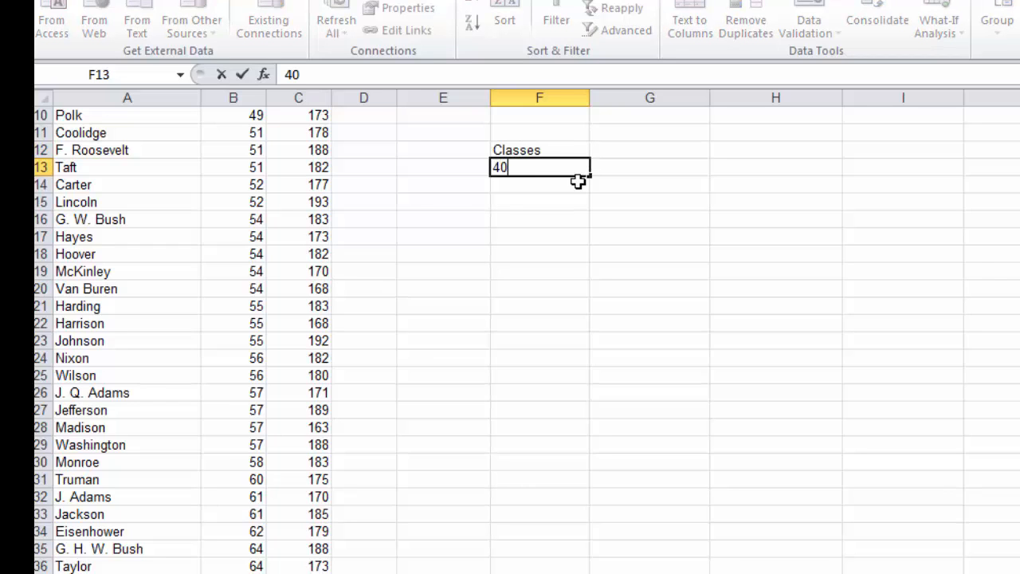
{"action": "type", "text": "-46"}
{"action": "key", "text": "Return"}
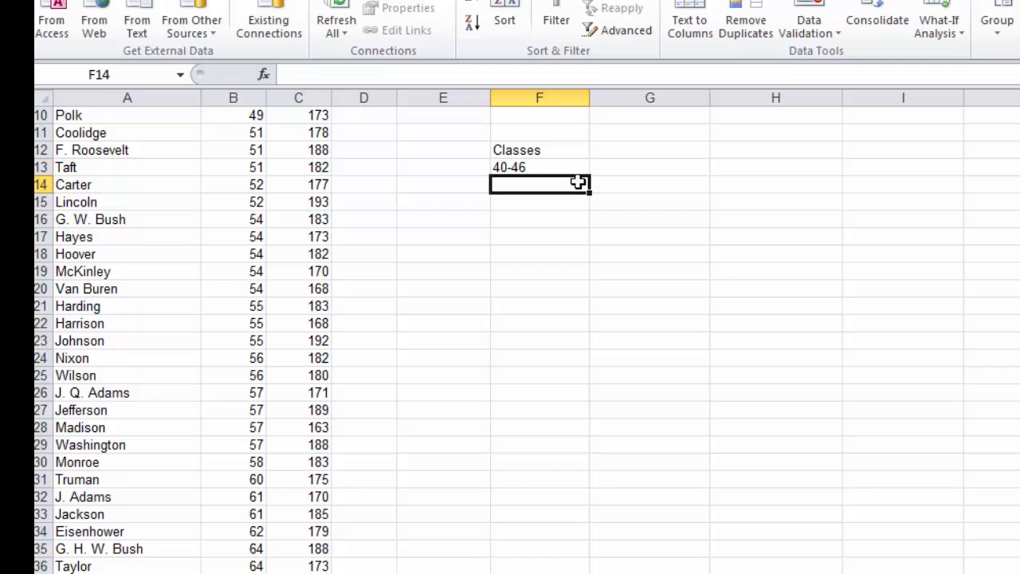
{"action": "type", "text": "47"}
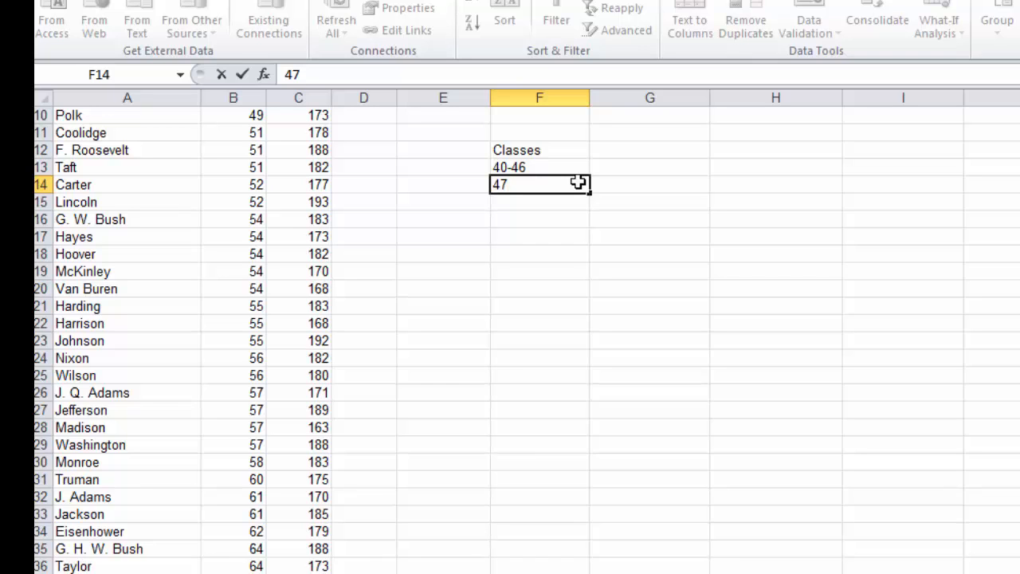
{"action": "type", "text": "53"}
{"action": "key", "text": "Return"}
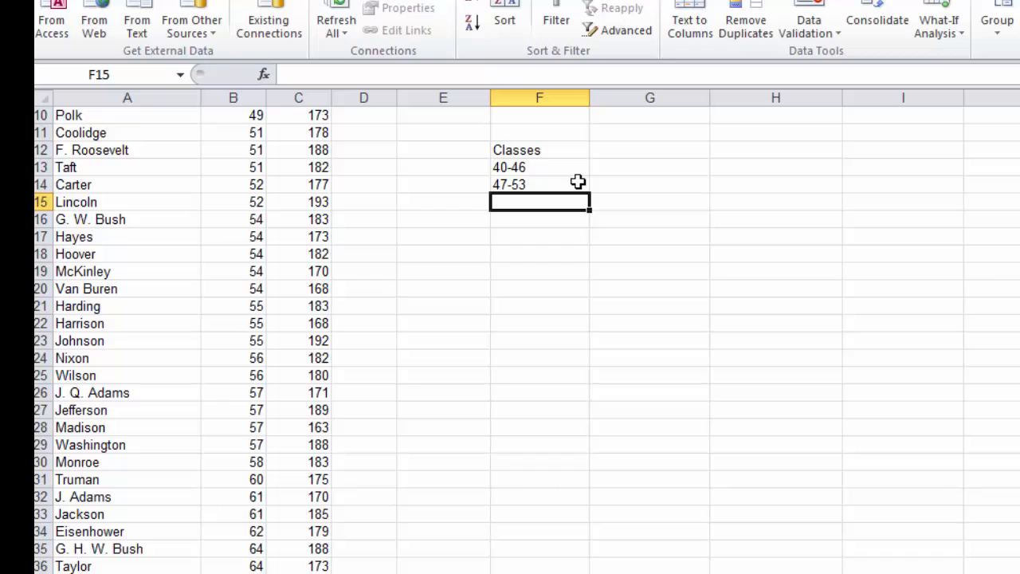
{"action": "type", "text": "54"}
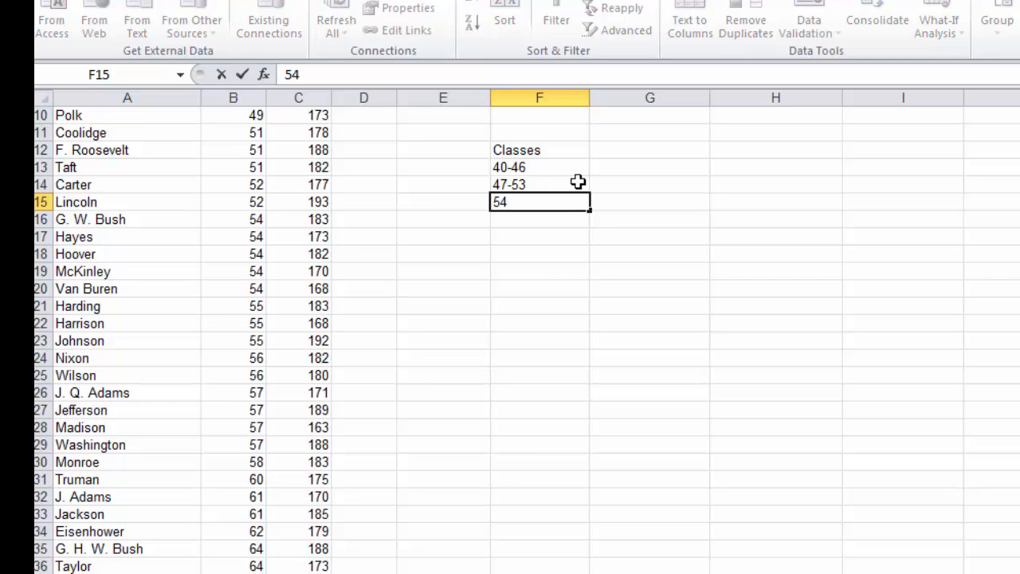
{"action": "type", "text": "-60"}
Step: Enter the remaining class ranges 61-67 and 68-74 in cells F16 and F17
{"action": "left_click", "coordinate": [558, 222]}
{"action": "type", "text": "61"}
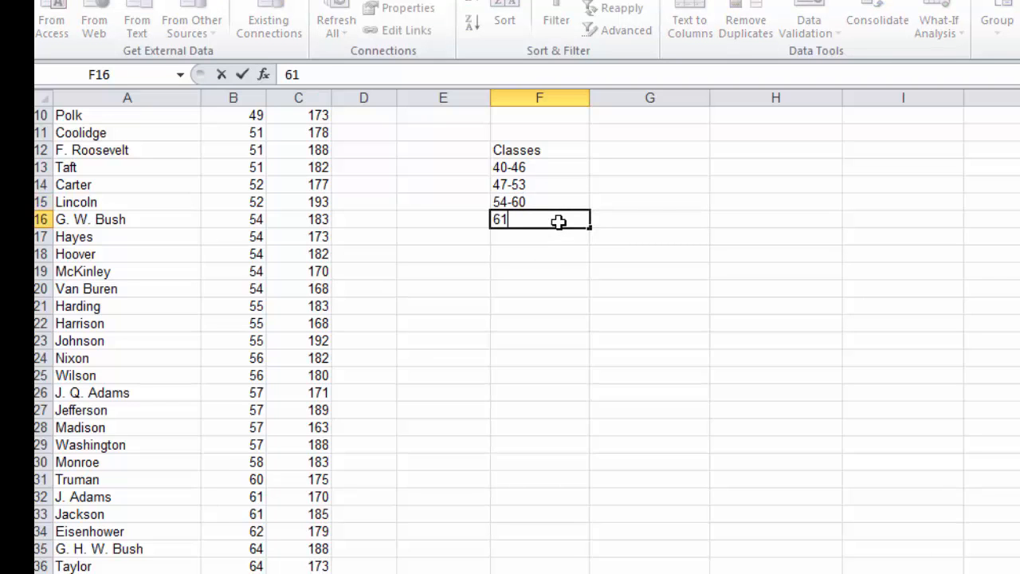
{"action": "type", "text": "-67"}
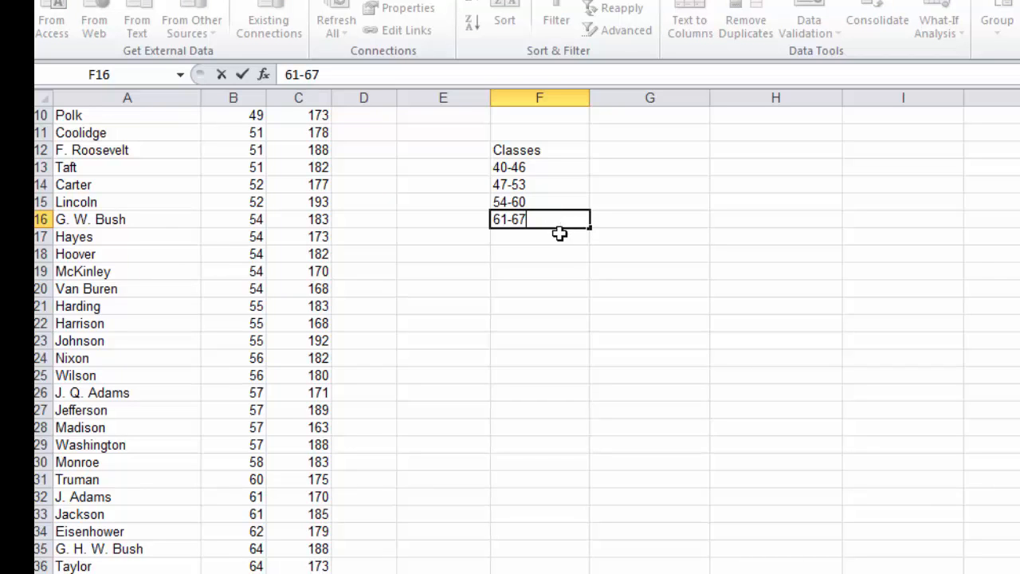
{"action": "left_click", "coordinate": [559, 242]}
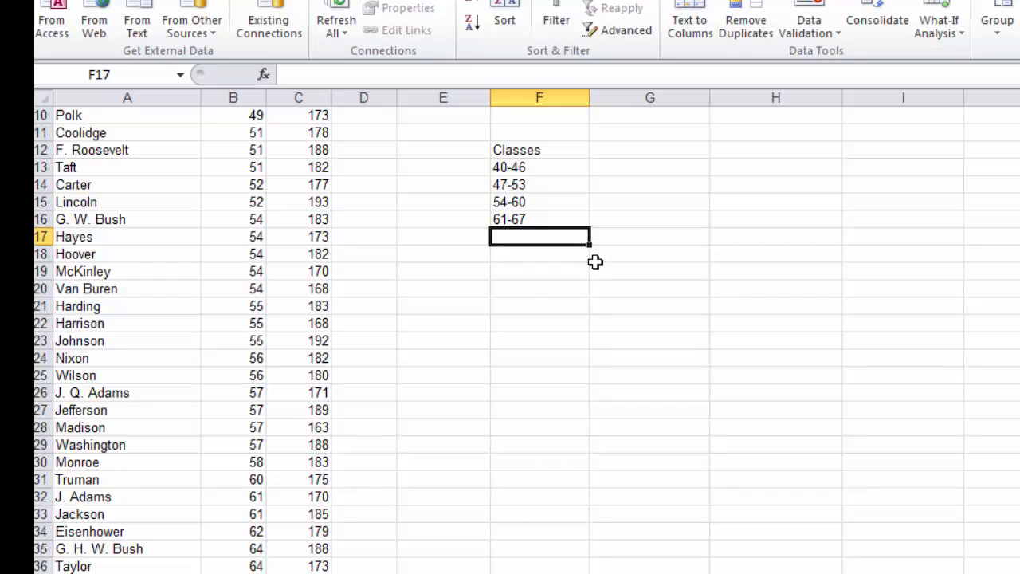
{"action": "type", "text": "68"}
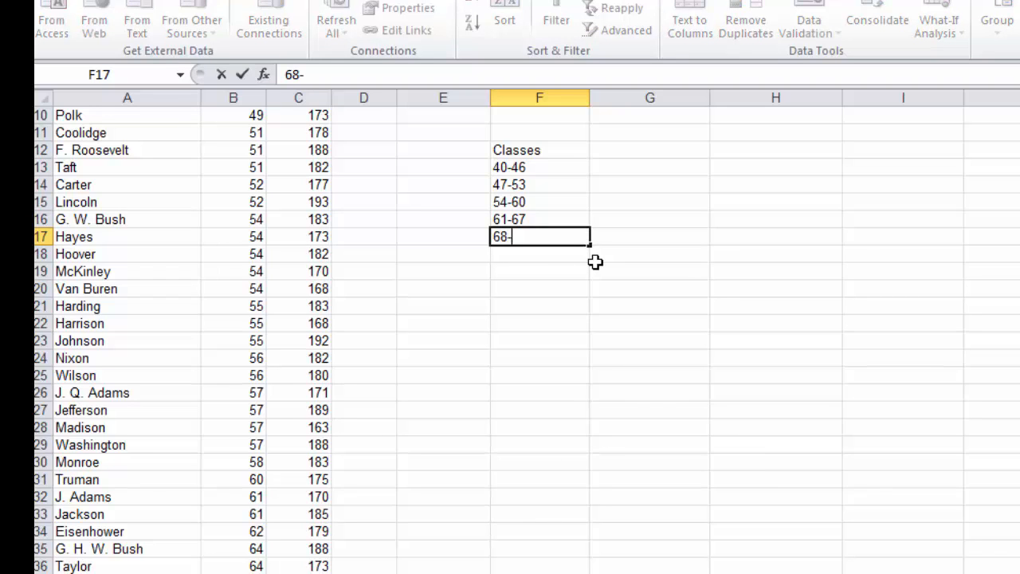
{"action": "type", "text": "-74"}
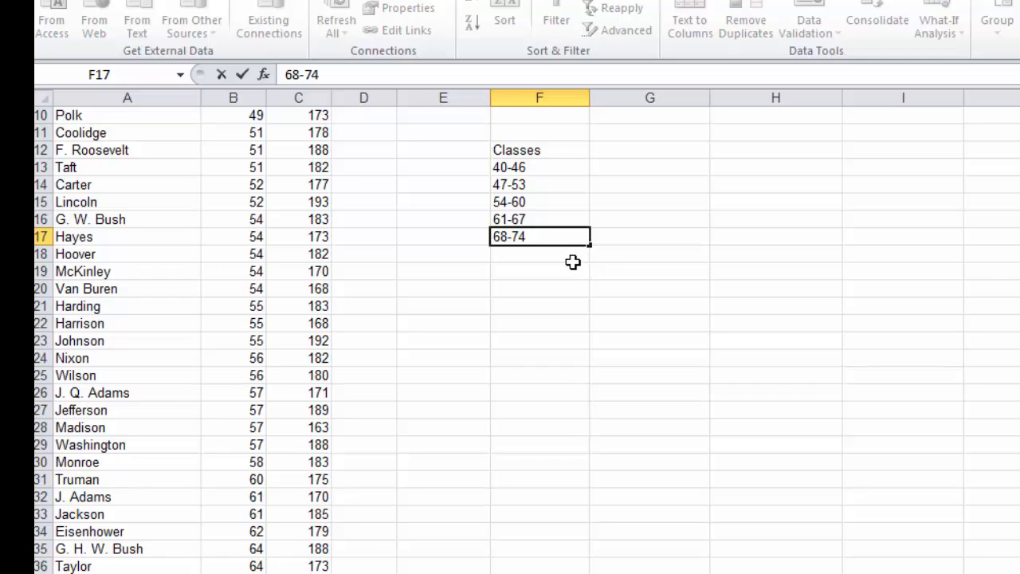
{"action": "left_click", "coordinate": [538, 258]}
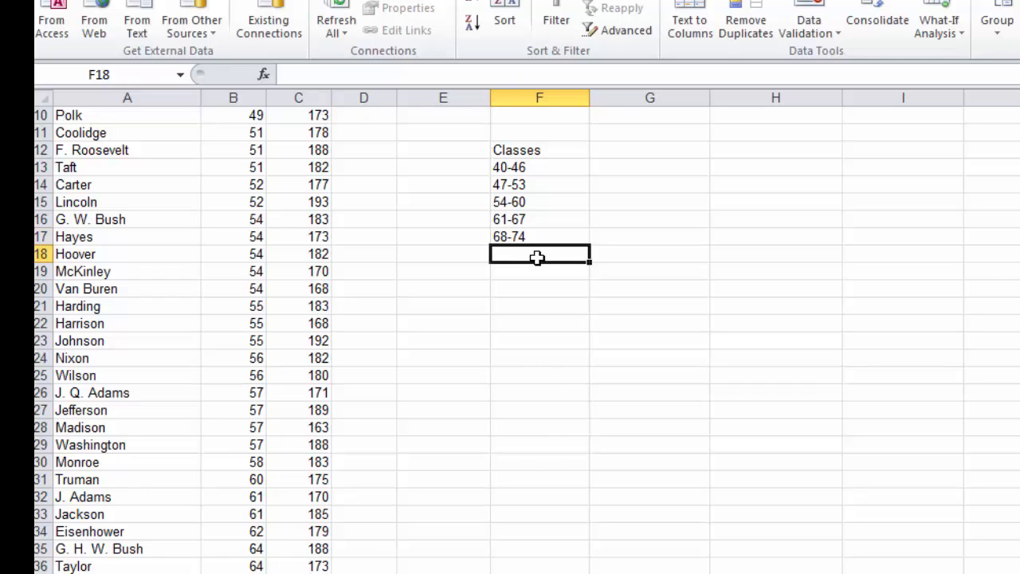
Step: Make the Classes heading in F12 bold
{"action": "left_click", "coordinate": [520, 151]}
{"action": "key", "text": "alt+h"}
{"action": "key", "text": "1"}
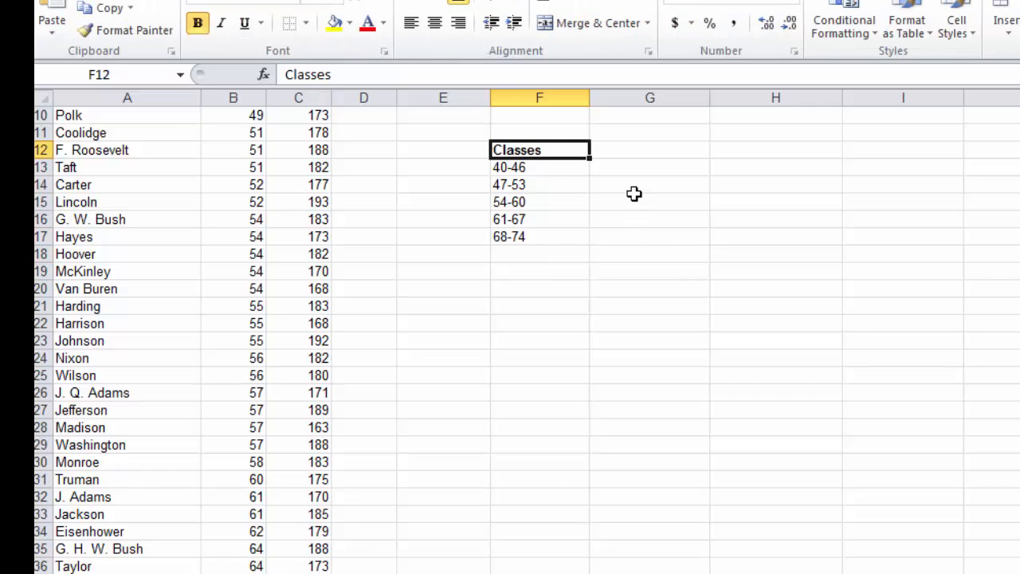
Step: Add the heading "Frequencies" in cell G12 and make it bold
{"action": "left_click", "coordinate": [635, 152]}
{"action": "type", "text": "Fre"}
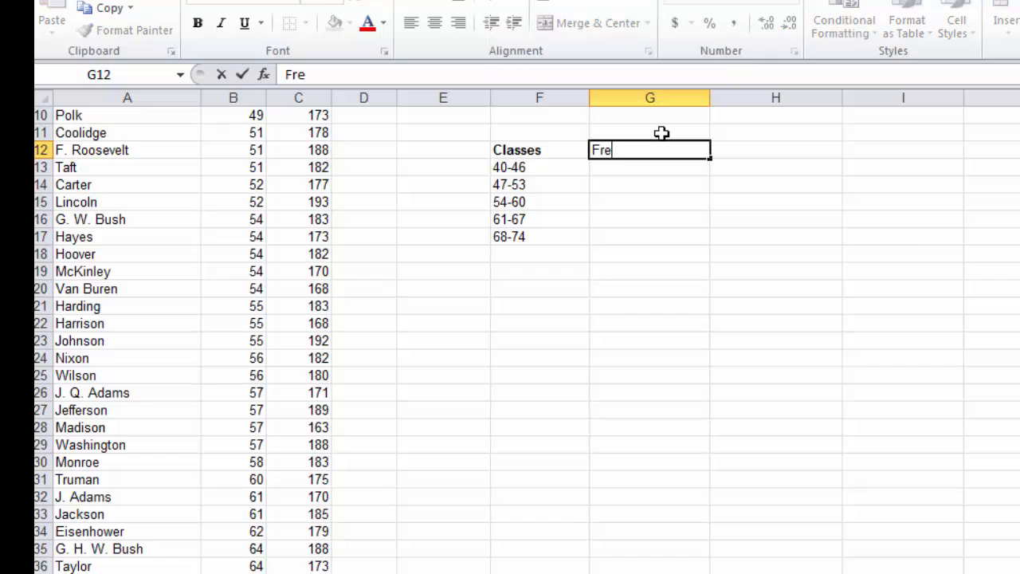
{"action": "type", "text": "quencies"}
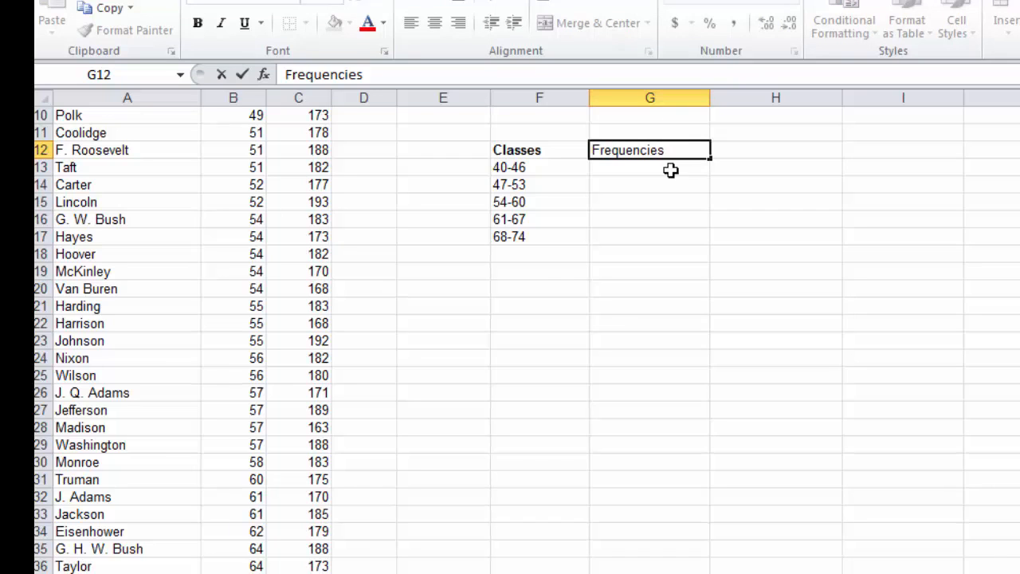
{"action": "key", "text": "Return"}
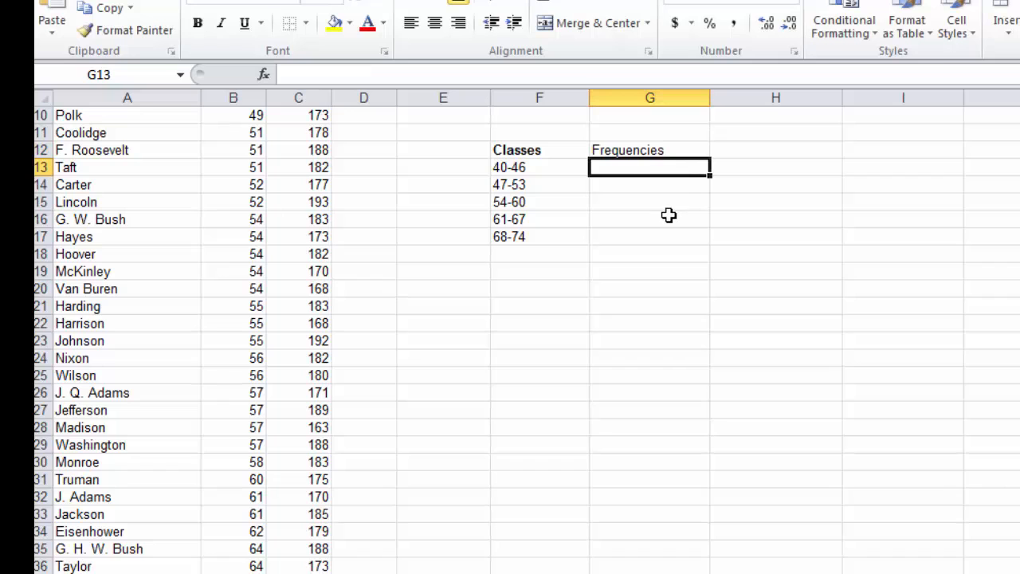
{"action": "left_click", "coordinate": [660, 153]}
{"action": "left_click", "coordinate": [197, 22]}
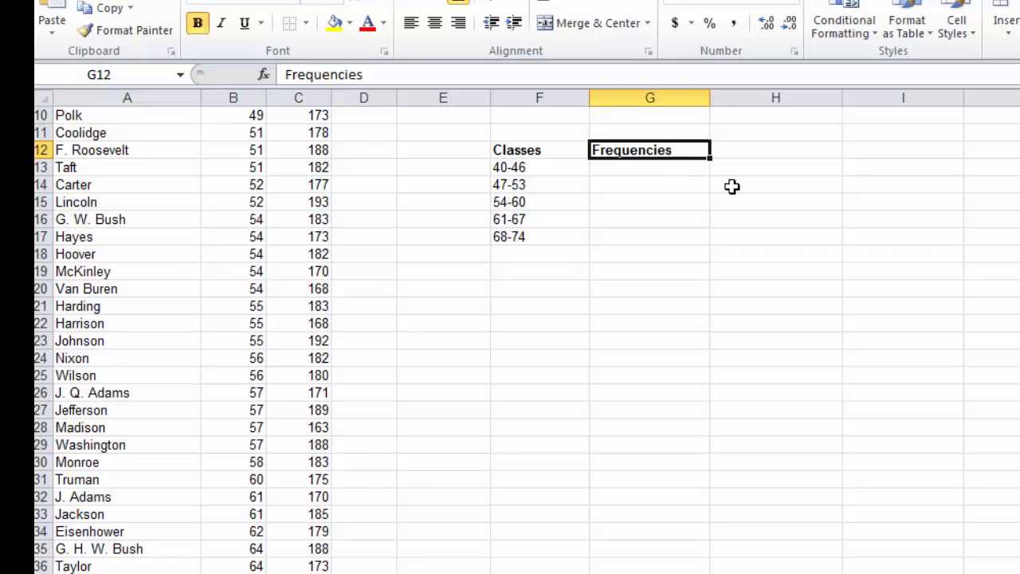
Step: Add the heading "Upper Limit" in cell E12 and make it bold
{"action": "left_click", "coordinate": [448, 146]}
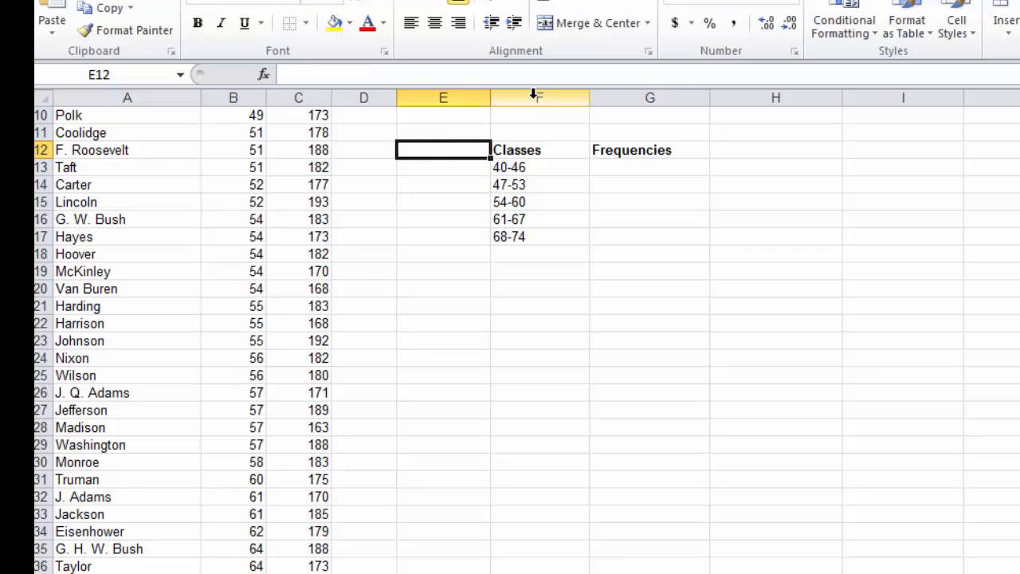
{"action": "type", "text": "Upper Limit"}
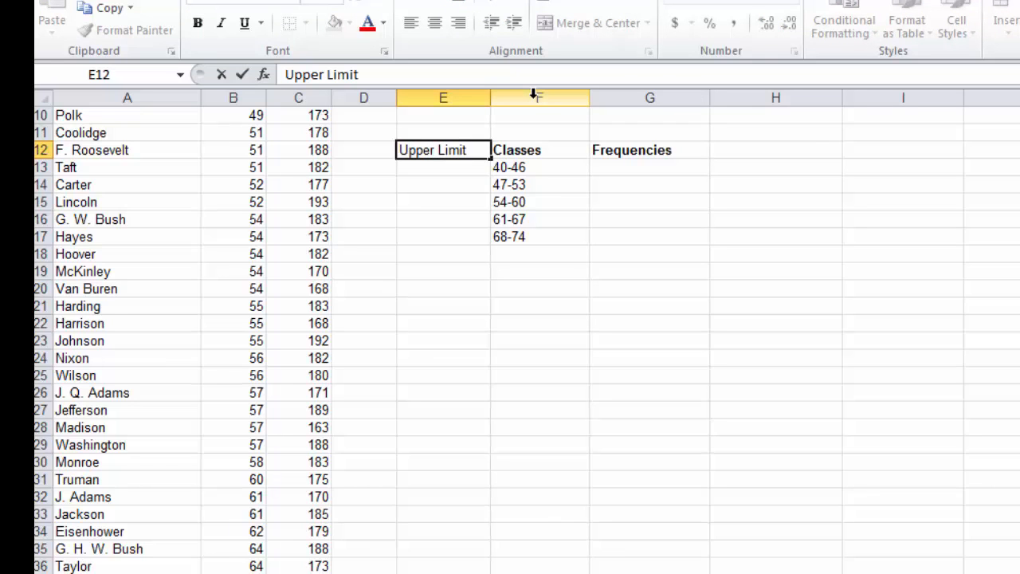
{"action": "left_click", "coordinate": [198, 24]}
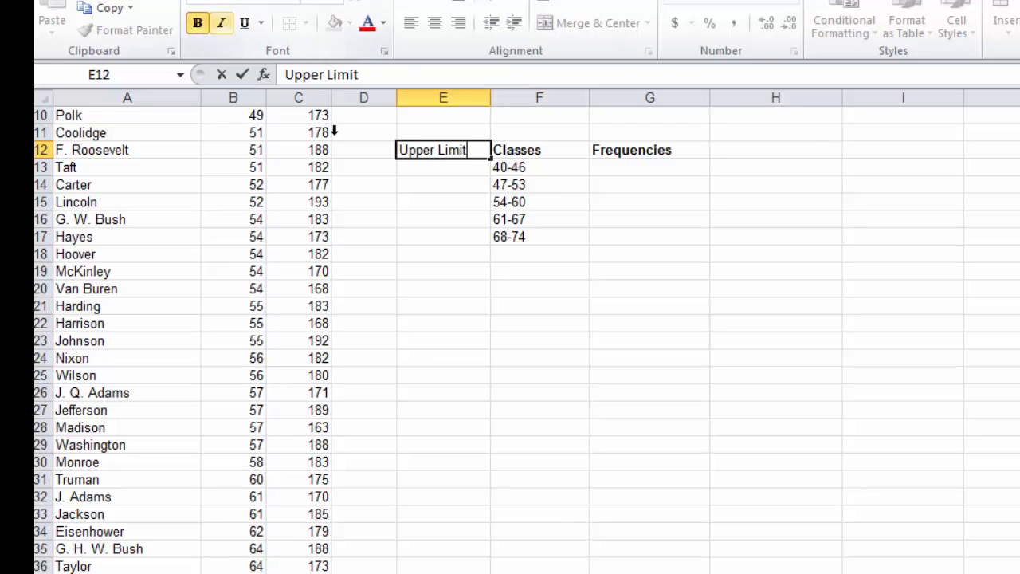
{"action": "left_click", "coordinate": [443, 185]}
{"action": "left_click", "coordinate": [441, 152]}
{"action": "left_click", "coordinate": [199, 24]}
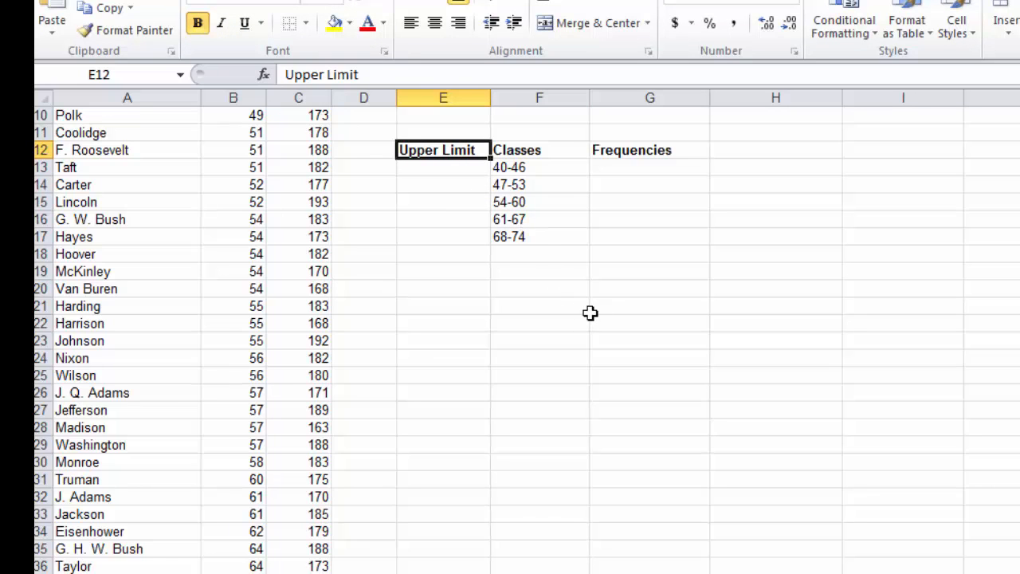
Step: Enter the class upper limits 46, 53, 60, 67 and 74 in cells E13 to E17
{"action": "left_click", "coordinate": [458, 166]}
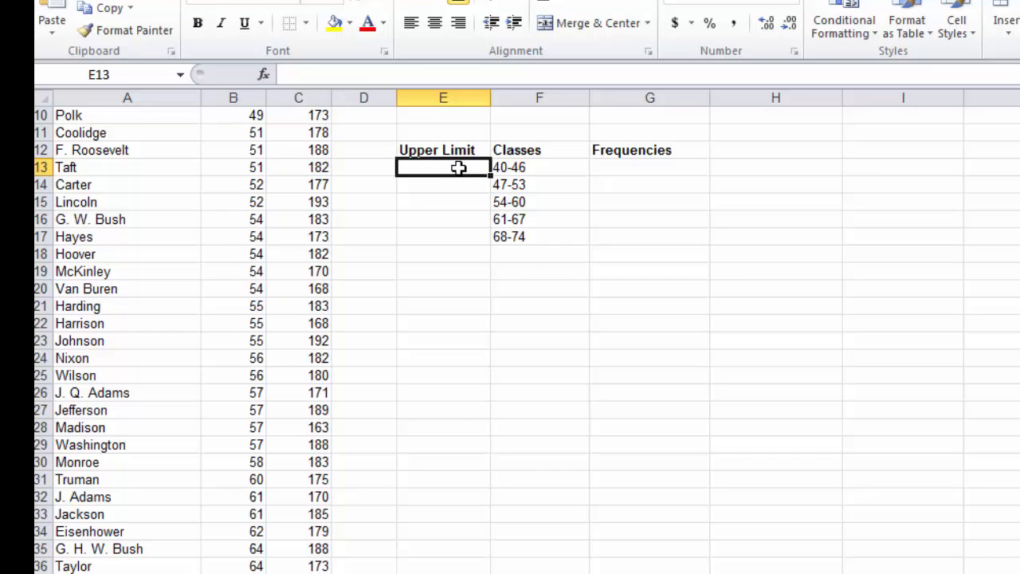
{"action": "type", "text": "46"}
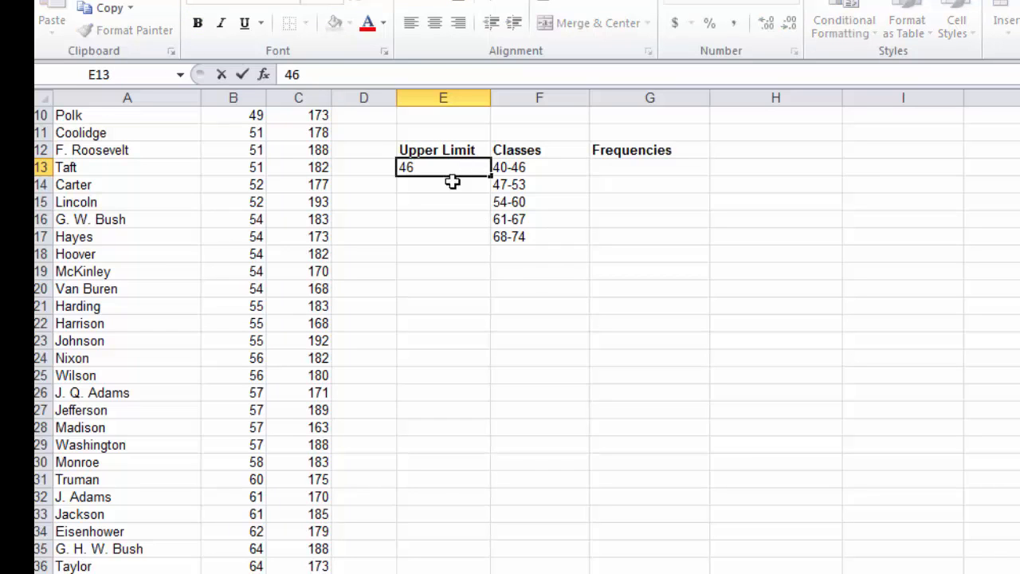
{"action": "key", "text": "Return"}
{"action": "type", "text": "53"}
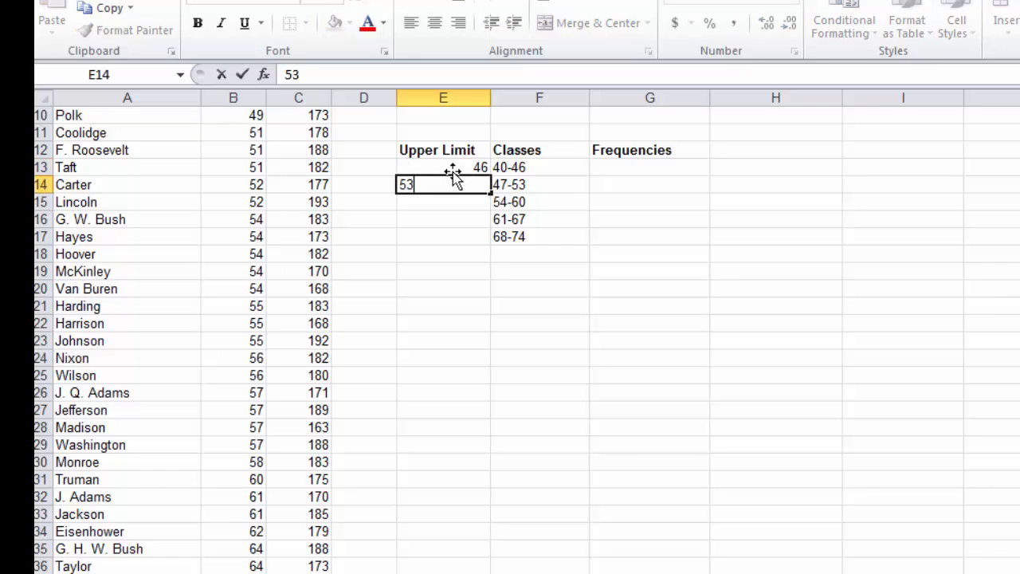
{"action": "key", "text": "Return"}
{"action": "type", "text": "60"}
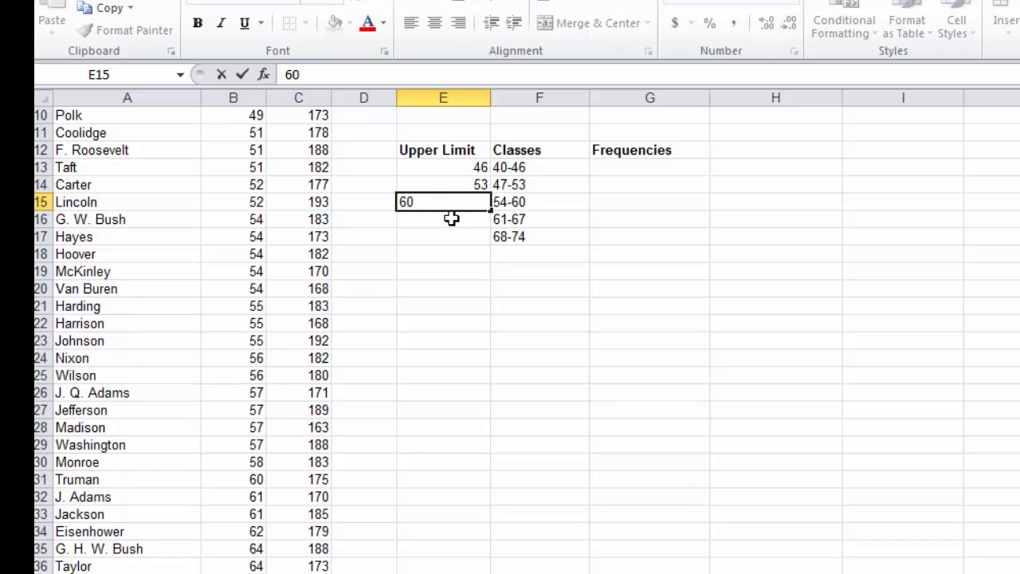
{"action": "key", "text": "Return"}
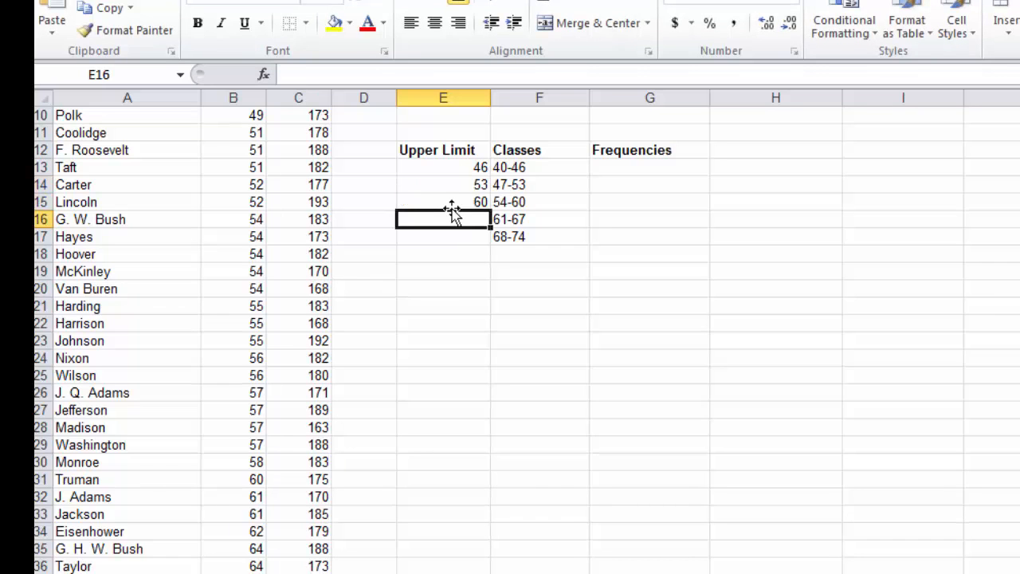
{"action": "type", "text": "67"}
{"action": "key", "text": "Return"}
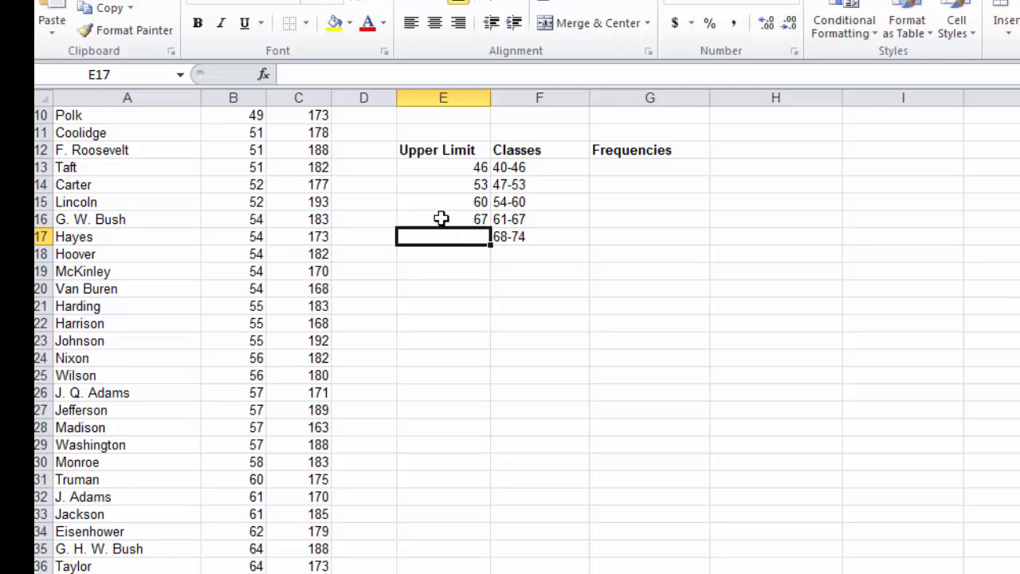
{"action": "type", "text": "74"}
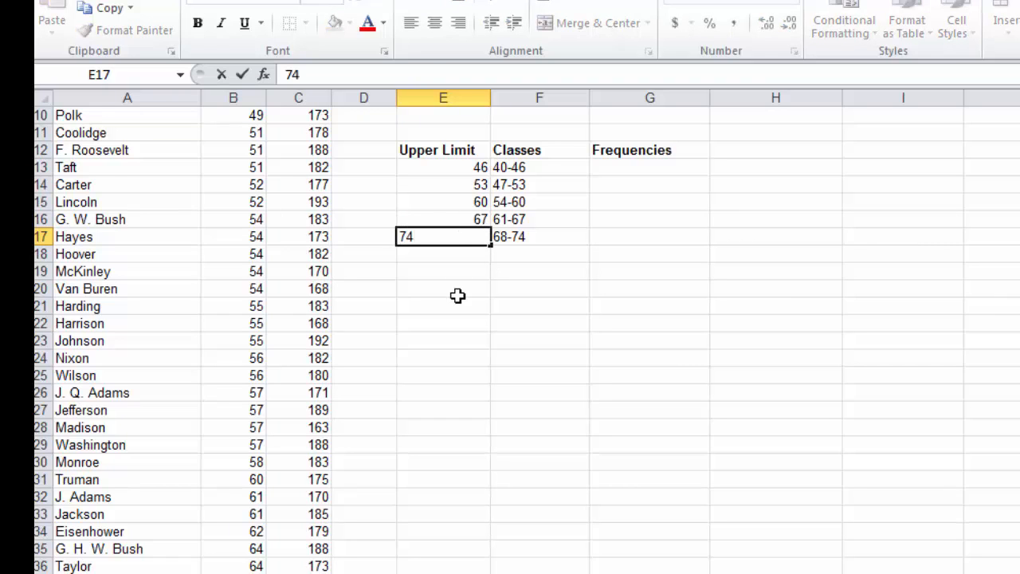
{"action": "key", "text": "Return"}
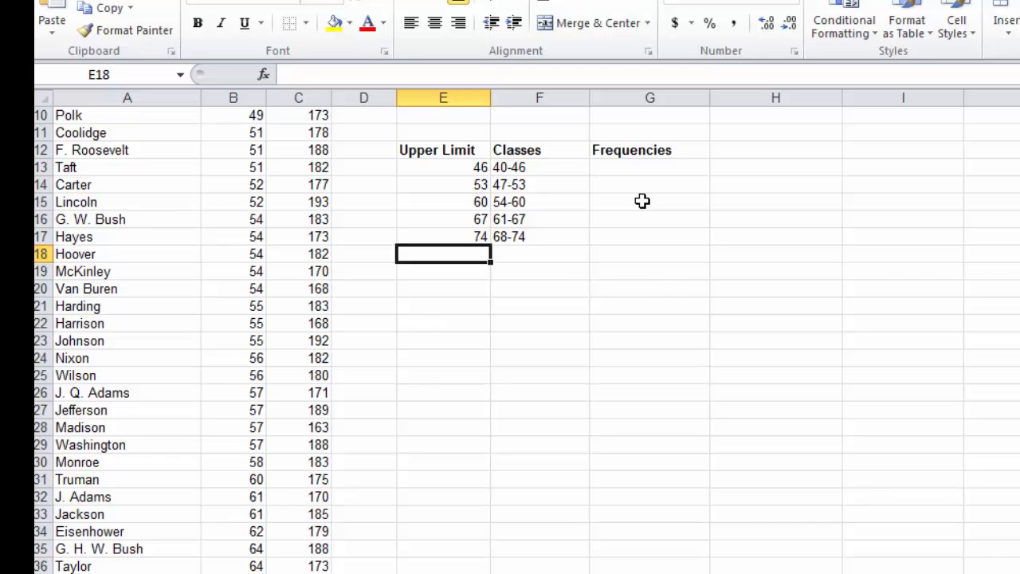
Step: Start a FREQUENCY formula across cells G13 to G17, with the ages in B2:B39 as the data array
{"action": "left_click_drag", "start_coordinate": [620, 166], "coordinate": [620, 234]}
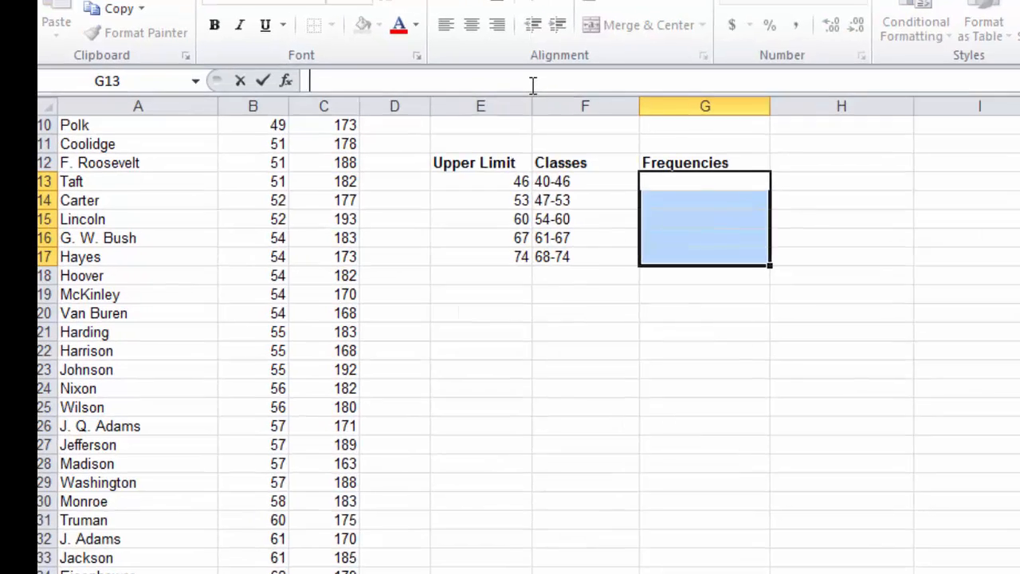
{"action": "left_click", "coordinate": [490, 77]}
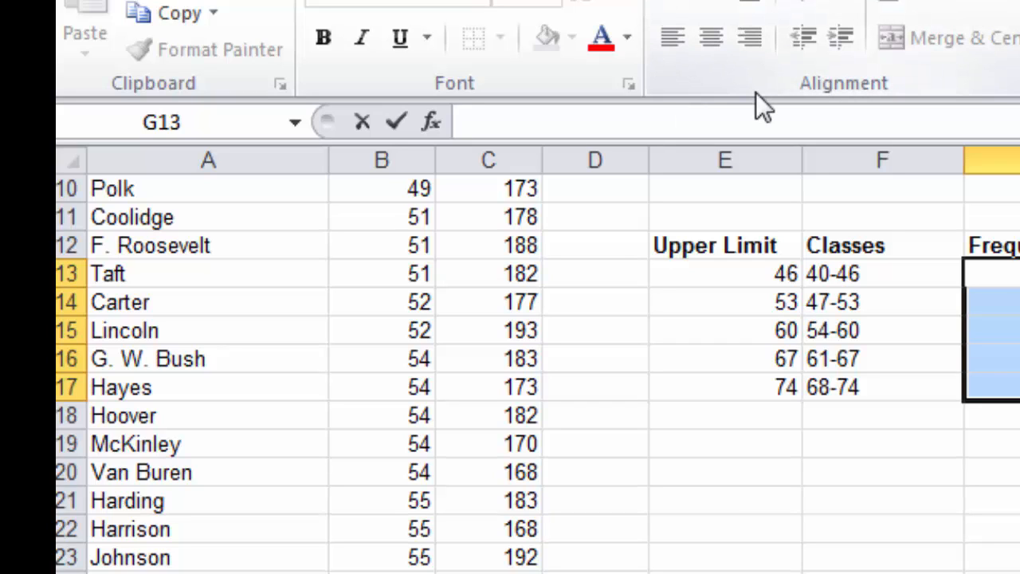
{"action": "type", "text": "="}
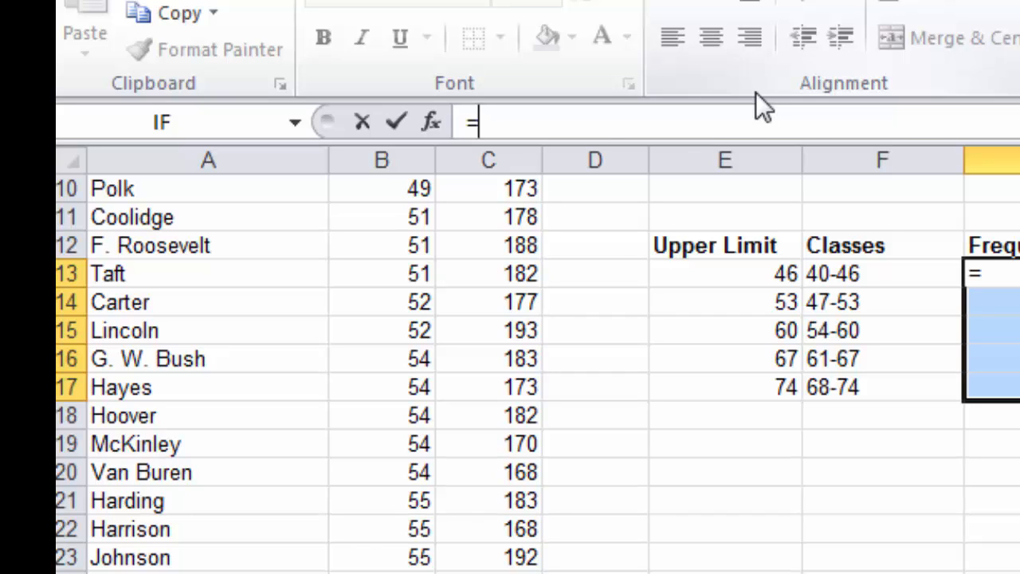
{"action": "type", "text": "fr"}
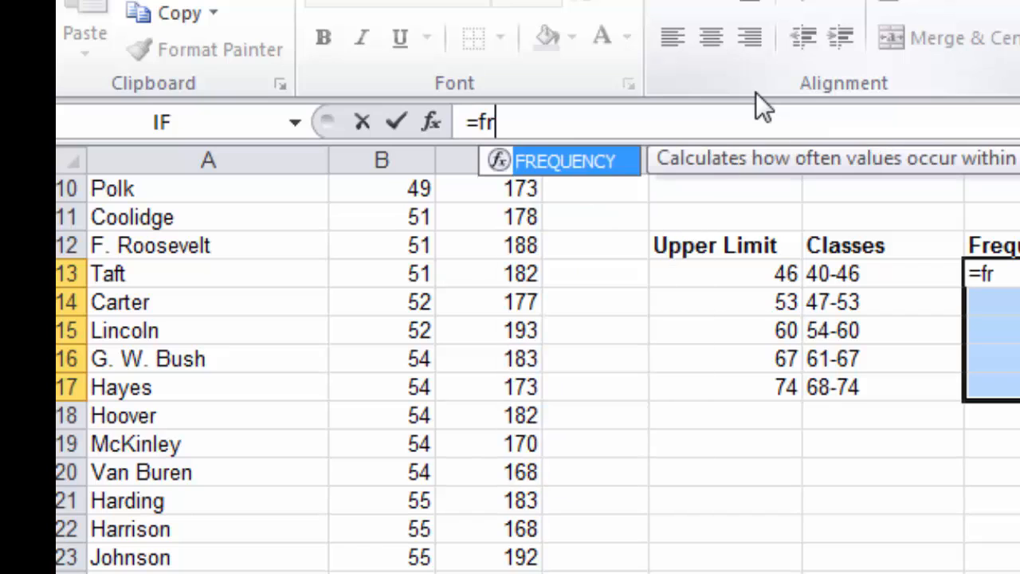
{"action": "type", "text": "e"}
{"action": "double_click", "coordinate": [574, 157]}
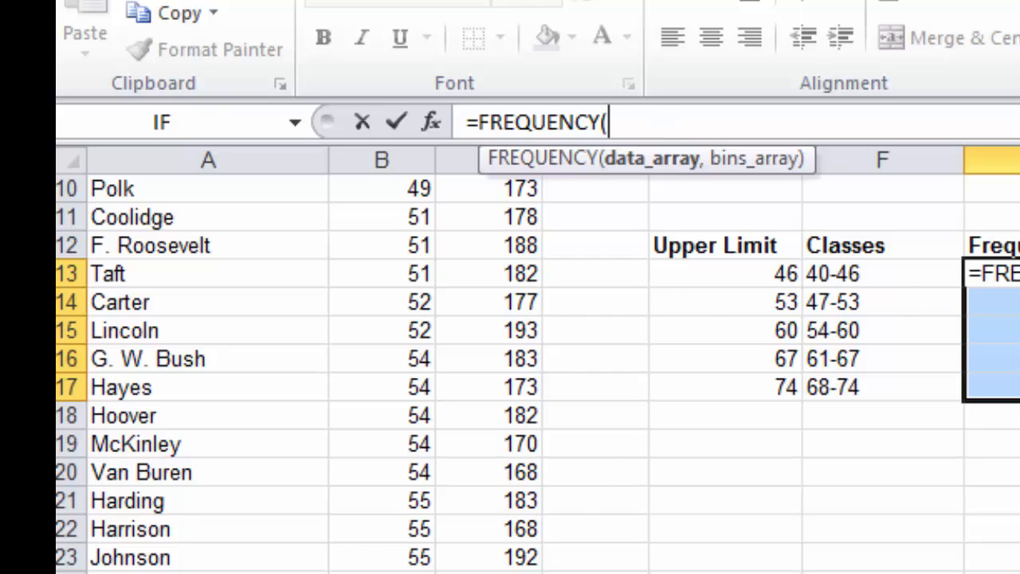
{"action": "scroll", "coordinate": [319, 367], "scroll_direction": "up", "scroll_amount": 3}
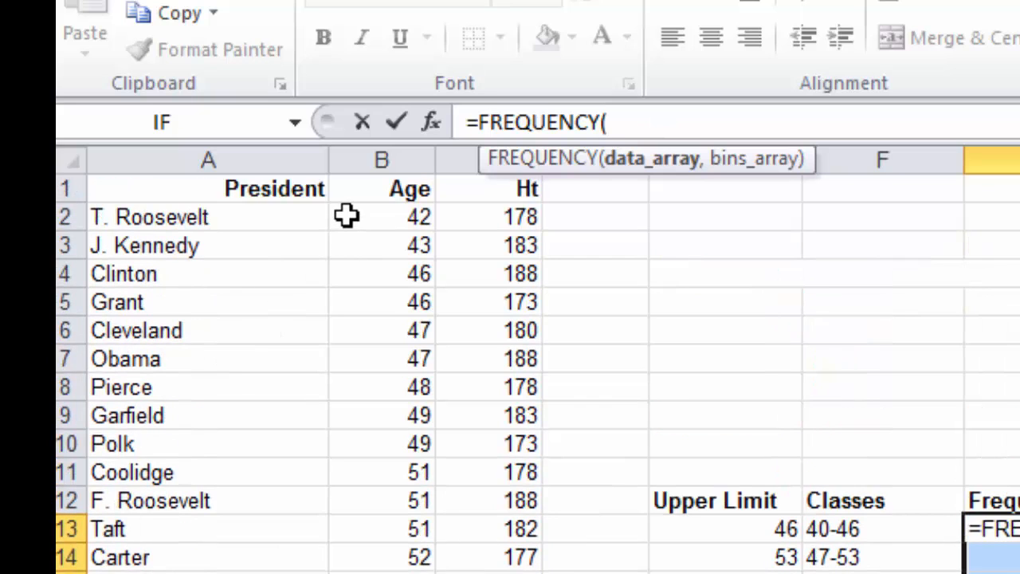
{"action": "left_click_drag", "start_coordinate": [347, 215], "coordinate": [373, 573]}
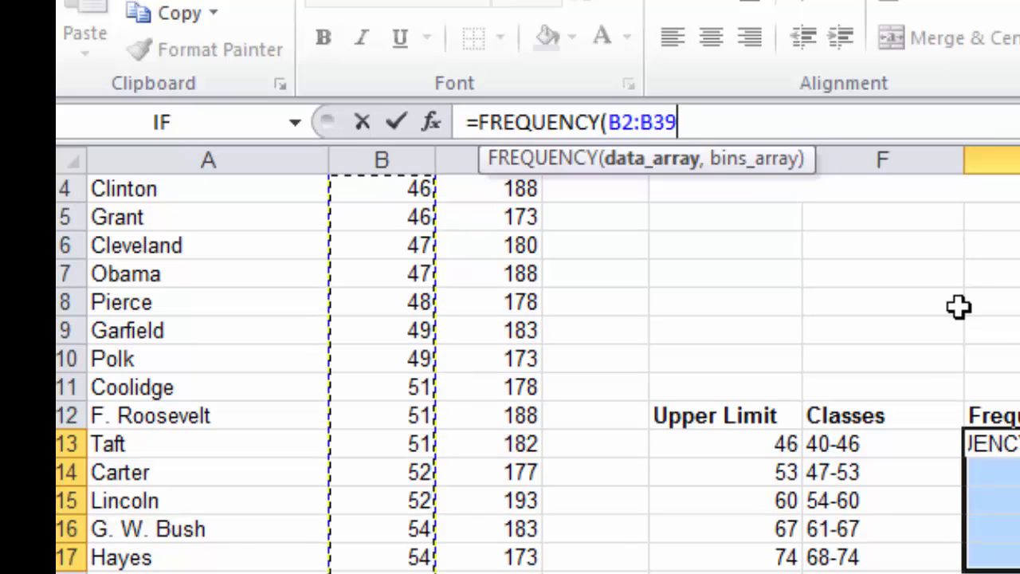
Step: Complete the FREQUENCY formula with the upper limits E13:E17 as the bins array and enter it as an array formula
{"action": "type", "text": ","}
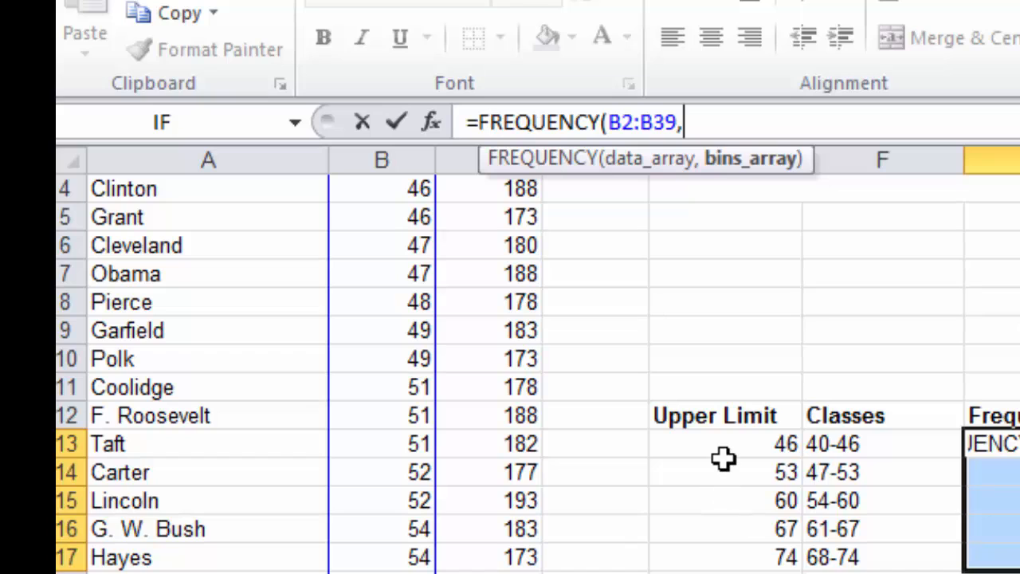
{"action": "left_click_drag", "start_coordinate": [722, 441], "coordinate": [725, 556]}
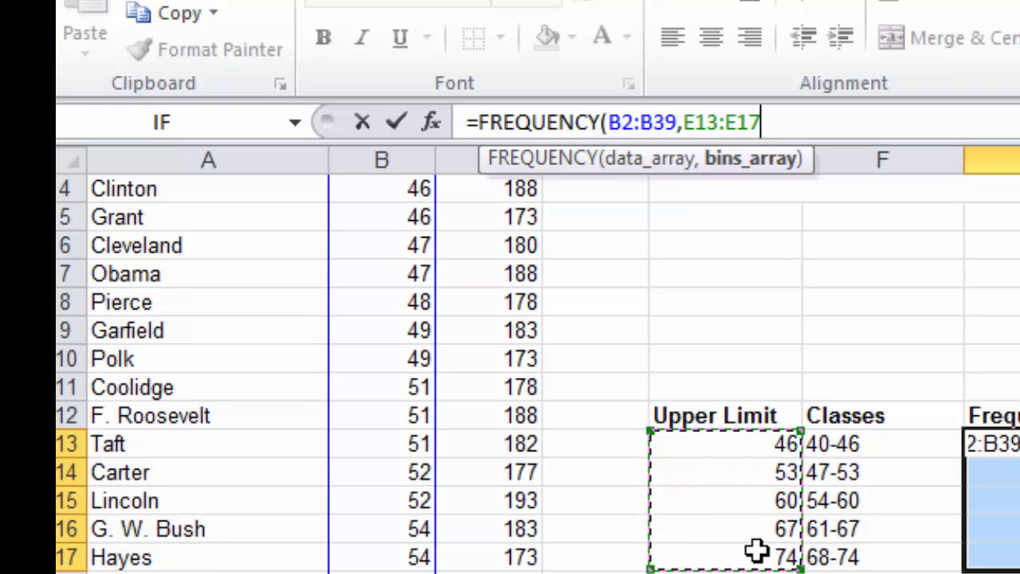
{"action": "type", "text": ")"}
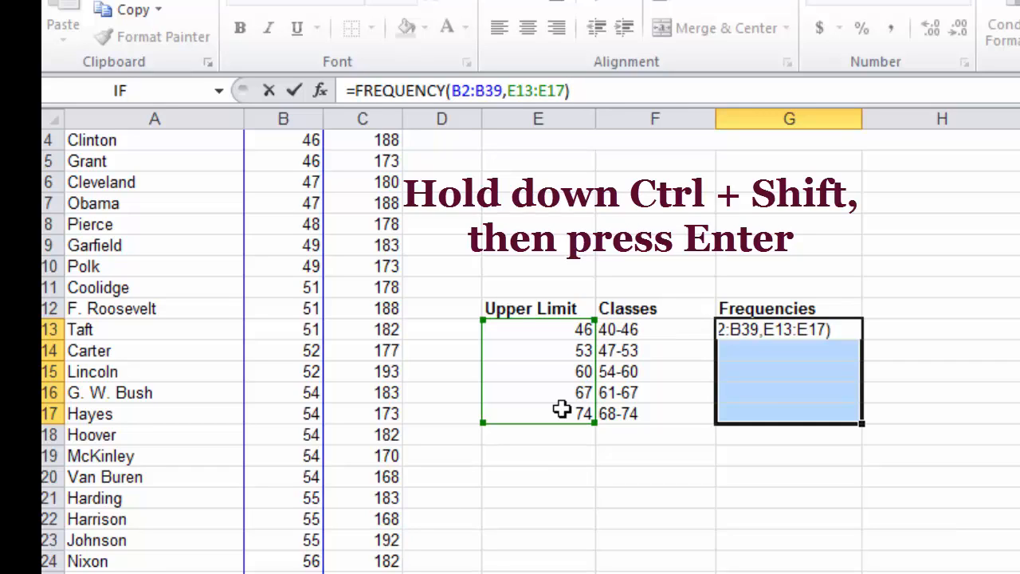
{"action": "key", "text": "ctrl+shift+Return"}
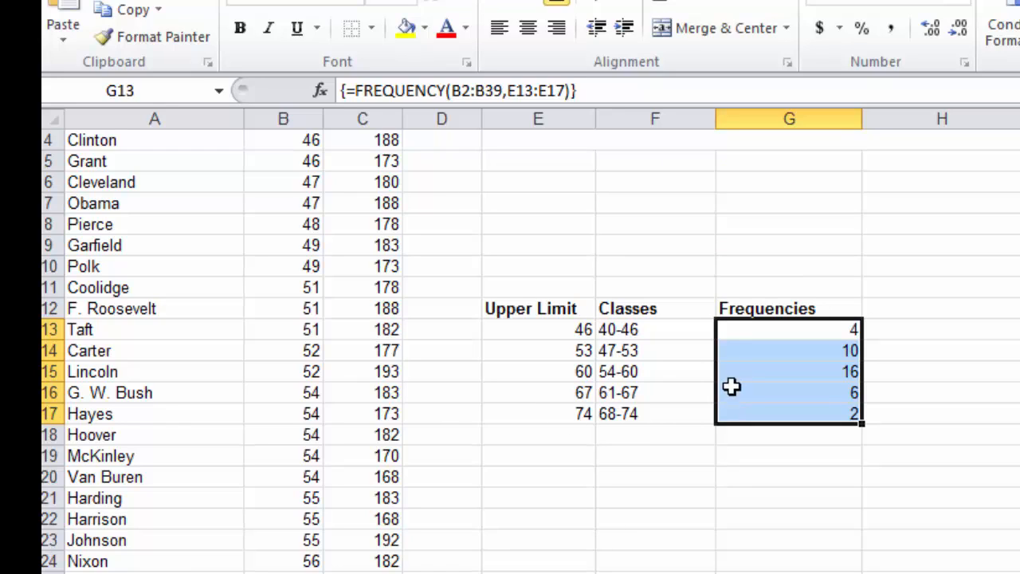
{"action": "left_click", "coordinate": [627, 370]}
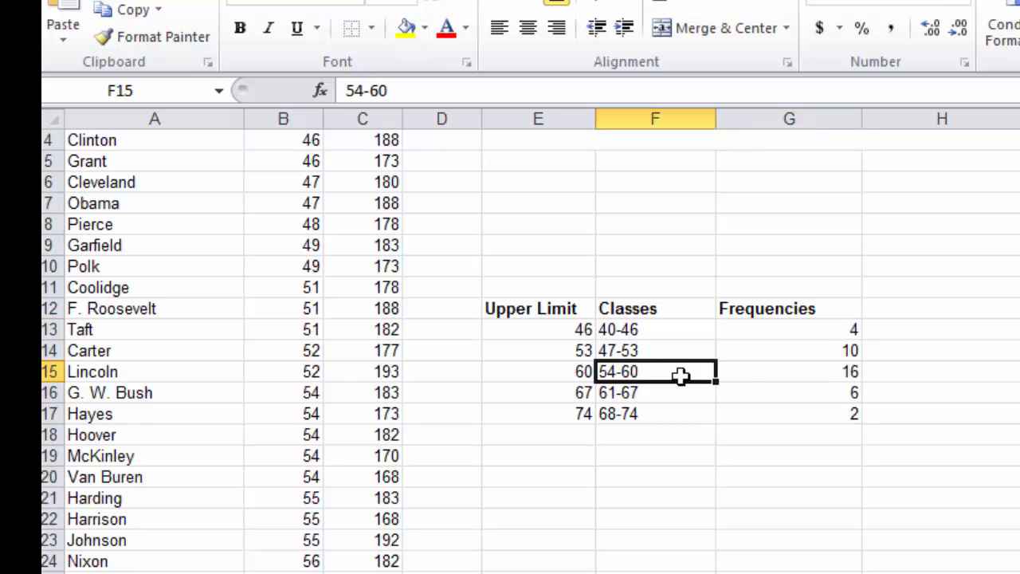
{"action": "left_click", "coordinate": [768, 375]}
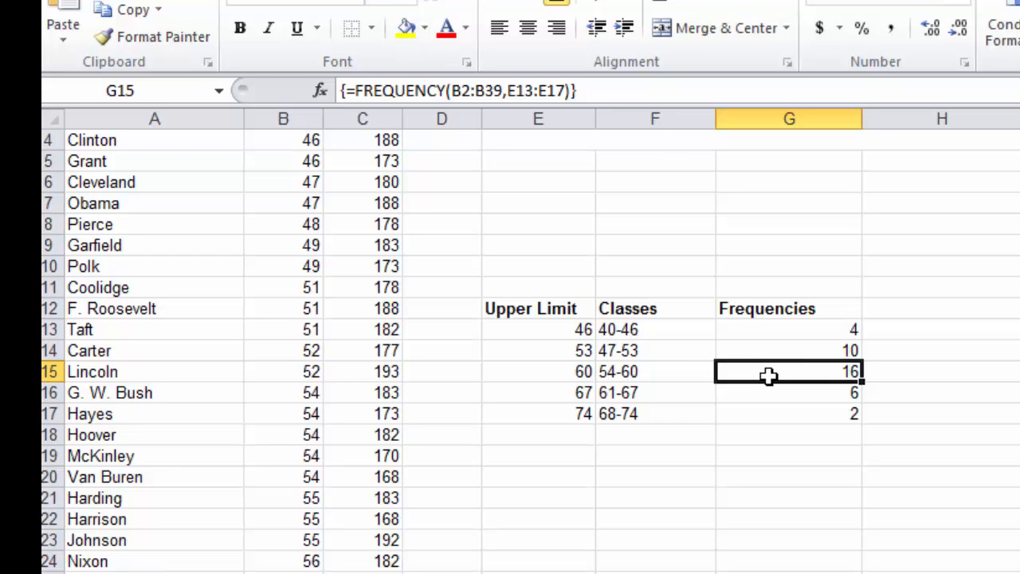
{"action": "left_click", "coordinate": [684, 372]}
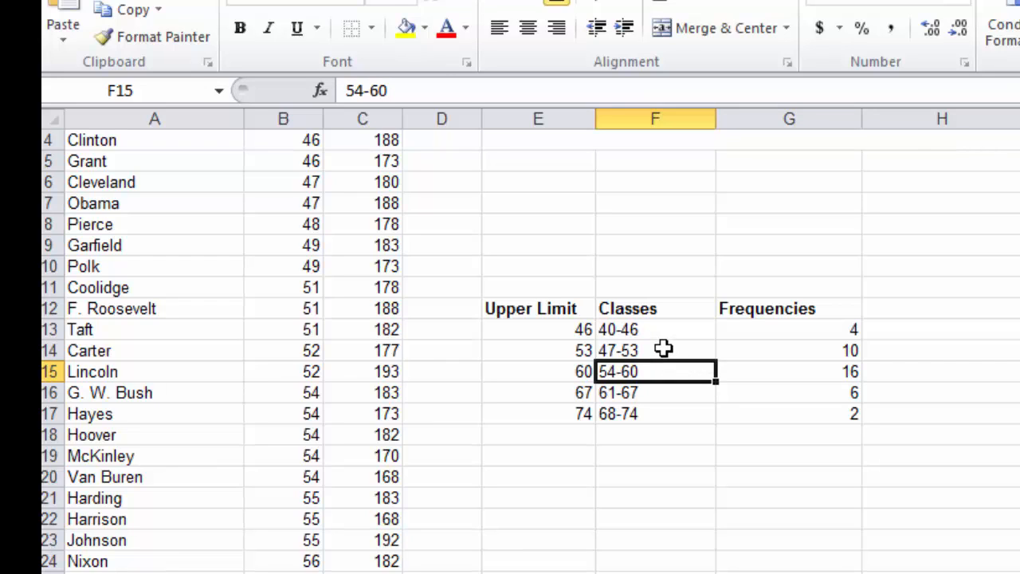
{"action": "left_click_drag", "start_coordinate": [661, 349], "coordinate": [754, 353]}
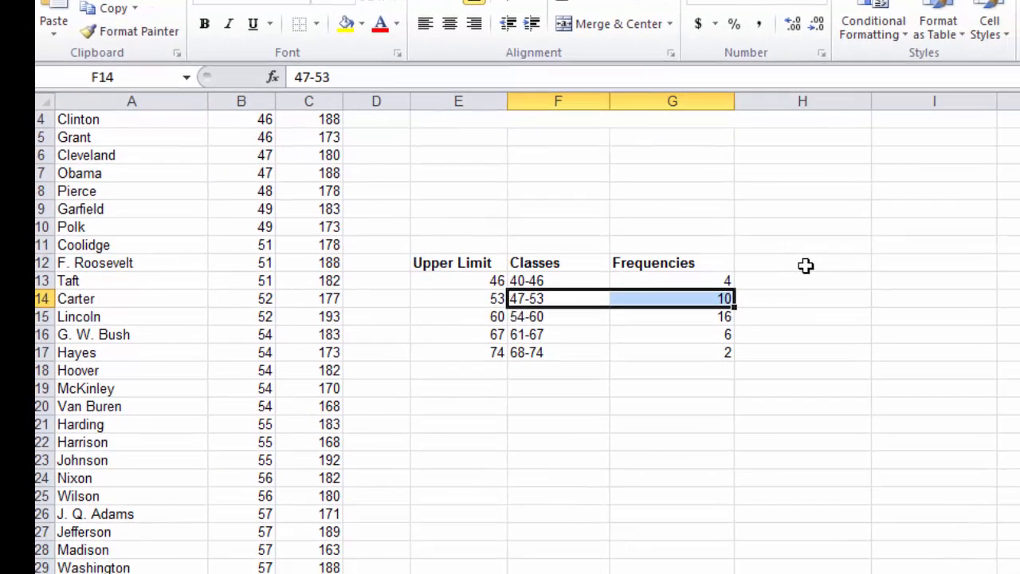
Step: Add the heading "Relative Frequency" in cell H12
{"action": "left_click", "coordinate": [906, 306]}
{"action": "type", "text": "R"}
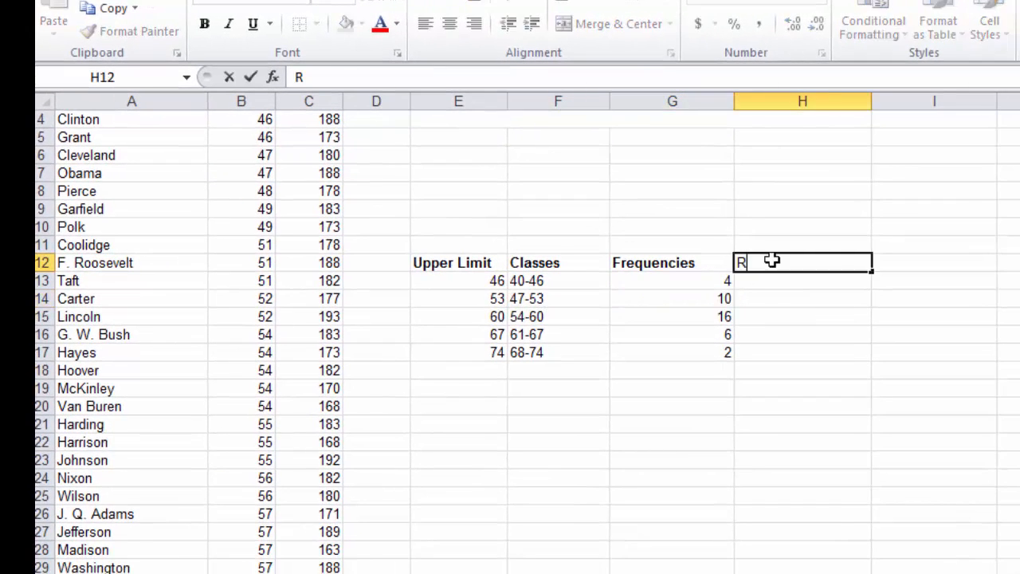
{"action": "type", "text": "elative Frequency"}
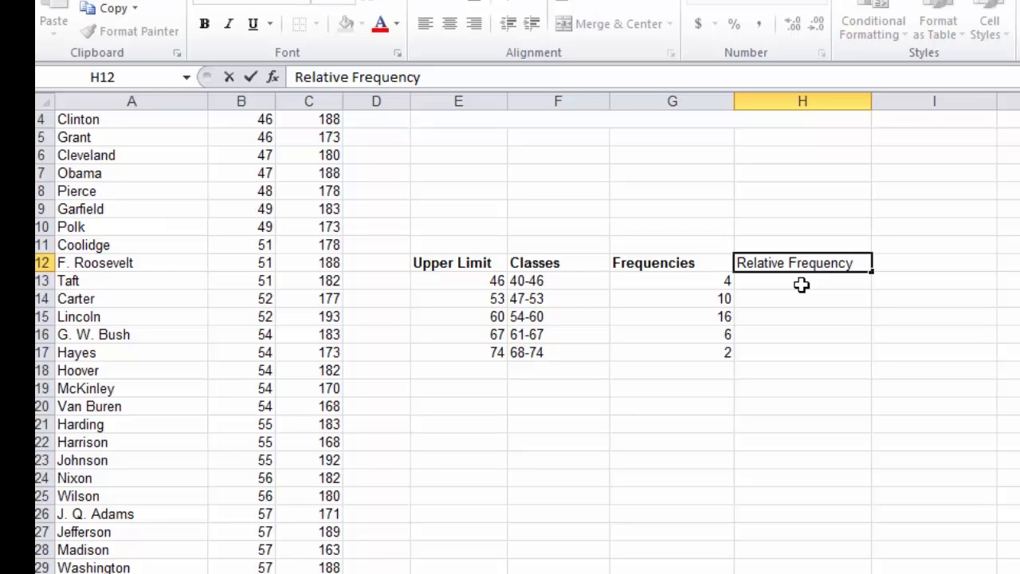
{"action": "key", "text": "Return"}
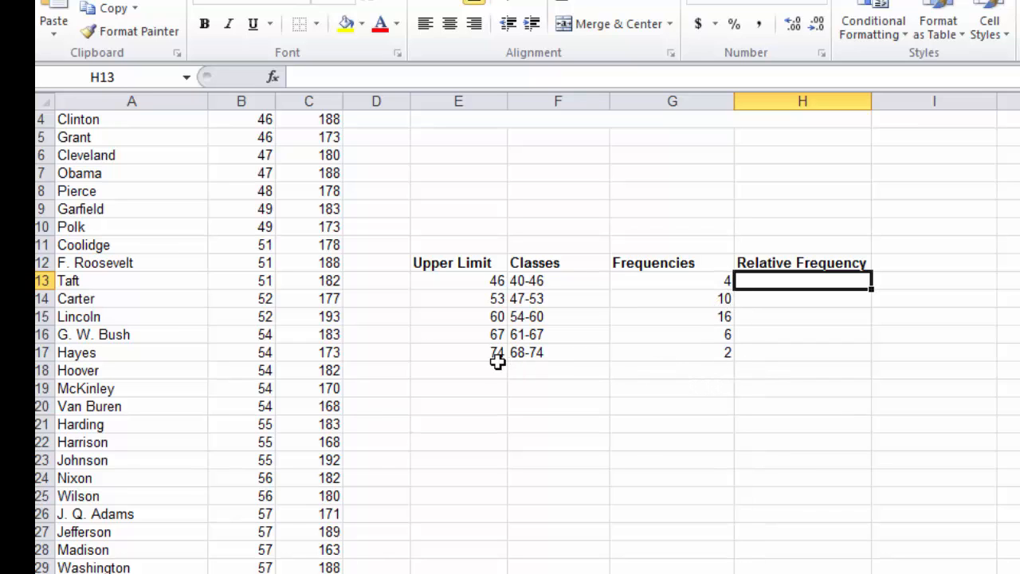
Step: Apply a bottom border to the table's last row, cells E17 to H17
{"action": "left_click_drag", "start_coordinate": [455, 352], "coordinate": [745, 351]}
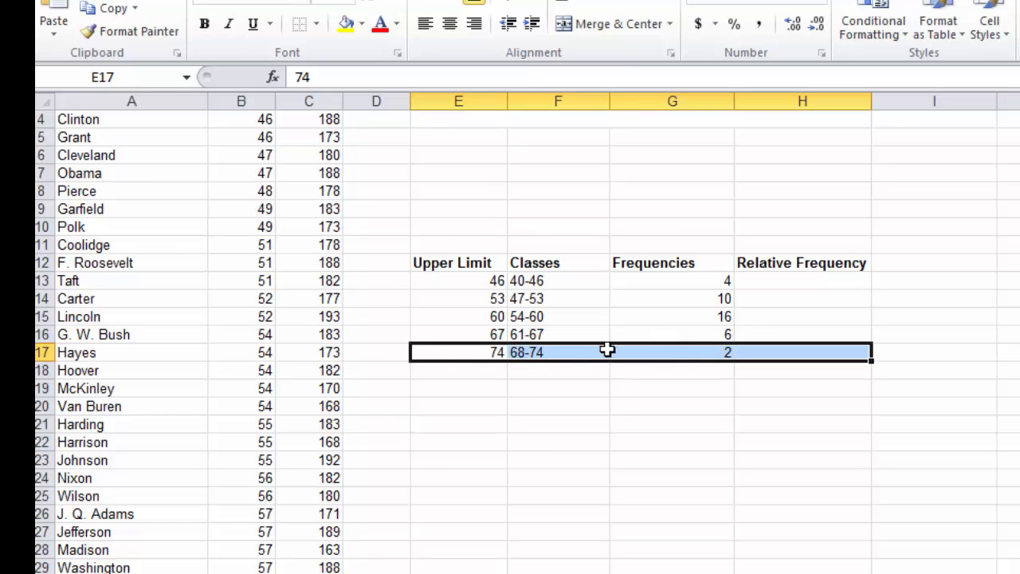
{"action": "left_click", "coordinate": [320, 29]}
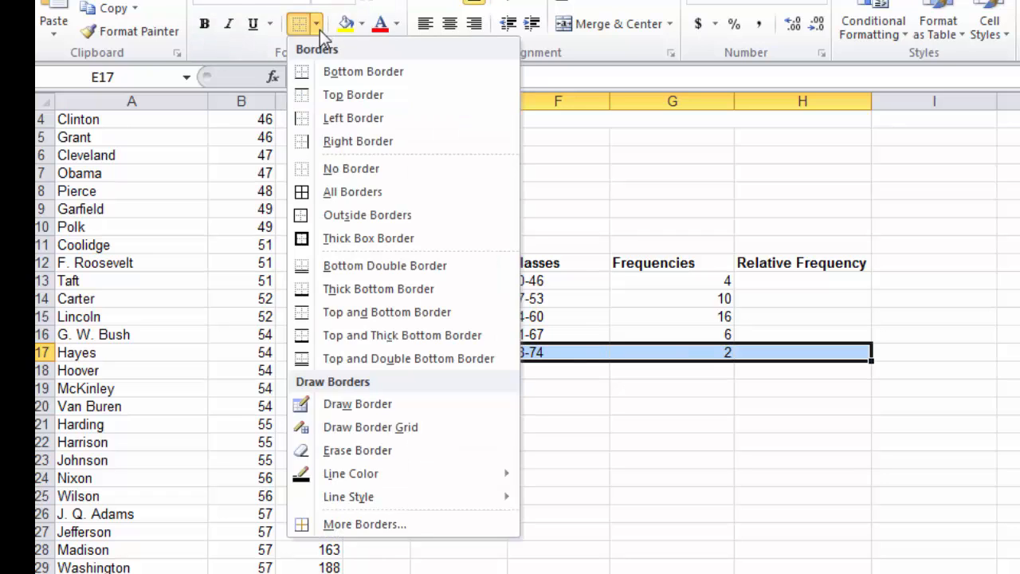
{"action": "left_click", "coordinate": [309, 79]}
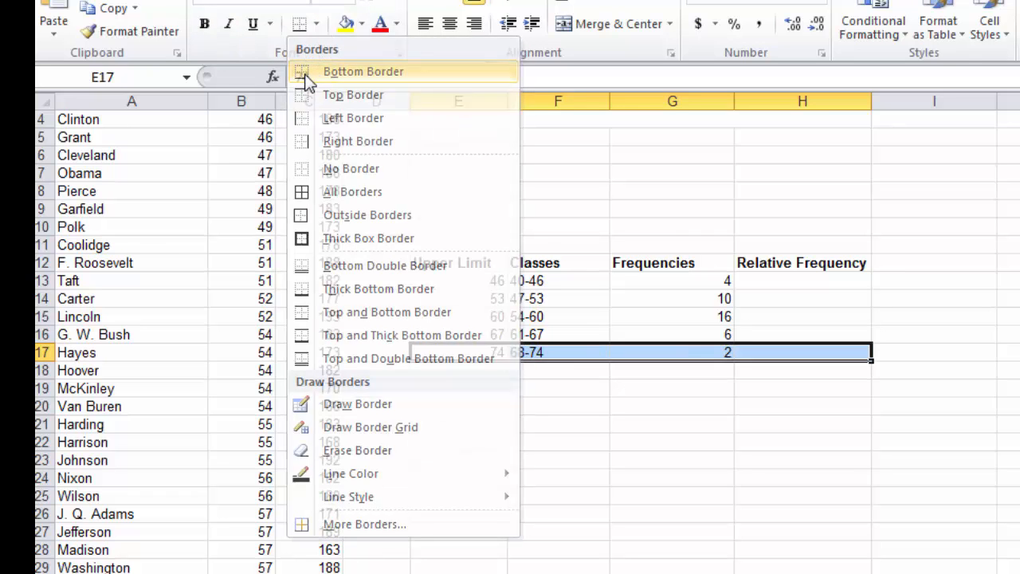
{"action": "left_click", "coordinate": [758, 425]}
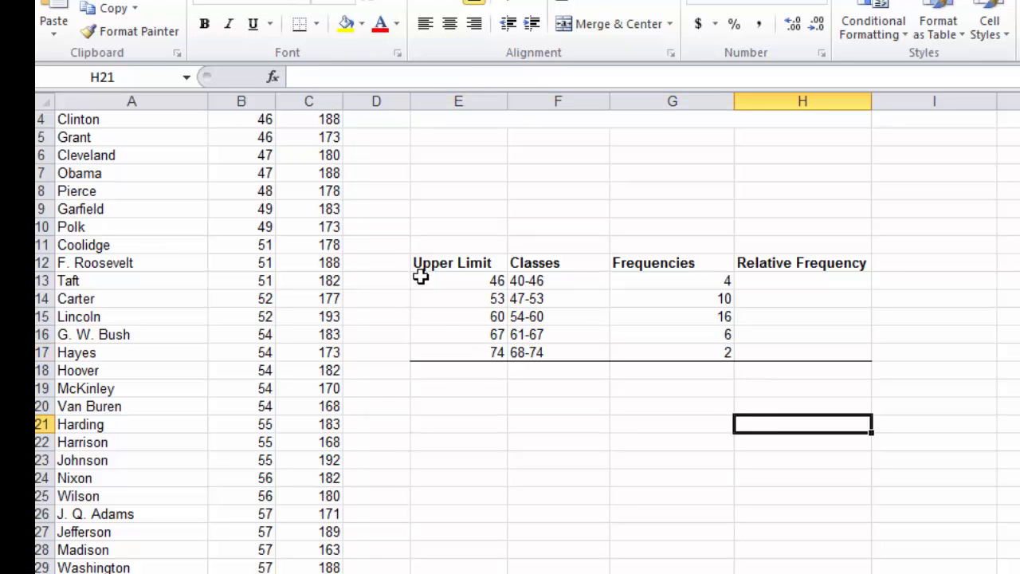
Step: Apply a bottom border to the table's heading row, cells E12 to H12
{"action": "left_click_drag", "start_coordinate": [420, 262], "coordinate": [758, 261]}
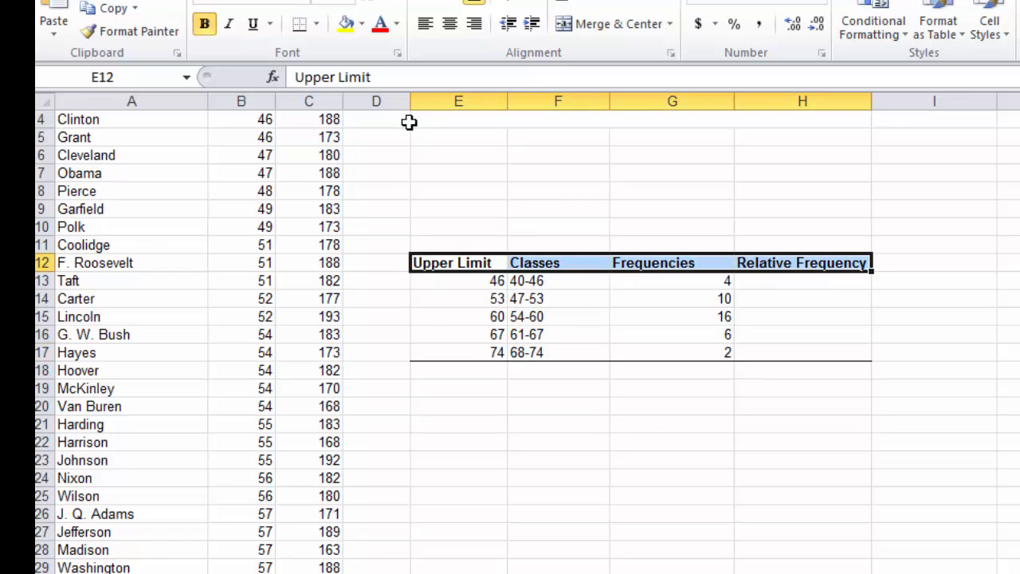
{"action": "left_click", "coordinate": [300, 28]}
{"action": "left_click", "coordinate": [803, 460]}
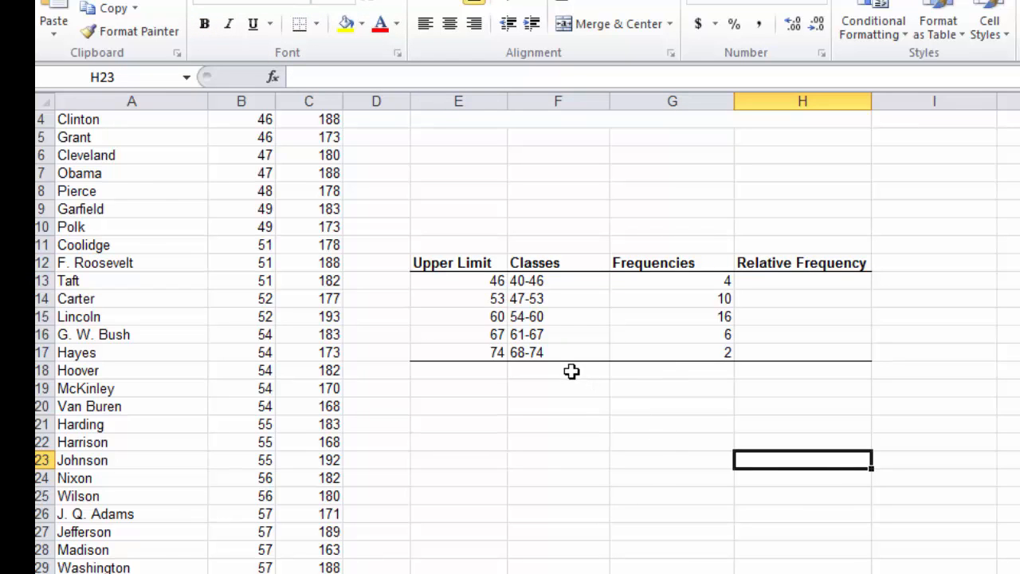
Step: Total the frequencies in cell G18 with the formula =SUM(G13:G17)
{"action": "left_click", "coordinate": [659, 371]}
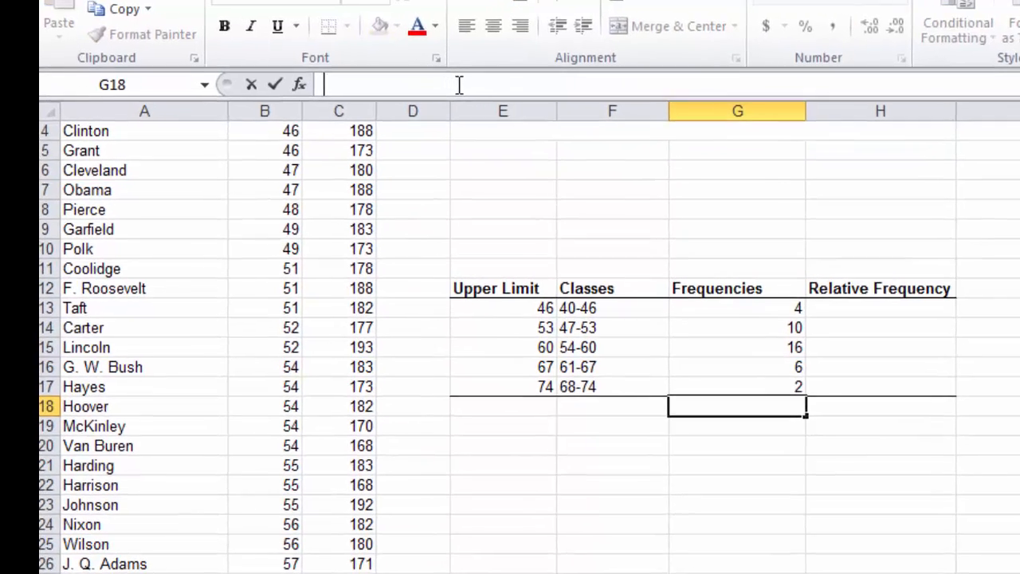
{"action": "left_click", "coordinate": [418, 78]}
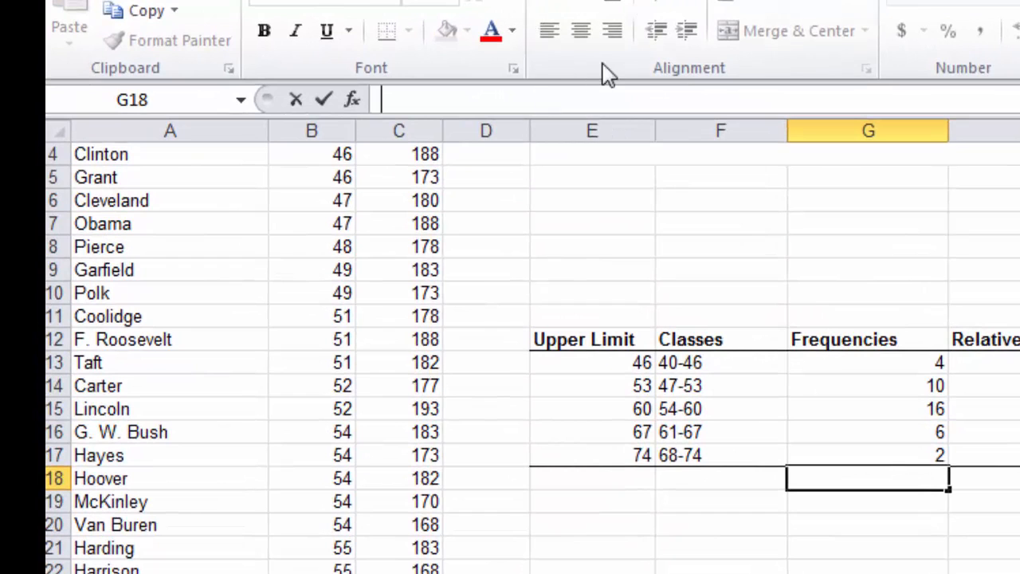
{"action": "type", "text": "="}
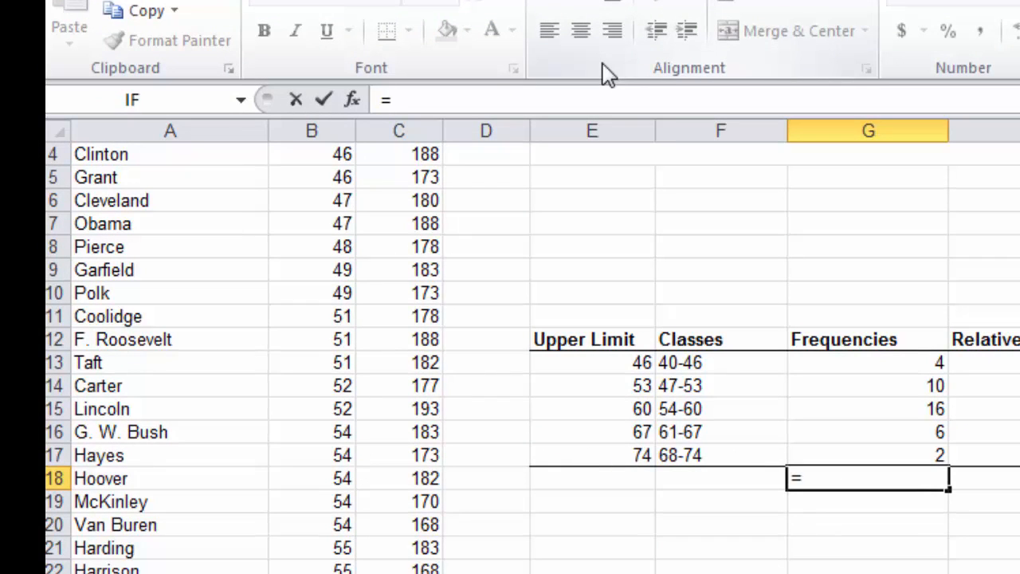
{"action": "type", "text": "sum"}
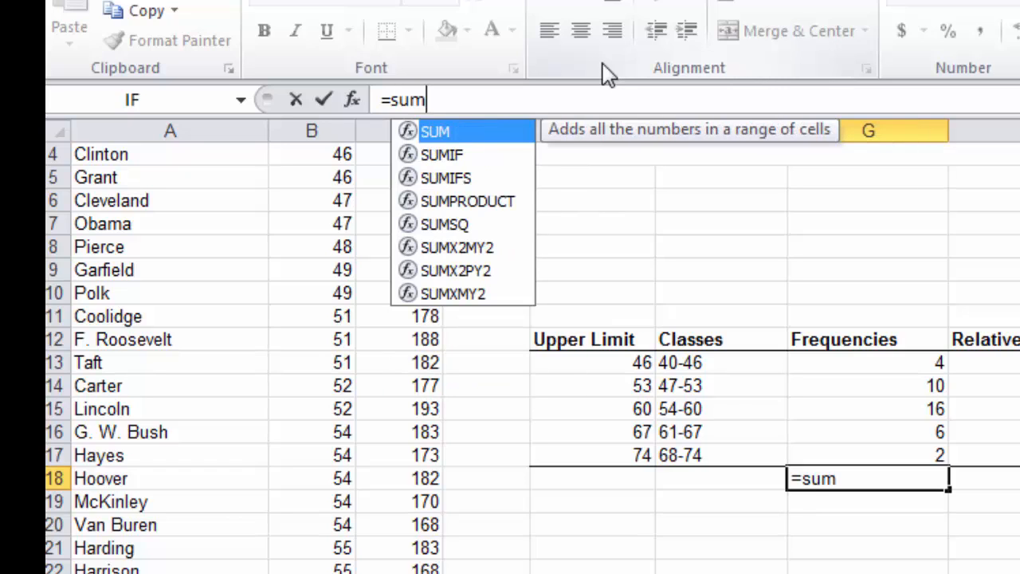
{"action": "double_click", "coordinate": [445, 136]}
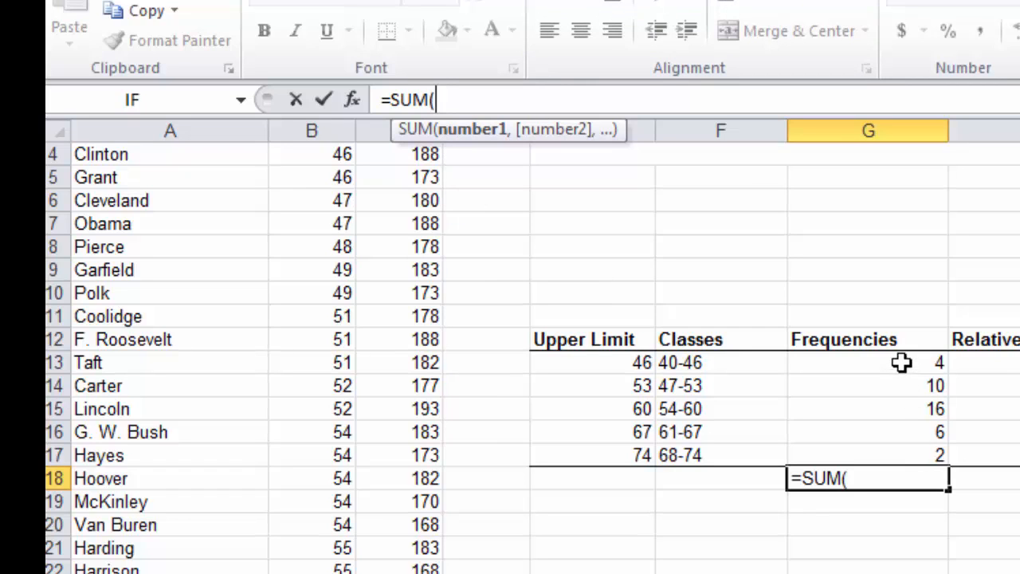
{"action": "left_click_drag", "start_coordinate": [902, 363], "coordinate": [899, 449]}
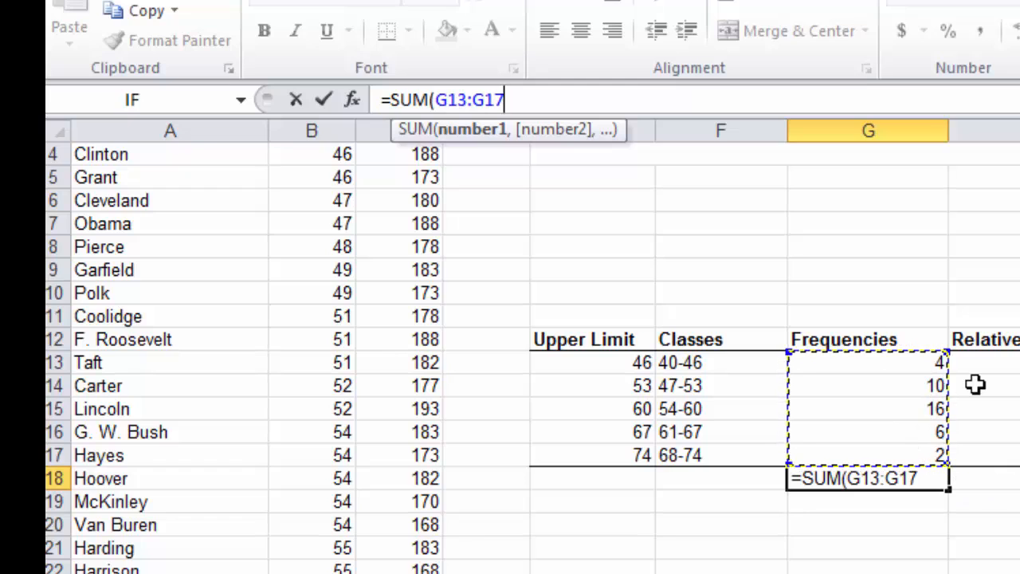
{"action": "type", "text": ")"}
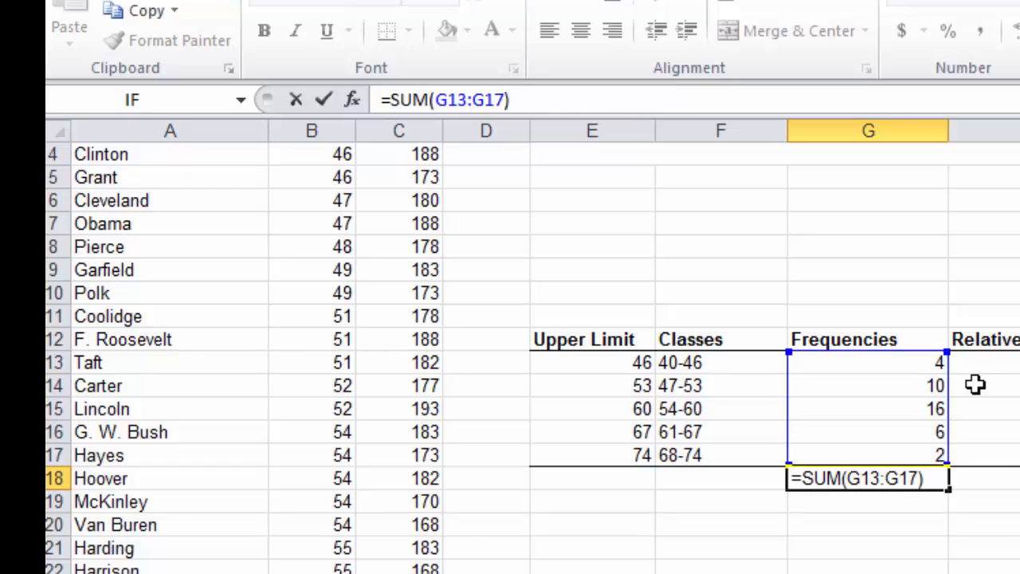
{"action": "key", "text": "Return"}
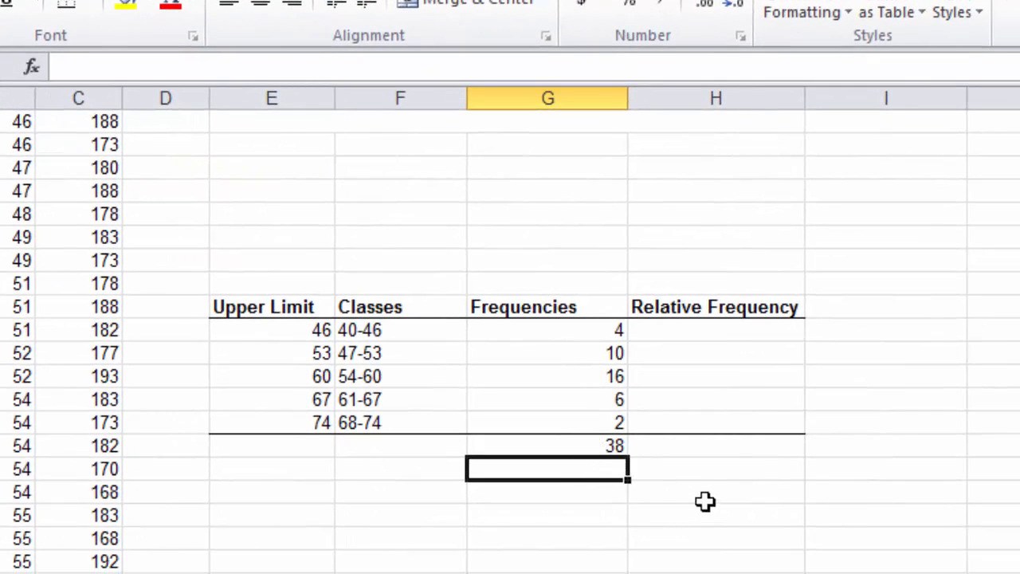
Step: Enter the formula =G13/G18 in cell H13 to calculate the first class's relative frequency
{"action": "left_click", "coordinate": [710, 328]}
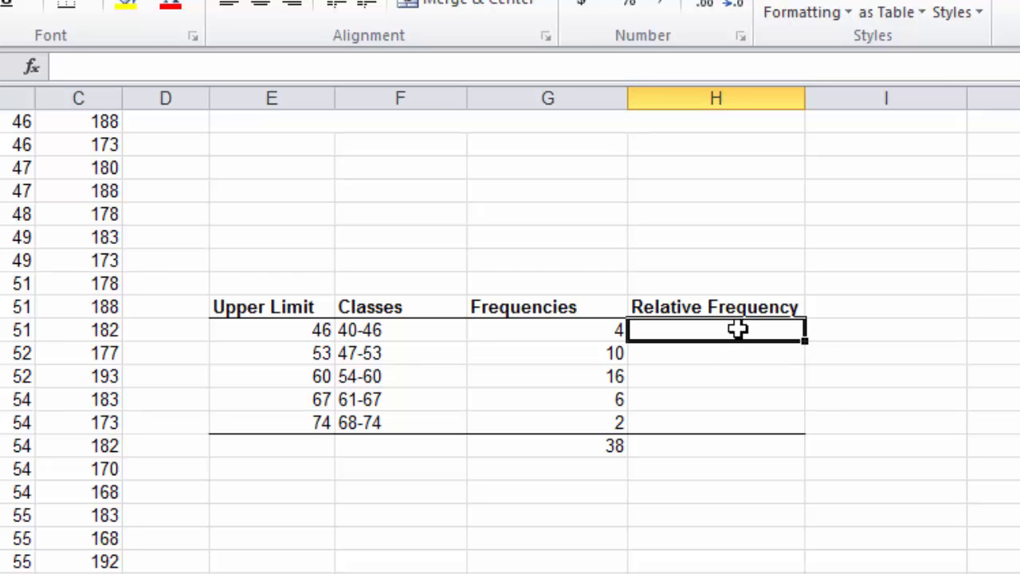
{"action": "left_click", "coordinate": [538, 68]}
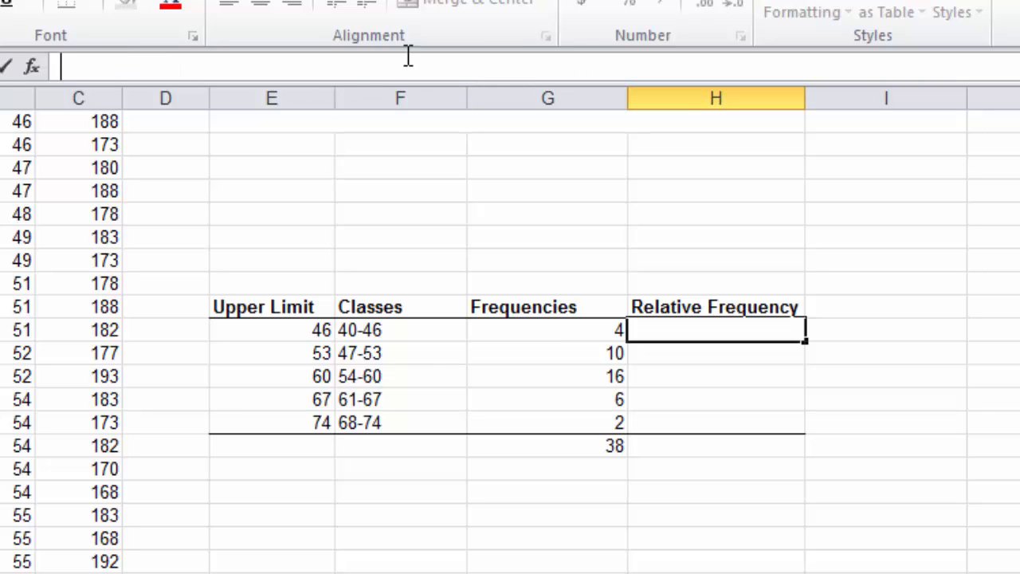
{"action": "type", "text": "="}
{"action": "left_click", "coordinate": [573, 331]}
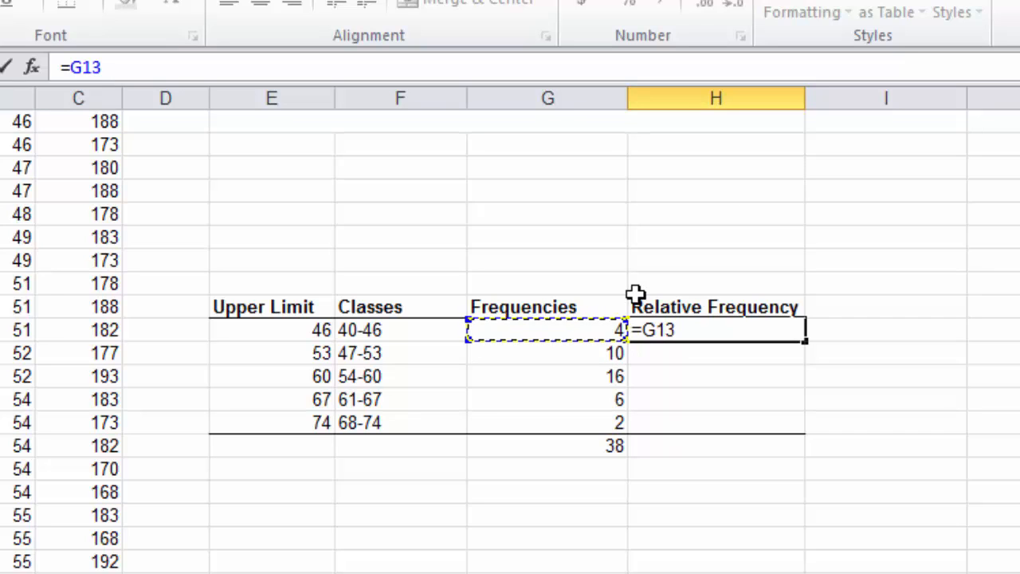
{"action": "type", "text": "/"}
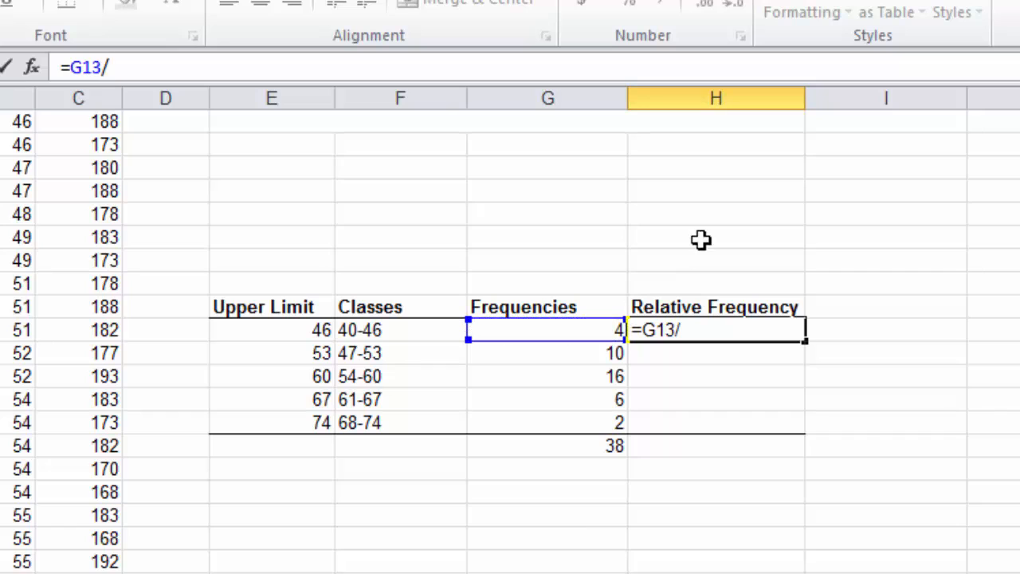
{"action": "left_click", "coordinate": [580, 449]}
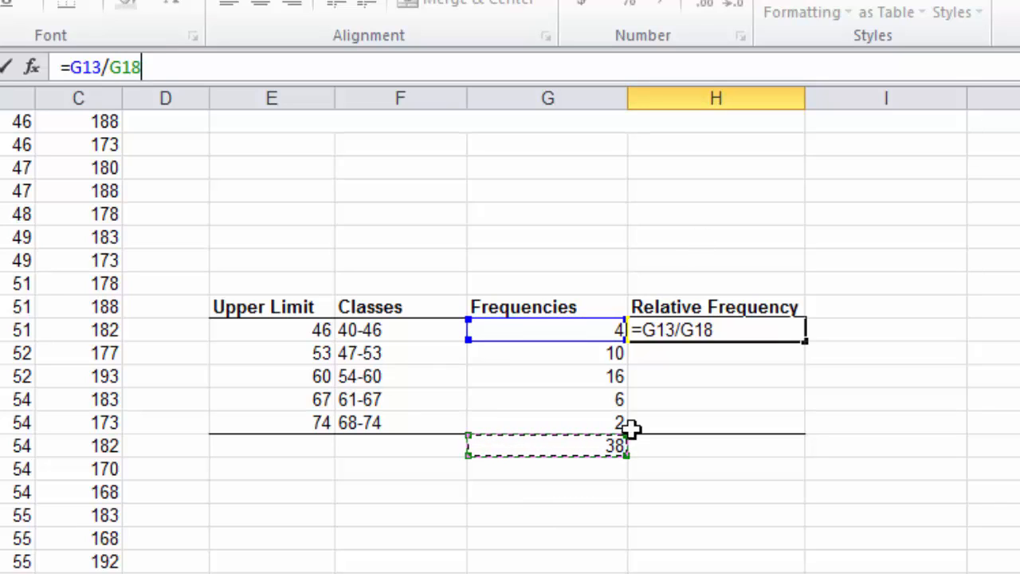
{"action": "key", "text": "Return"}
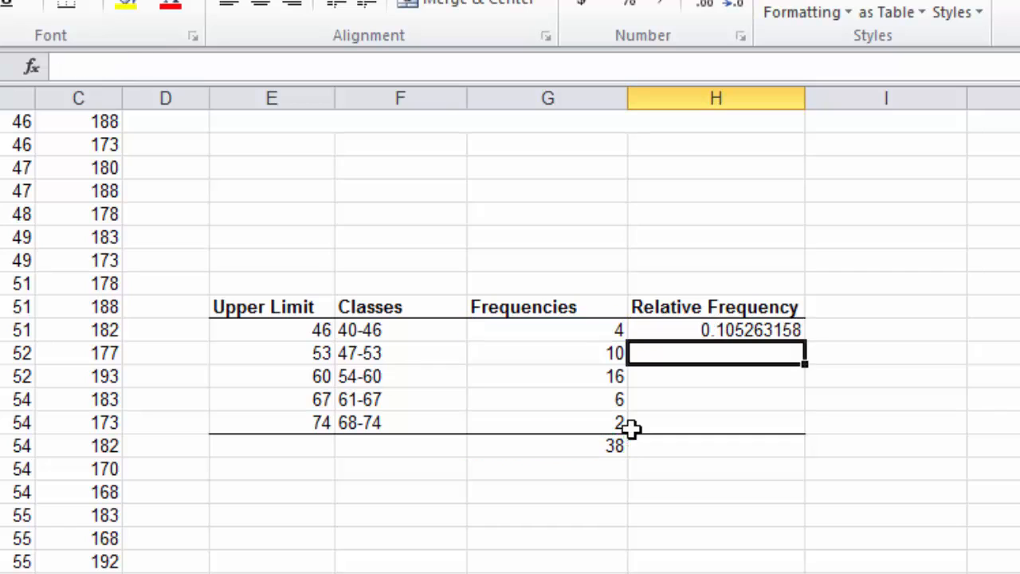
Step: Try to fill the relative frequency formula from H13 down through H17
{"action": "left_click", "coordinate": [696, 329]}
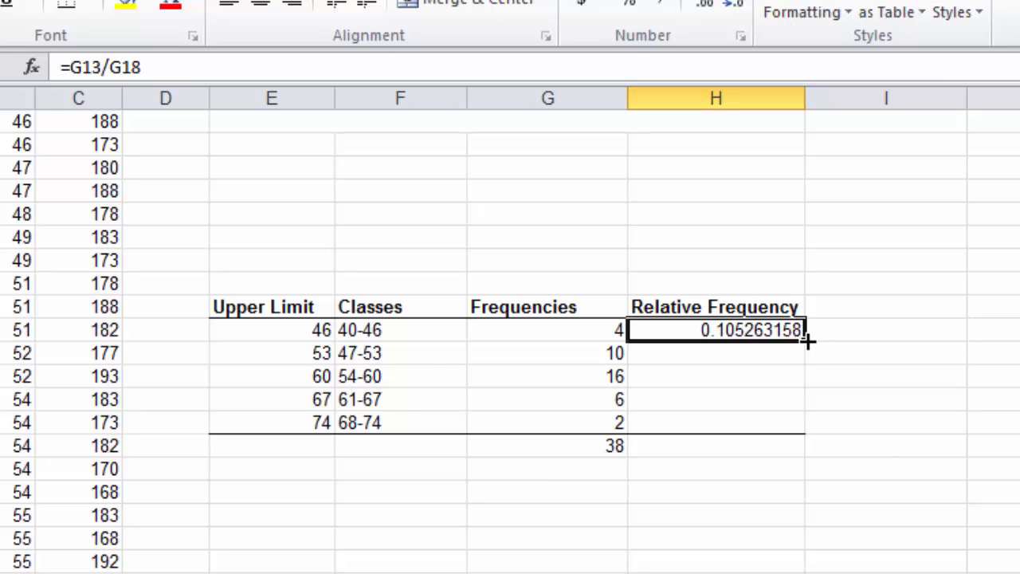
{"action": "left_click_drag", "start_coordinate": [804, 354], "coordinate": [802, 373]}
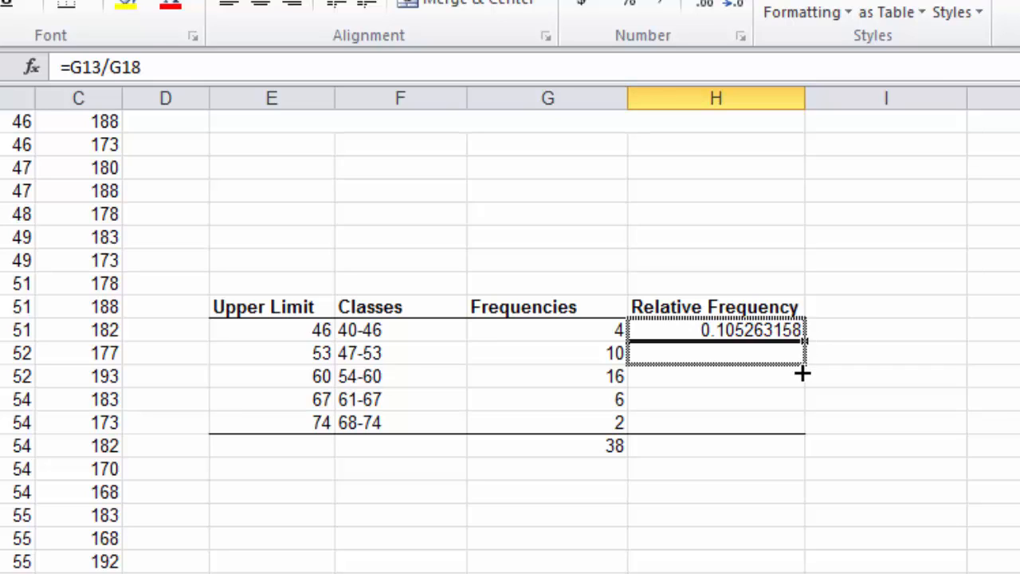
{"action": "left_click_drag", "start_coordinate": [802, 373], "coordinate": [795, 428]}
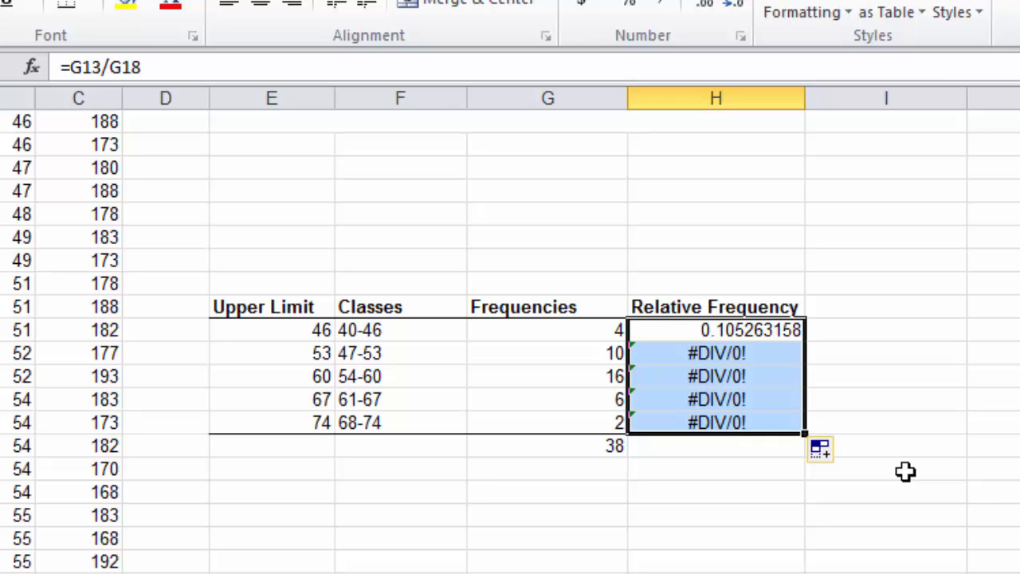
Step: Examine the filled relative frequency formulas in column H and compare them with the frequency cells they reference
{"action": "left_click", "coordinate": [677, 355]}
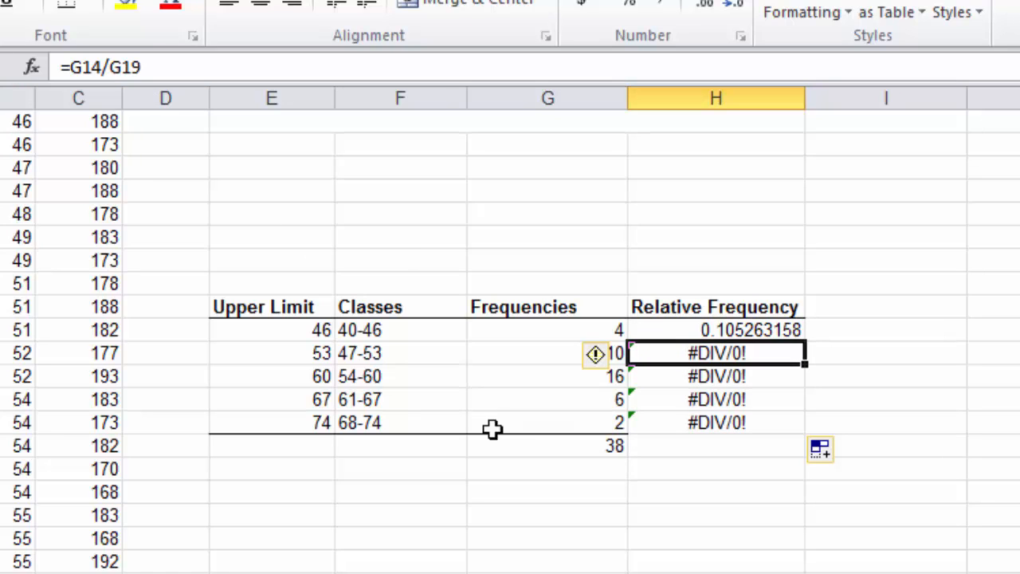
{"action": "left_click", "coordinate": [661, 379]}
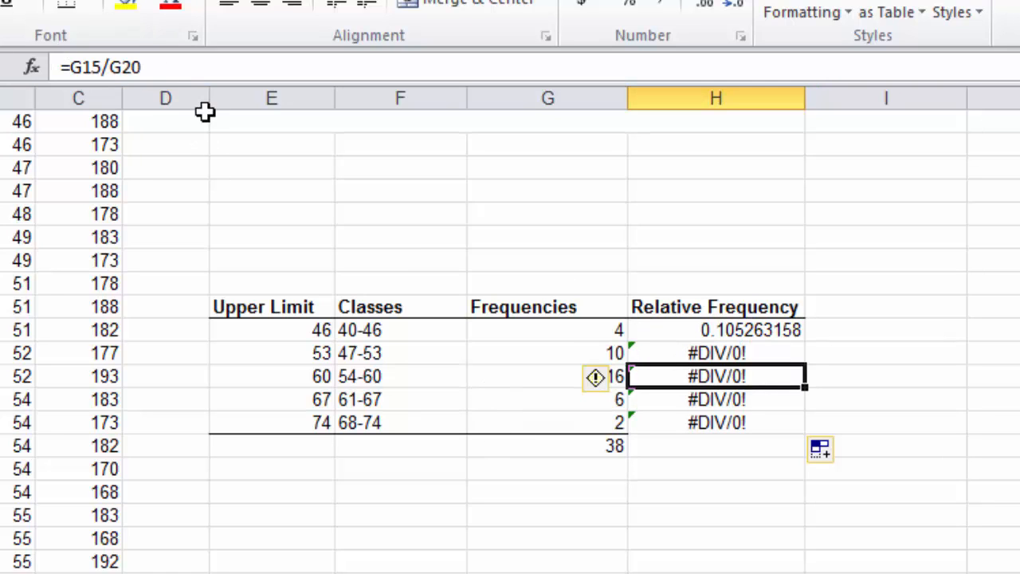
{"action": "left_click", "coordinate": [730, 397]}
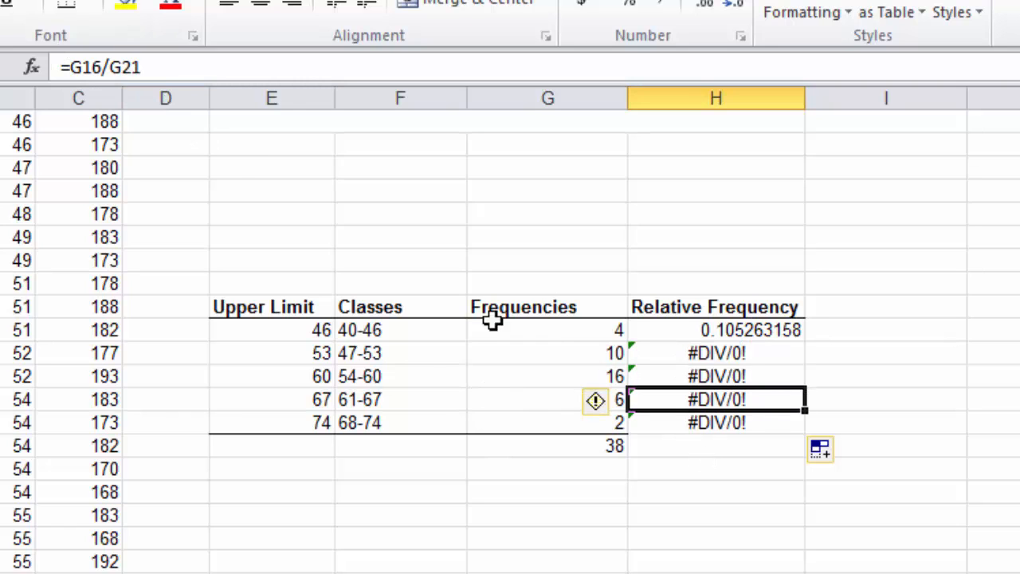
{"action": "left_click", "coordinate": [757, 336]}
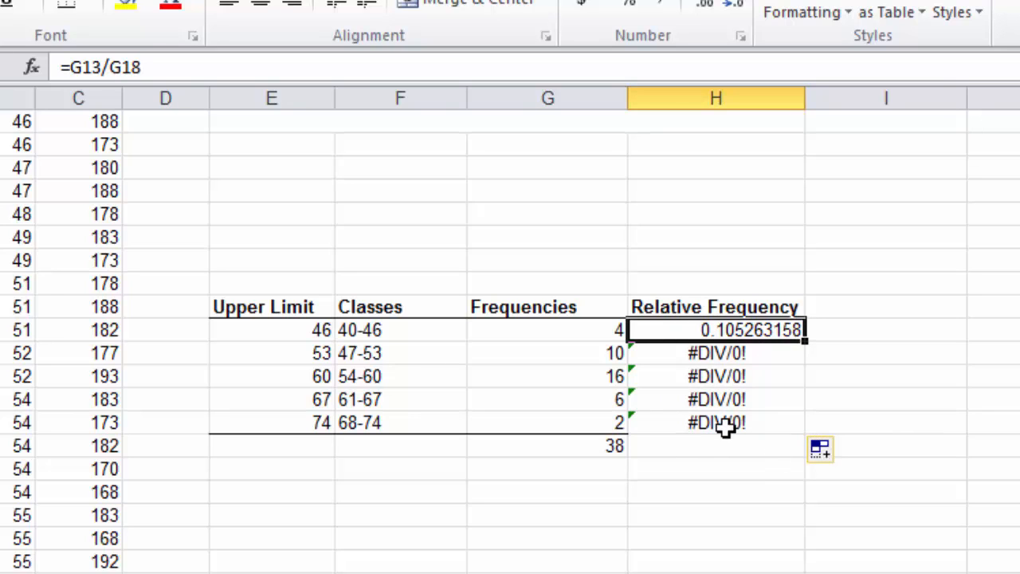
{"action": "left_click", "coordinate": [574, 353]}
{"action": "left_click", "coordinate": [572, 378]}
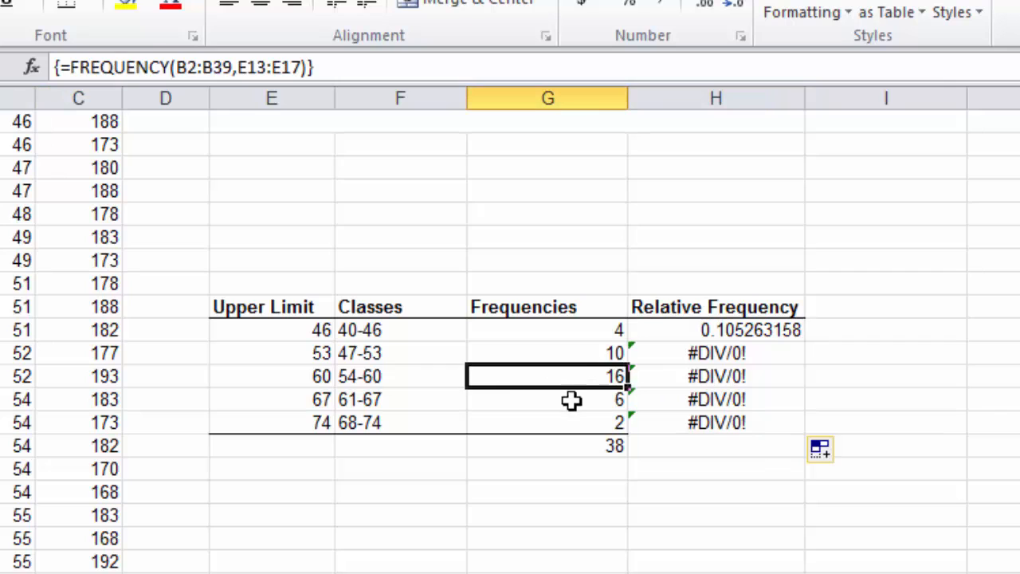
{"action": "left_click", "coordinate": [572, 399]}
{"action": "left_click", "coordinate": [569, 422]}
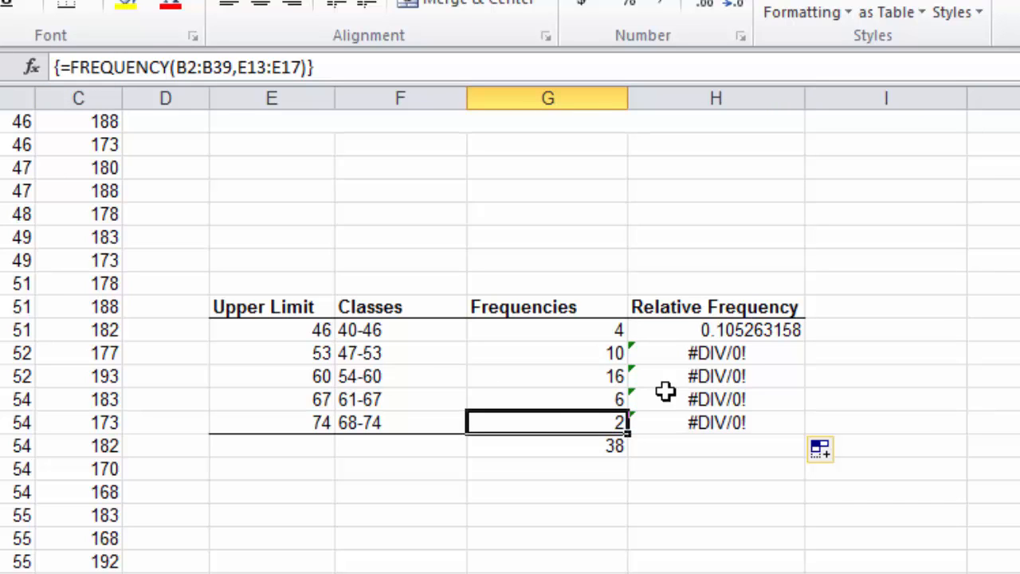
{"action": "left_click", "coordinate": [692, 358]}
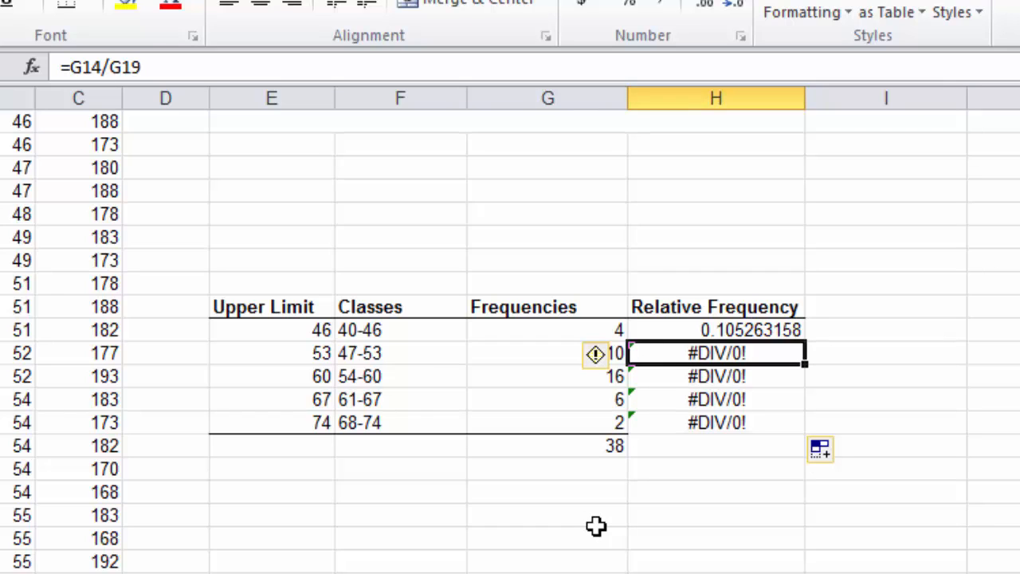
Step: Clear the relative frequency formulas from cells H17 up to H13
{"action": "left_click", "coordinate": [720, 425]}
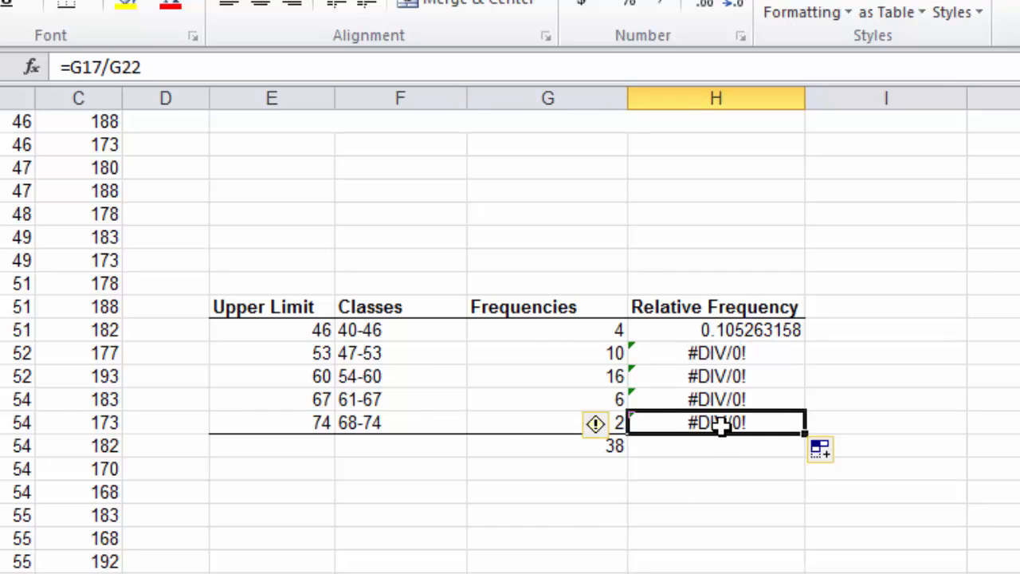
{"action": "key", "text": "Delete"}
{"action": "left_click", "coordinate": [733, 397]}
{"action": "key", "text": "Delete"}
{"action": "left_click", "coordinate": [736, 378]}
{"action": "key", "text": "Delete"}
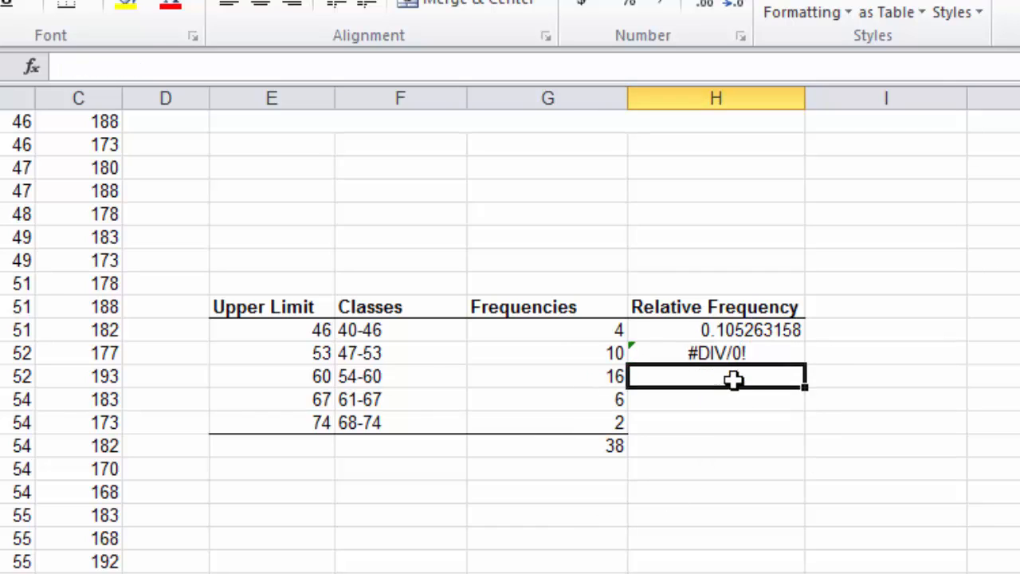
{"action": "left_click", "coordinate": [729, 355]}
{"action": "key", "text": "Delete"}
{"action": "left_click", "coordinate": [725, 330]}
{"action": "key", "text": "Delete"}
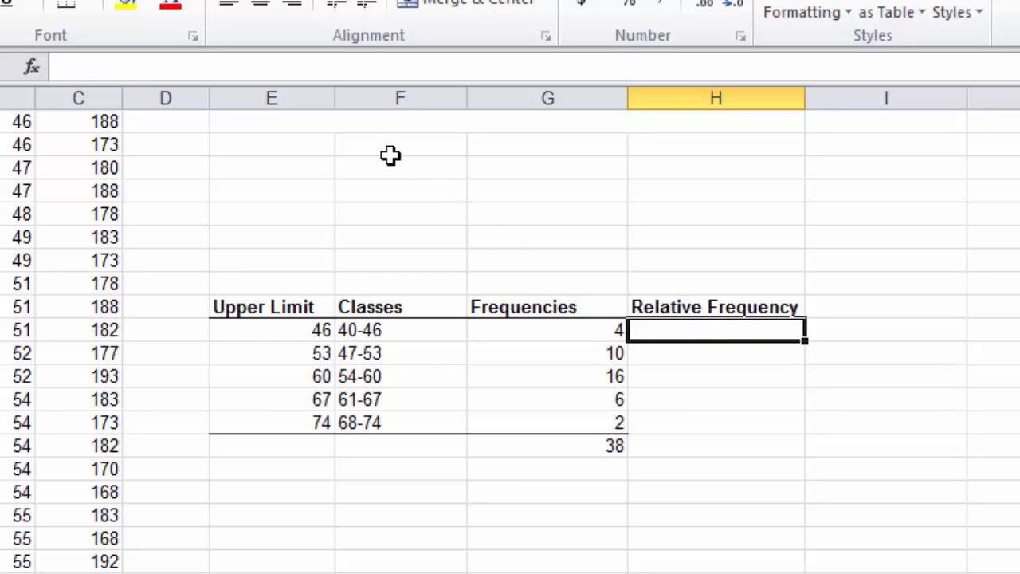
Step: Enter the formula =G13/38 in cell H13 and fill it down through H17
{"action": "left_click", "coordinate": [360, 66]}
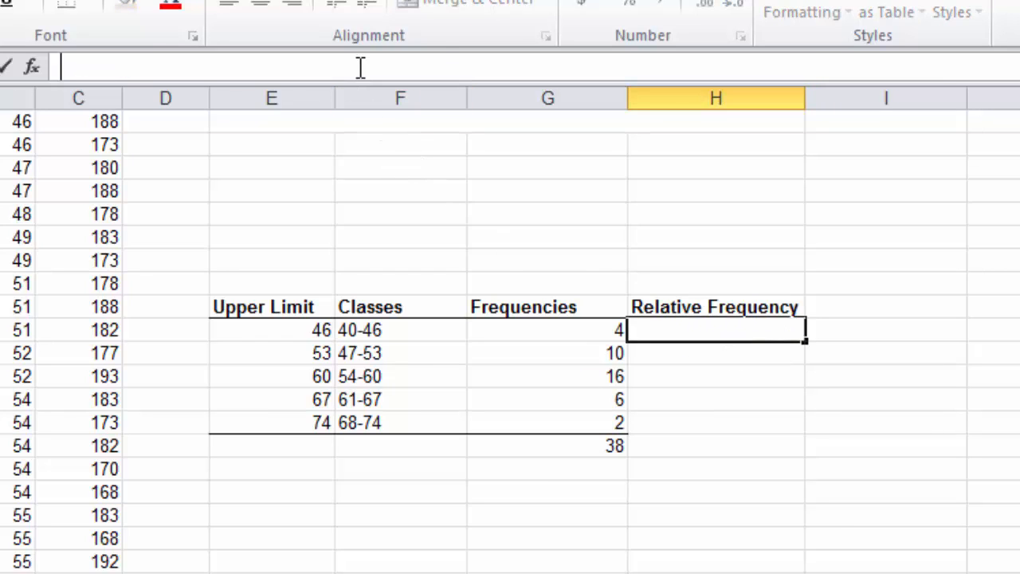
{"action": "type", "text": "="}
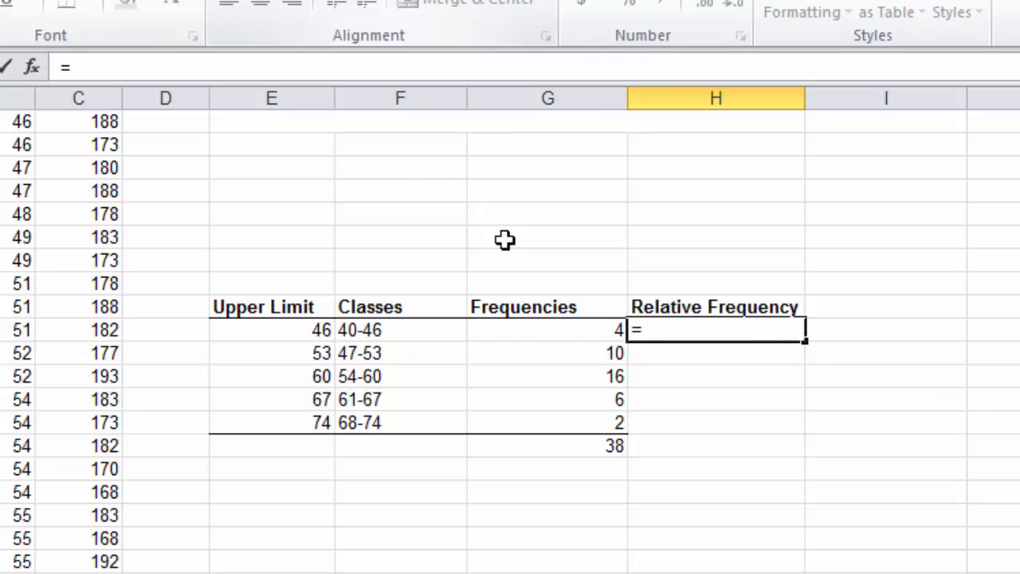
{"action": "left_click", "coordinate": [534, 329]}
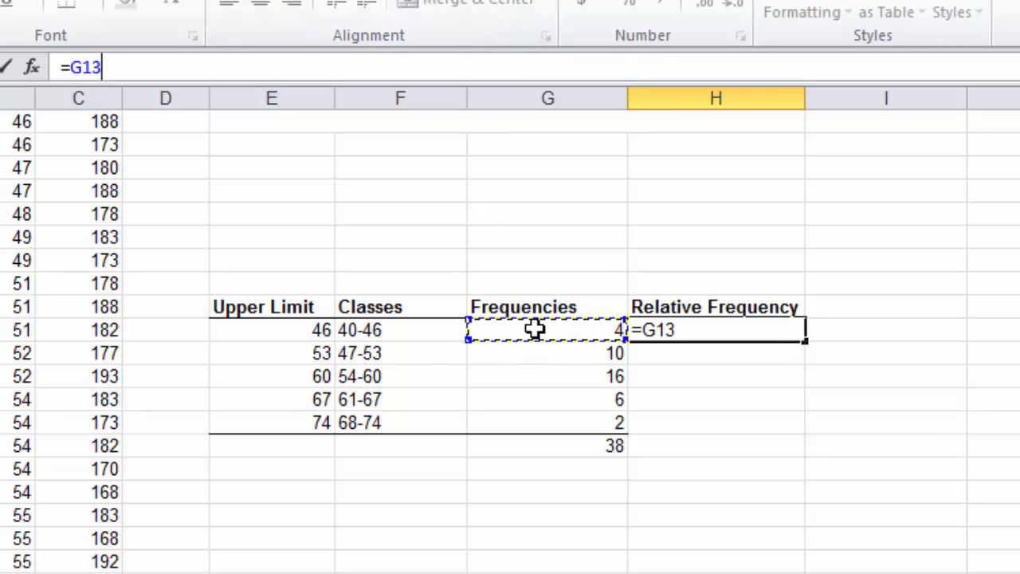
{"action": "type", "text": "/"}
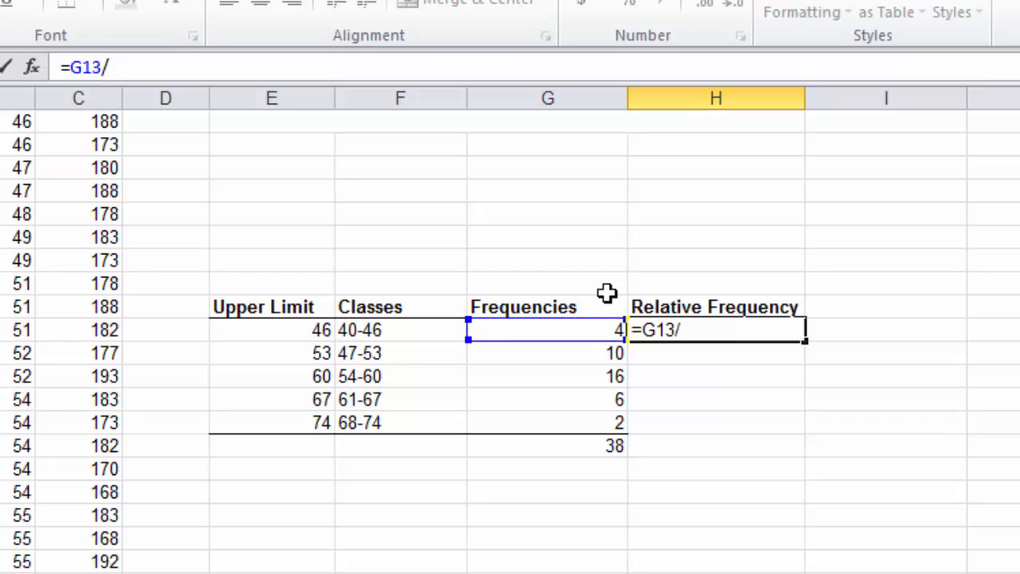
{"action": "type", "text": "38"}
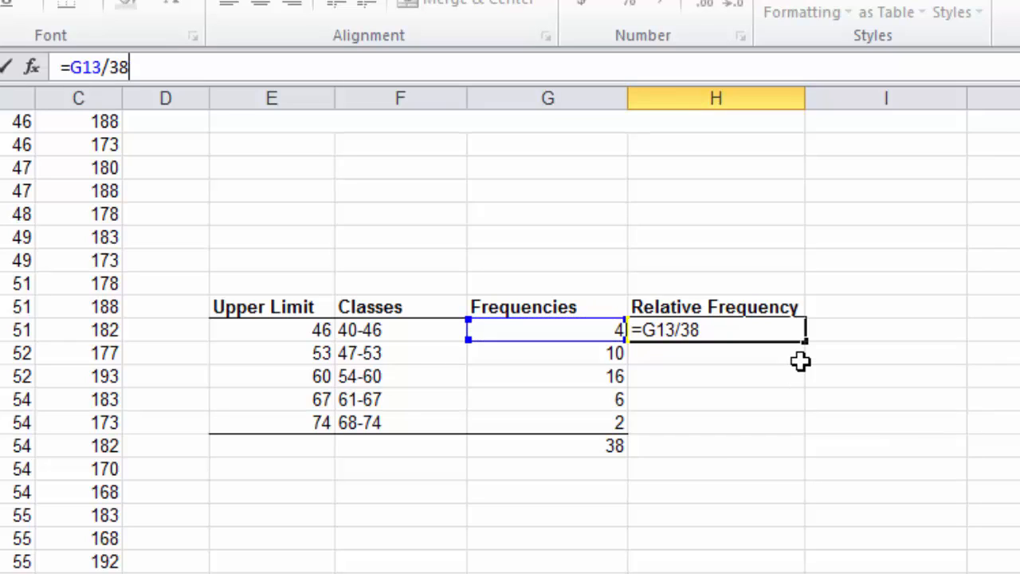
{"action": "key", "text": "Return"}
{"action": "left_click", "coordinate": [759, 330]}
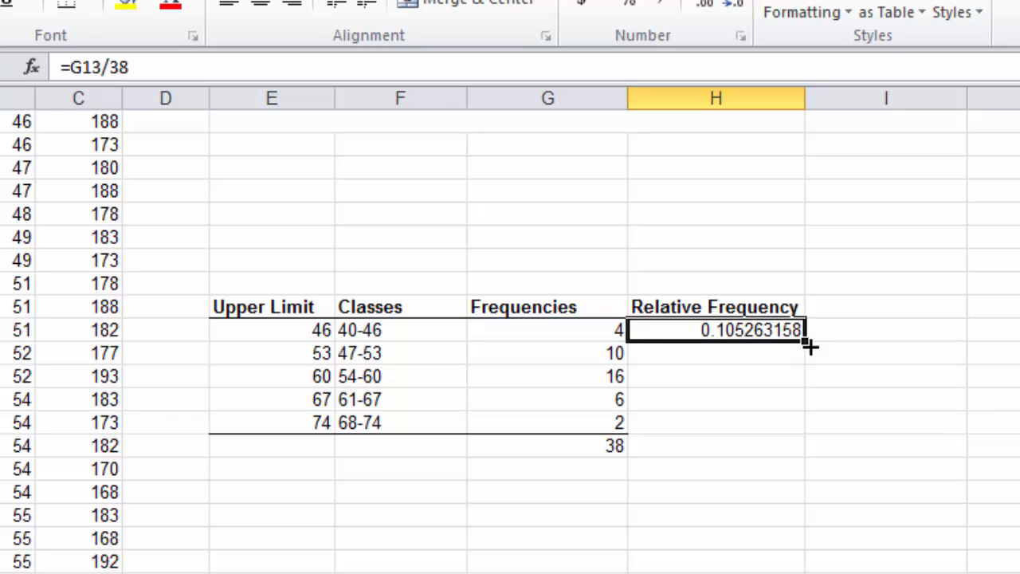
{"action": "left_click_drag", "start_coordinate": [807, 340], "coordinate": [813, 428]}
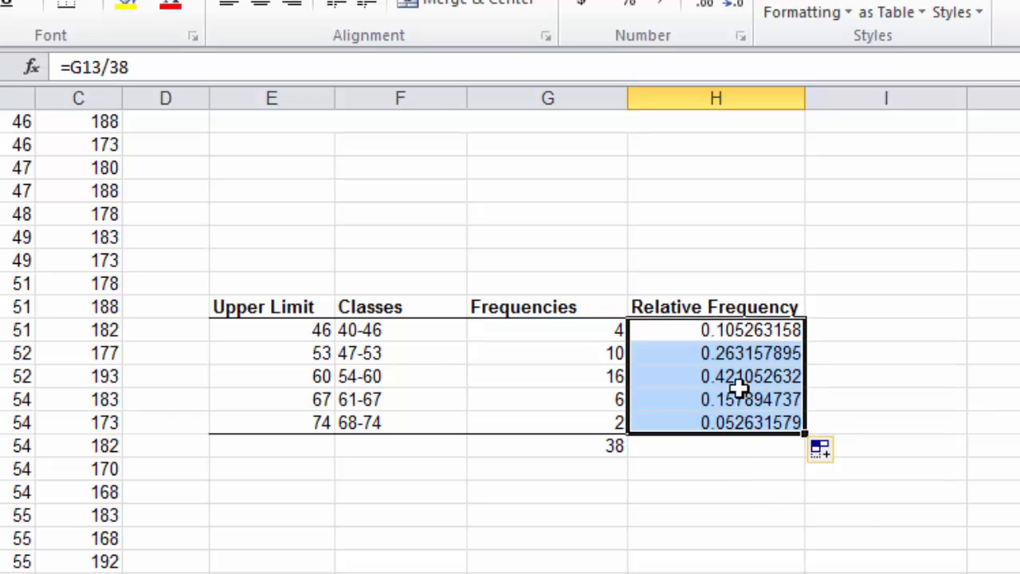
Step: Clear the formulas that divide by the typed constant 38 from cells H17 up to H13
{"action": "left_click", "coordinate": [708, 423]}
{"action": "key", "text": "Delete"}
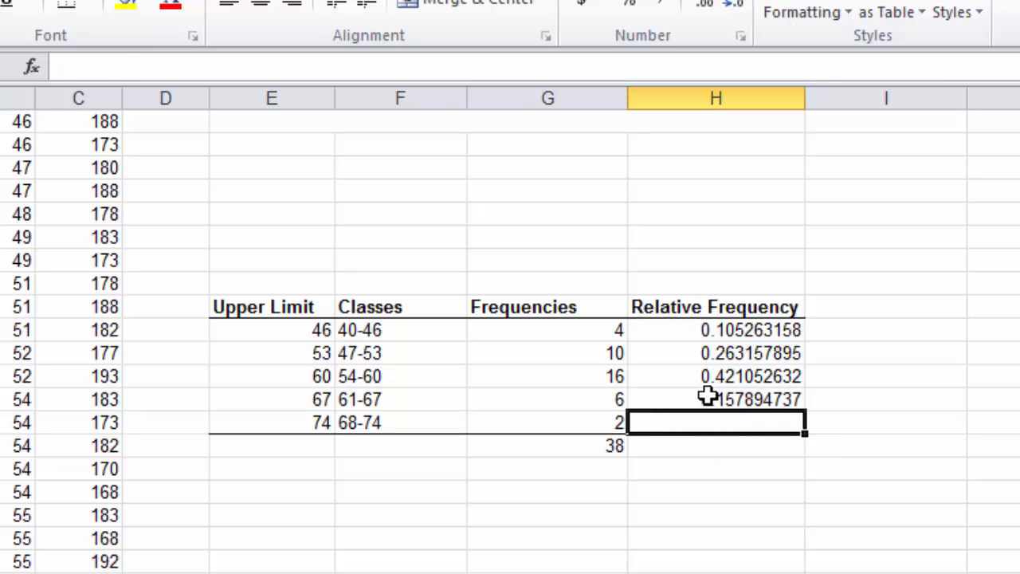
{"action": "left_click", "coordinate": [710, 396]}
{"action": "key", "text": "Delete"}
{"action": "left_click", "coordinate": [706, 375]}
{"action": "key", "text": "Delete"}
{"action": "left_click", "coordinate": [707, 352]}
{"action": "key", "text": "Delete"}
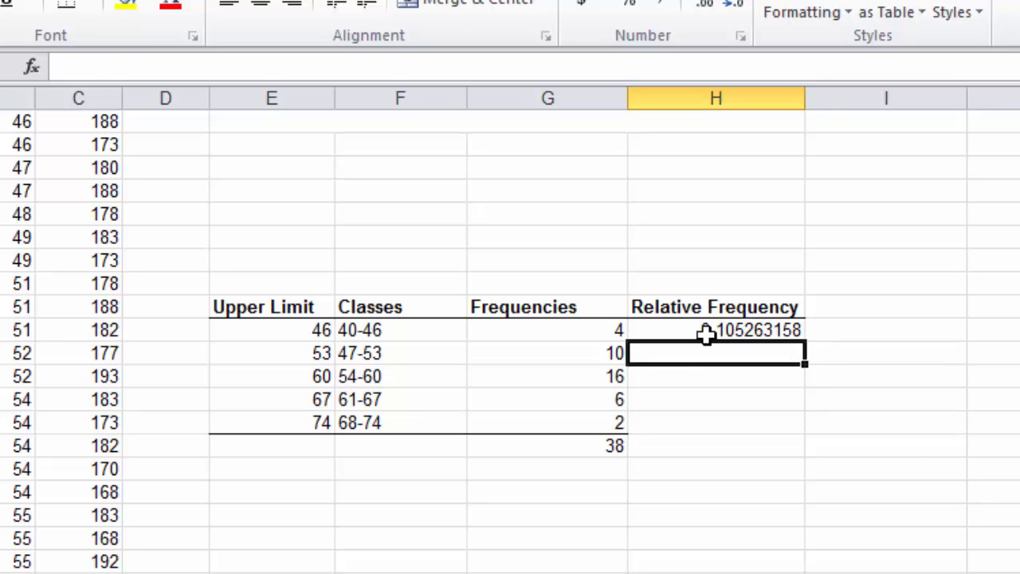
{"action": "left_click", "coordinate": [706, 330]}
{"action": "key", "text": "Delete"}
Step: Enter the formula =G13/G$18 in cell H13, fixing the row of the total frequency reference
{"action": "left_click", "coordinate": [241, 70]}
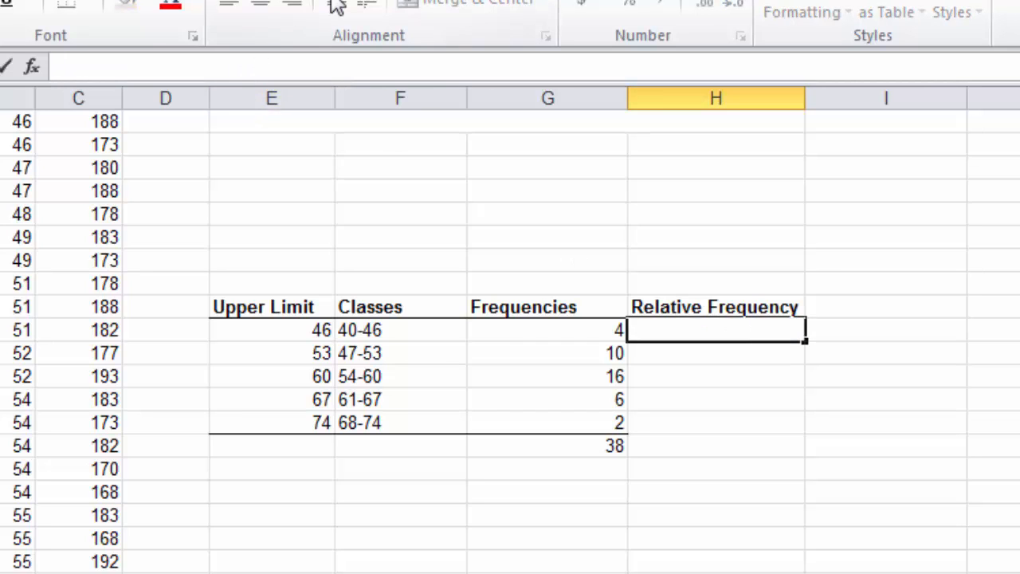
{"action": "type", "text": "="}
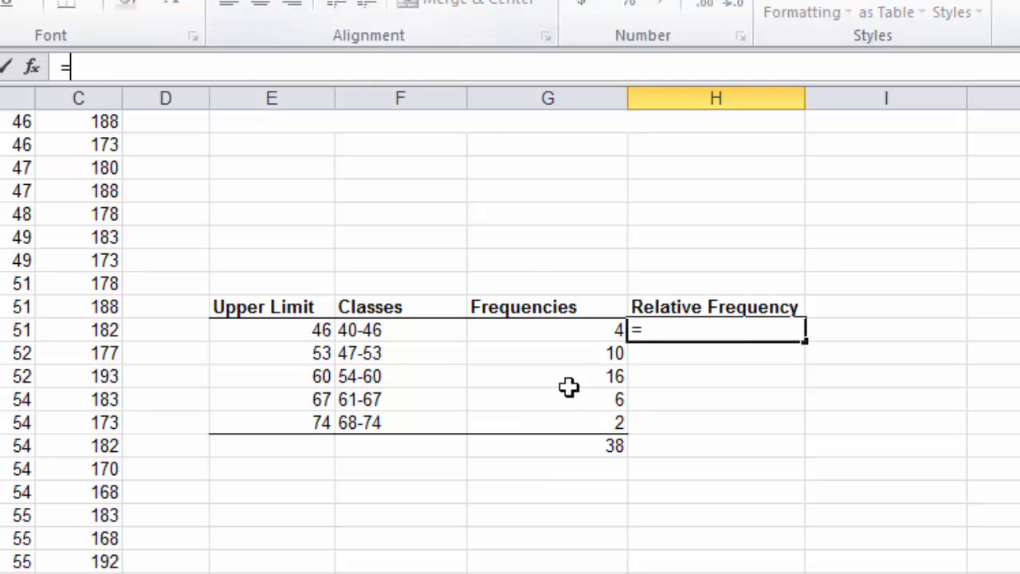
{"action": "left_click", "coordinate": [583, 332]}
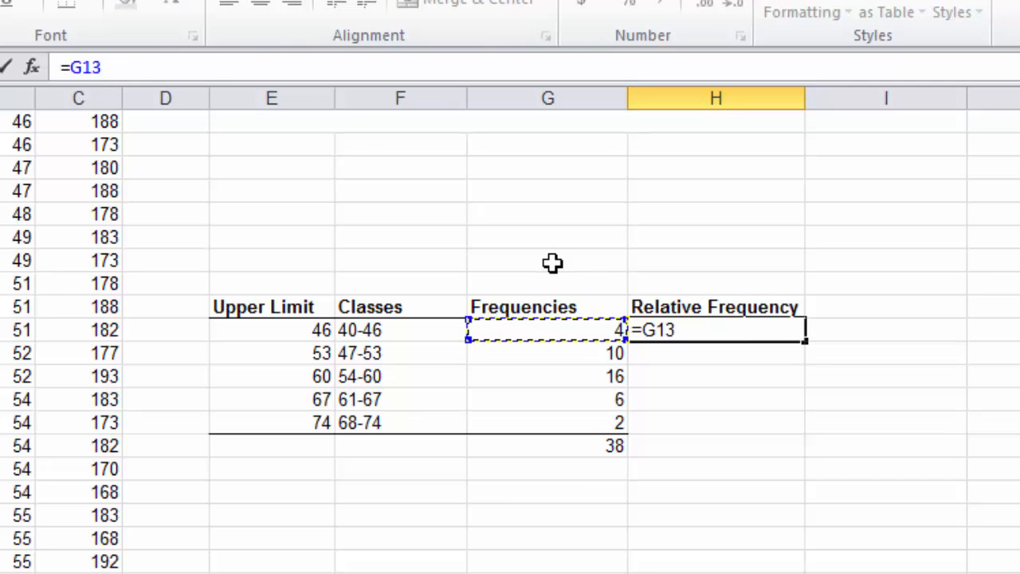
{"action": "type", "text": "/"}
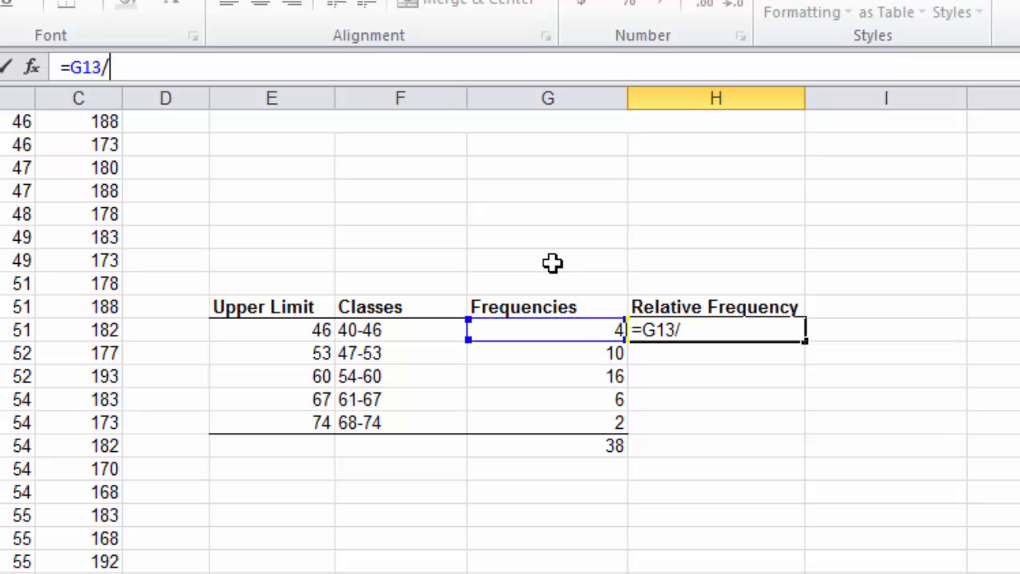
{"action": "left_click", "coordinate": [597, 450]}
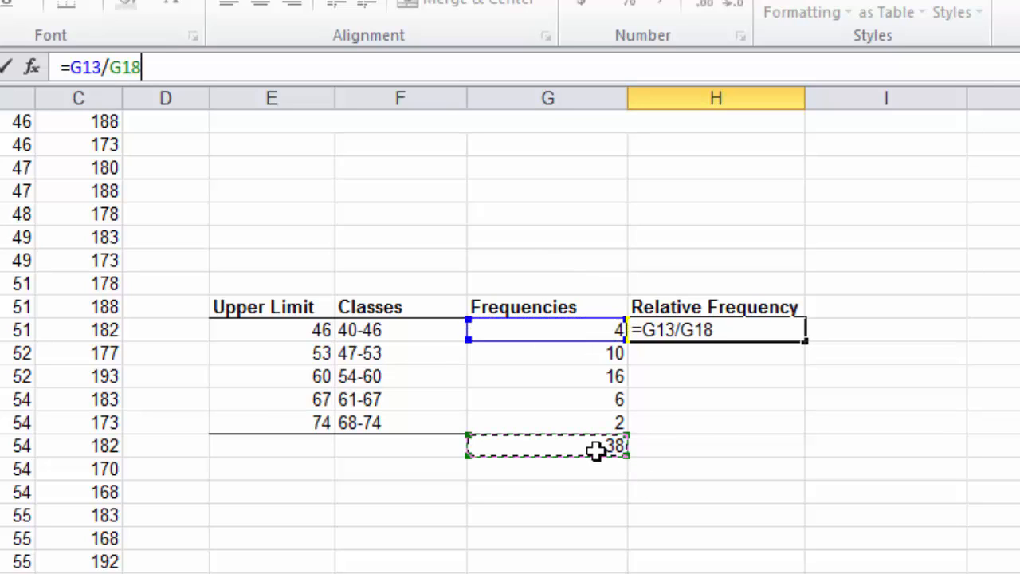
{"action": "left_click", "coordinate": [123, 68]}
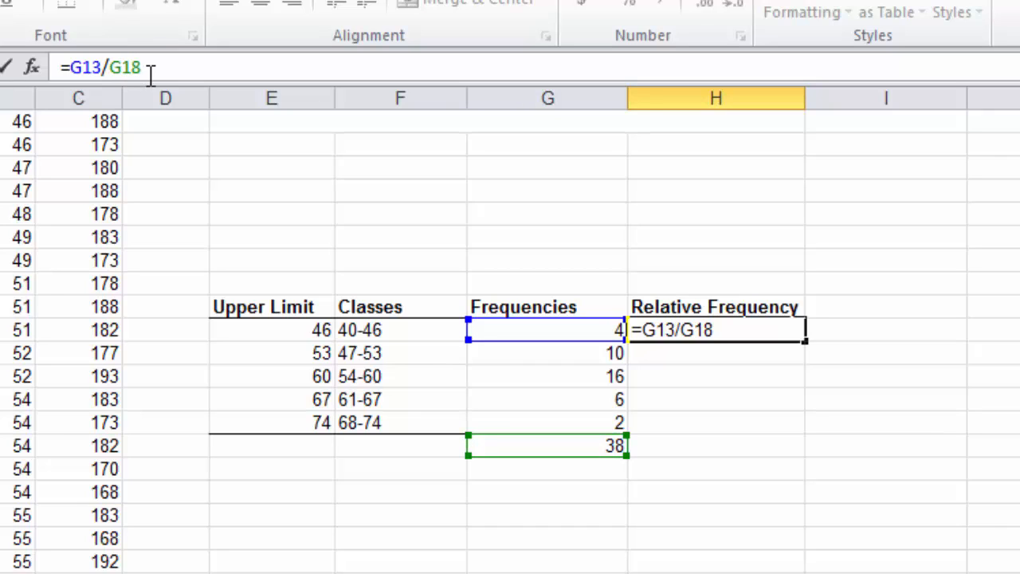
{"action": "key", "text": "Left"}
{"action": "key", "text": "Left"}
{"action": "type", "text": "$"}
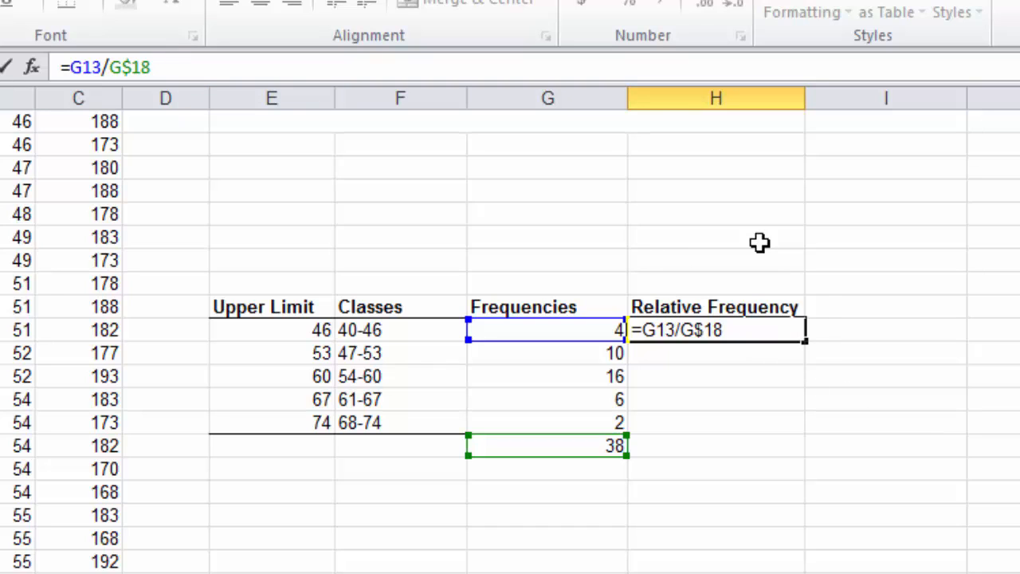
{"action": "key", "text": "Return"}
Step: Fill the relative frequency formula from H13 down through H17 and check the copied formula in H17
{"action": "left_click", "coordinate": [753, 331]}
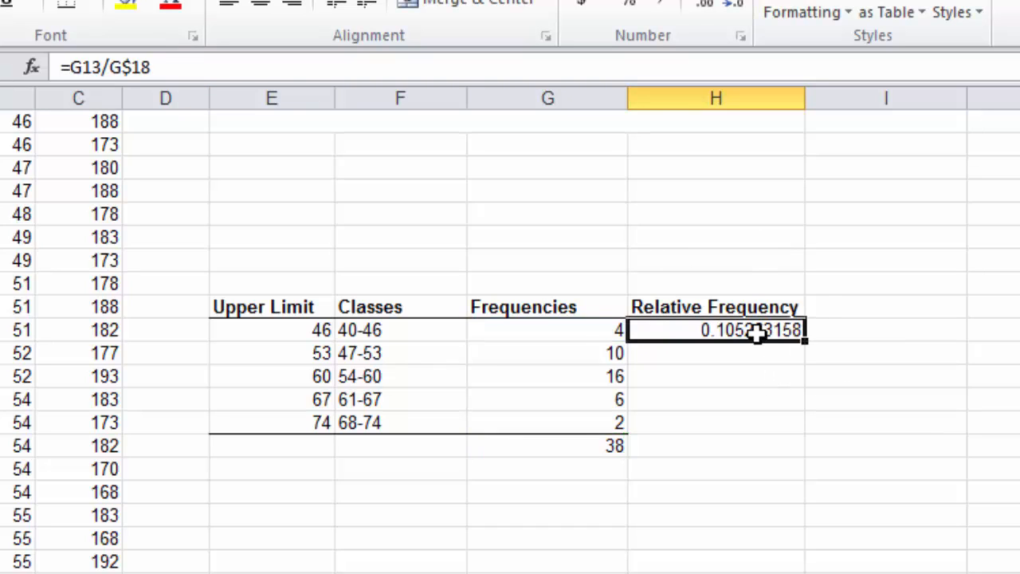
{"action": "left_click_drag", "start_coordinate": [803, 339], "coordinate": [805, 432]}
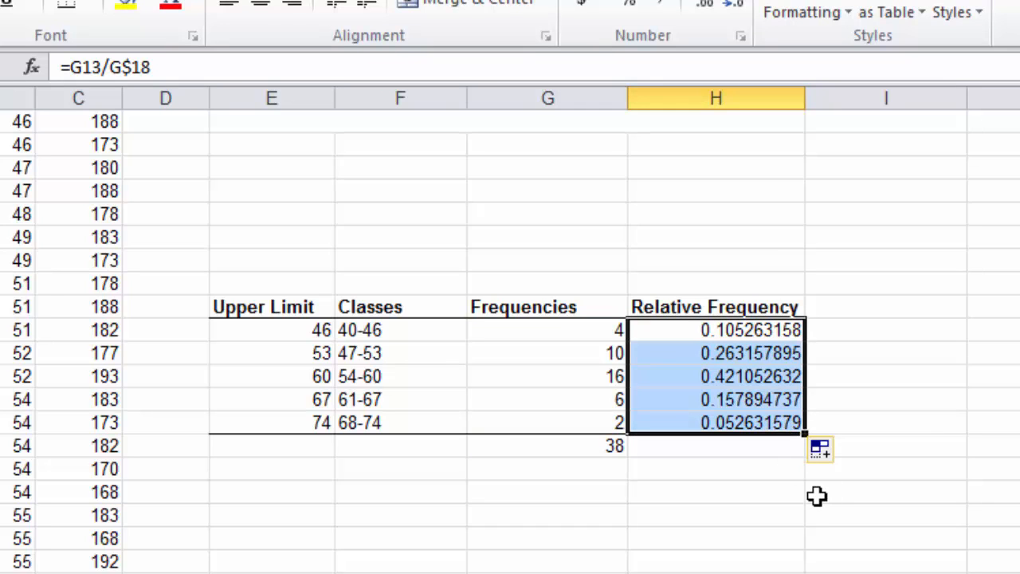
{"action": "left_click", "coordinate": [729, 416]}
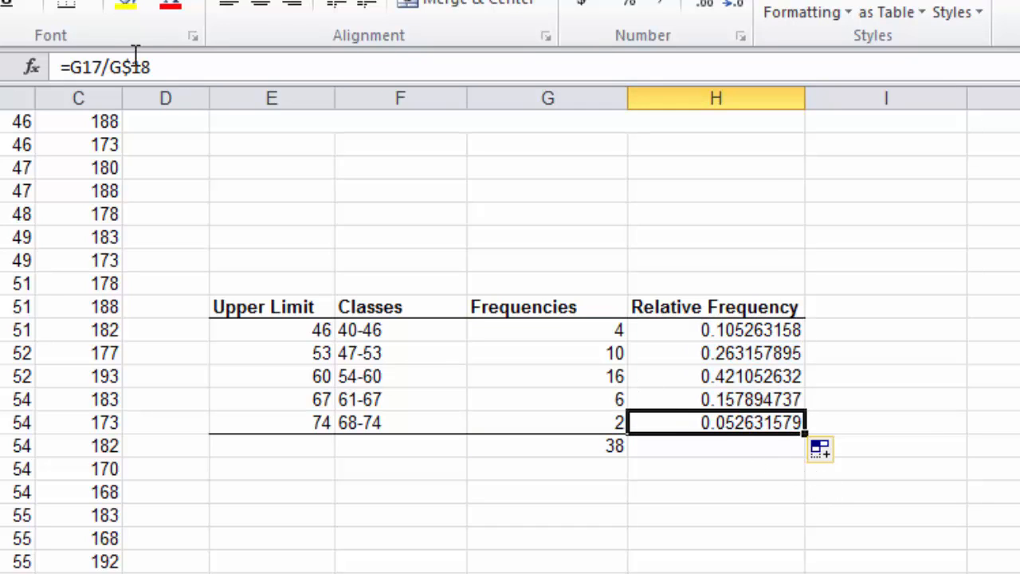
{"action": "left_click", "coordinate": [724, 448]}
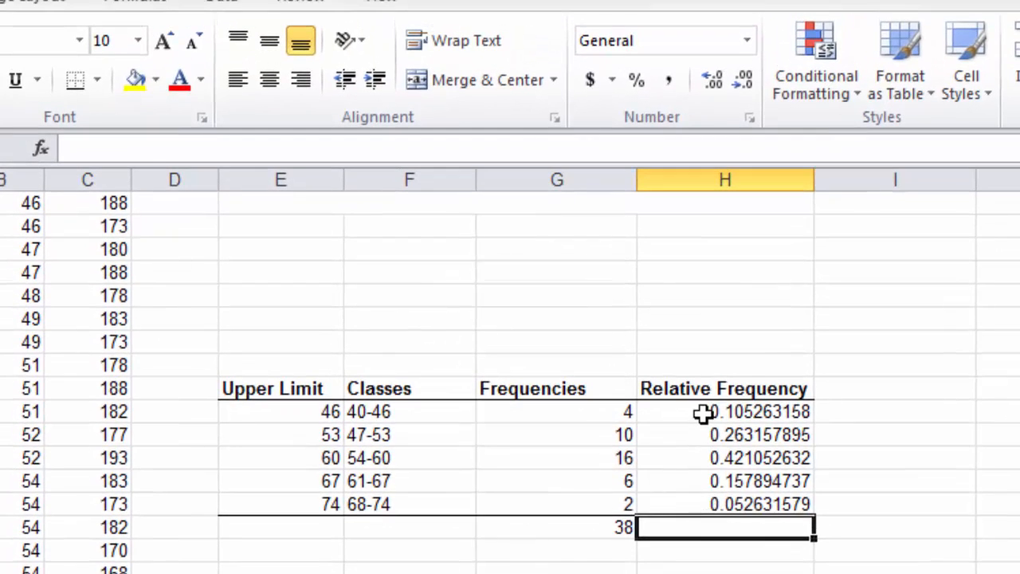
Step: Format the relative frequencies in H13:H17 as Percentage with 0 decimal places
{"action": "left_click_drag", "start_coordinate": [703, 412], "coordinate": [699, 493]}
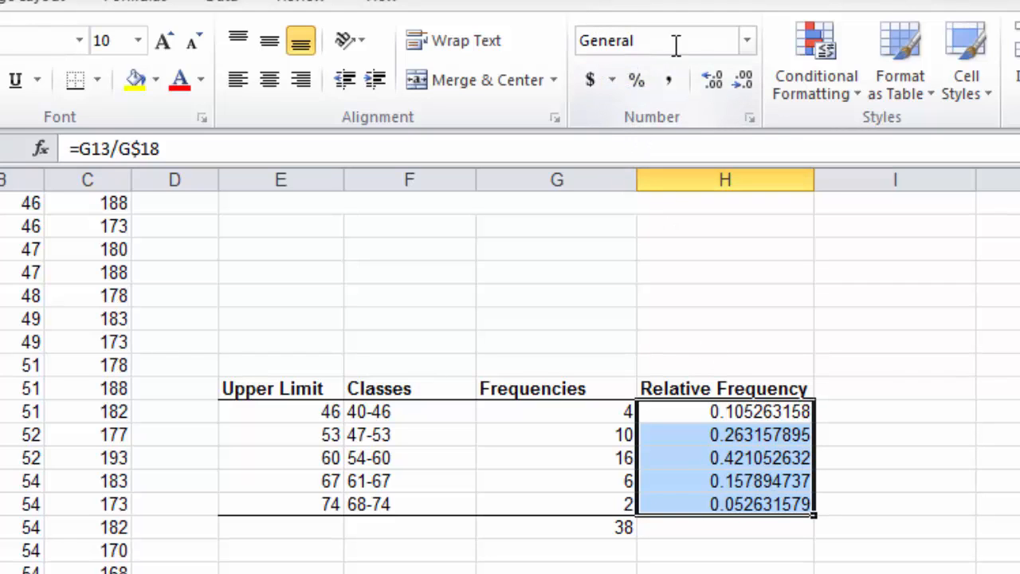
{"action": "left_click", "coordinate": [638, 80]}
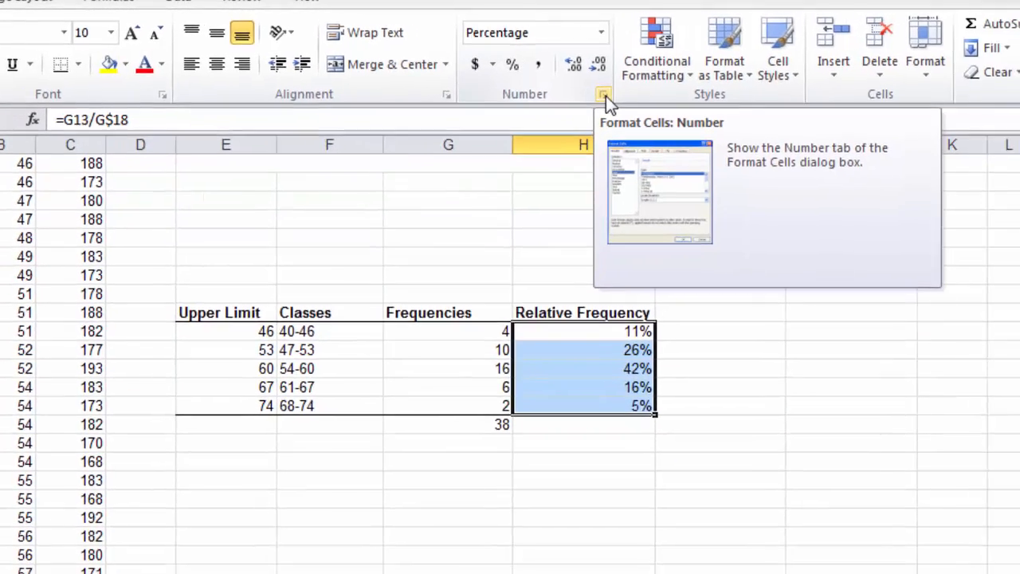
{"action": "left_click", "coordinate": [606, 95]}
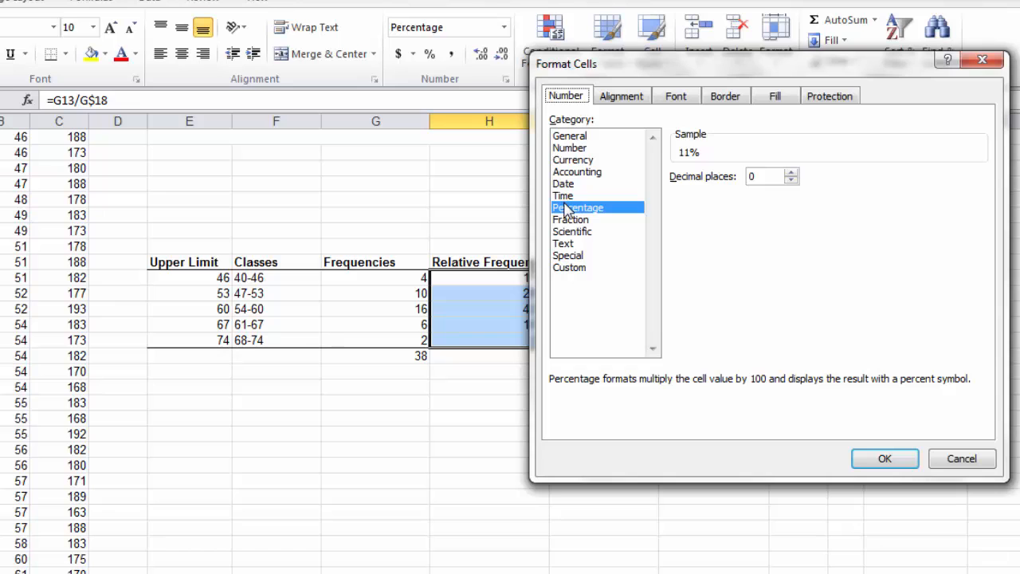
{"action": "left_click", "coordinate": [873, 458]}
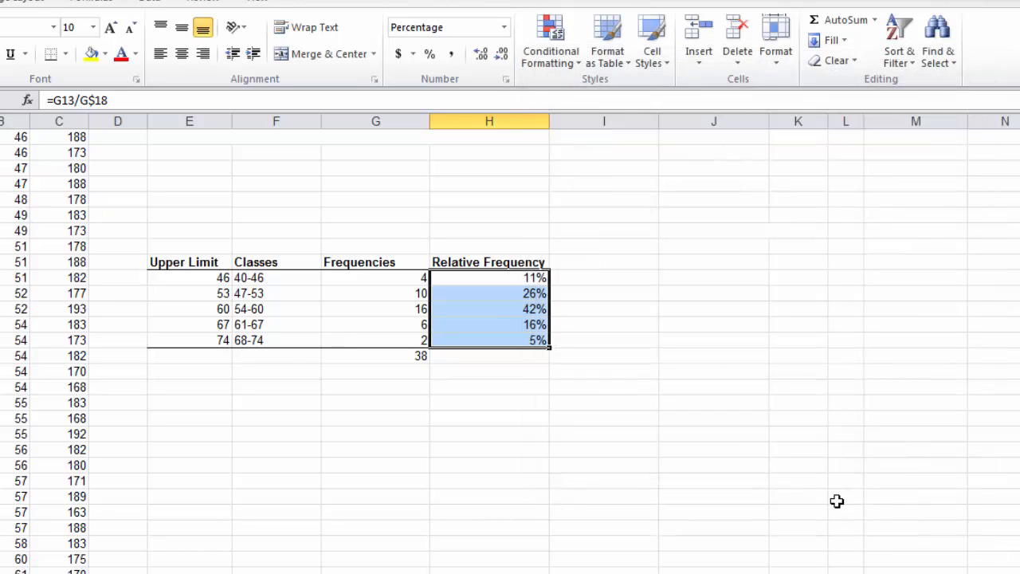
Step: Total the relative frequencies in cell H18 with the formula =SUM(H13:H17)
{"action": "left_click", "coordinate": [450, 359]}
{"action": "left_click", "coordinate": [261, 101]}
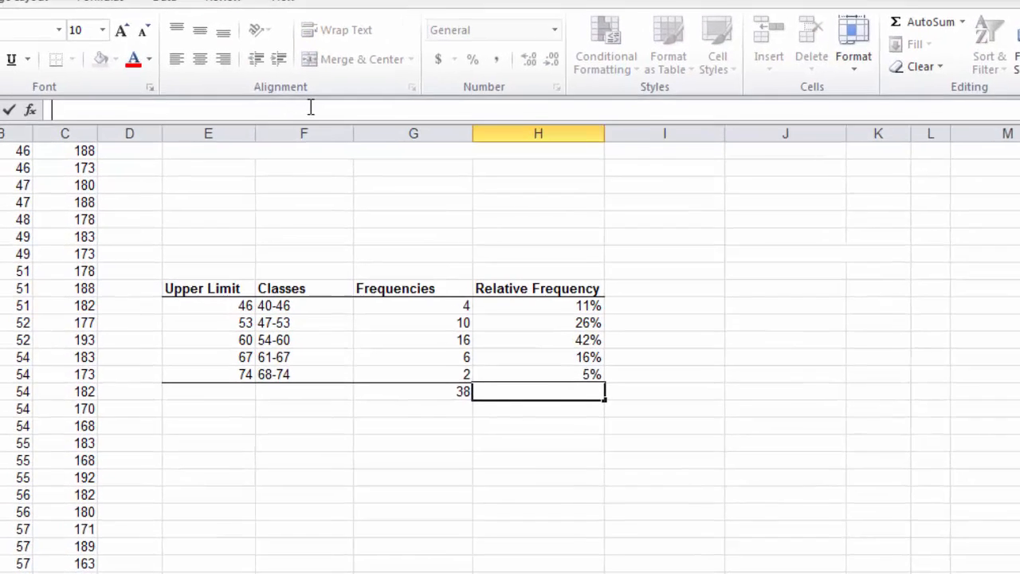
{"action": "type", "text": "="}
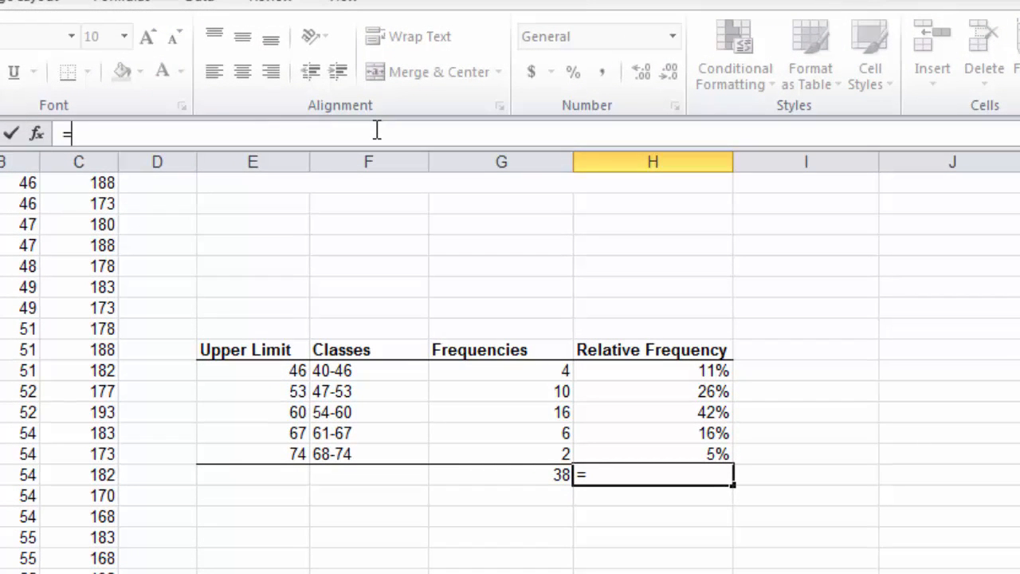
{"action": "type", "text": "si"}
{"action": "key", "text": "BackSpace"}
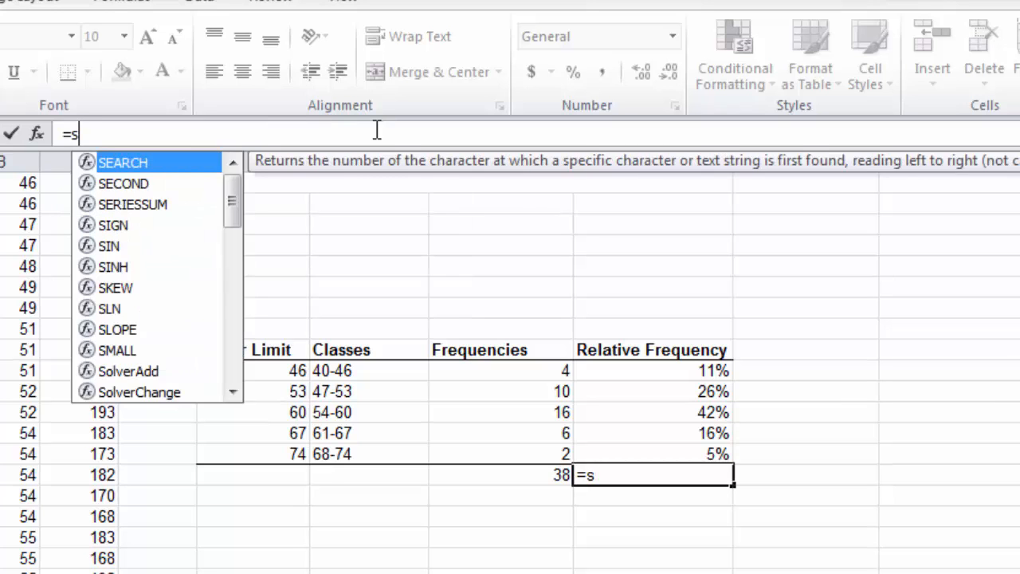
{"action": "type", "text": "um"}
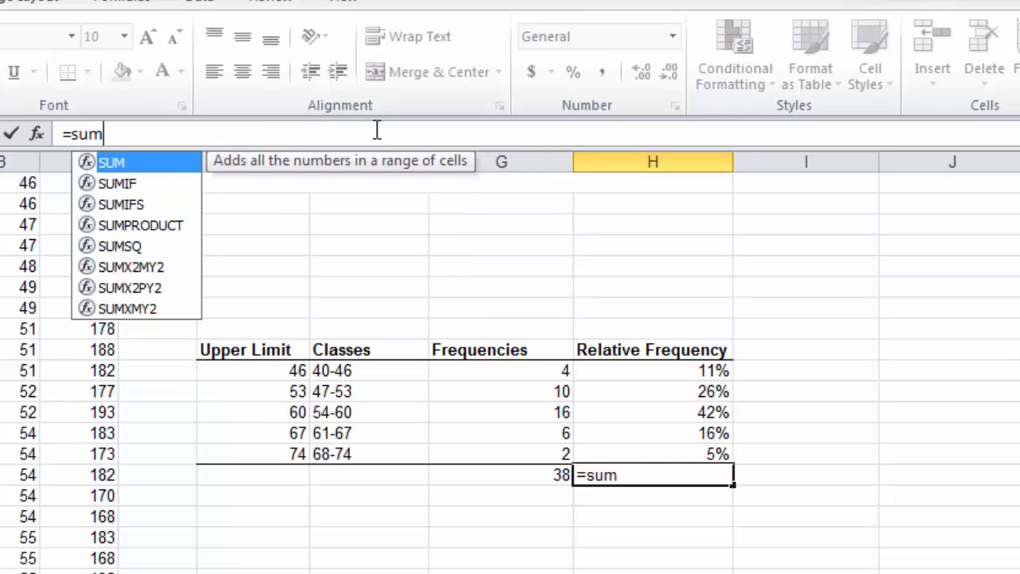
{"action": "double_click", "coordinate": [107, 163]}
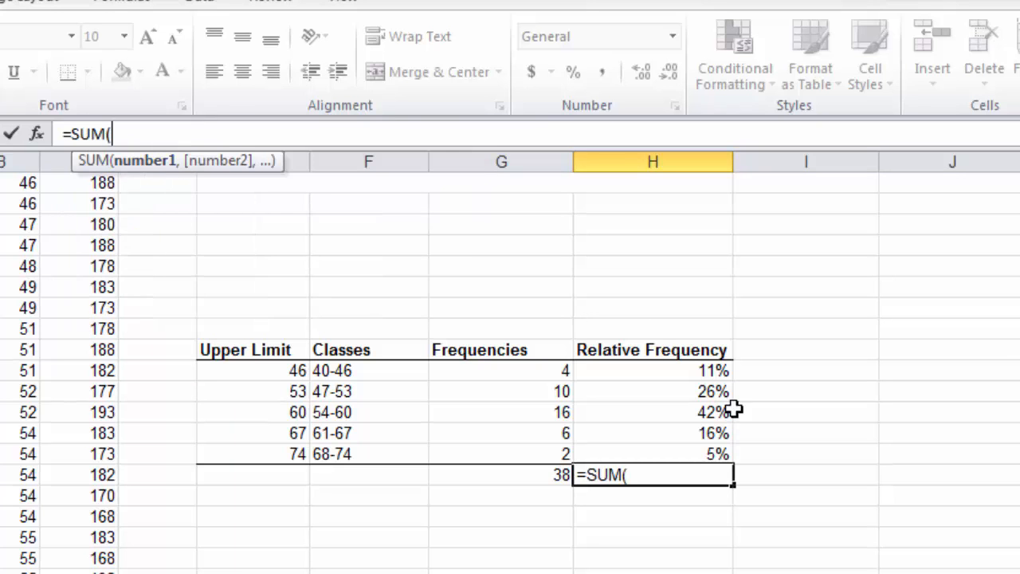
{"action": "left_click", "coordinate": [684, 372]}
{"action": "left_click_drag", "start_coordinate": [686, 387], "coordinate": [683, 449]}
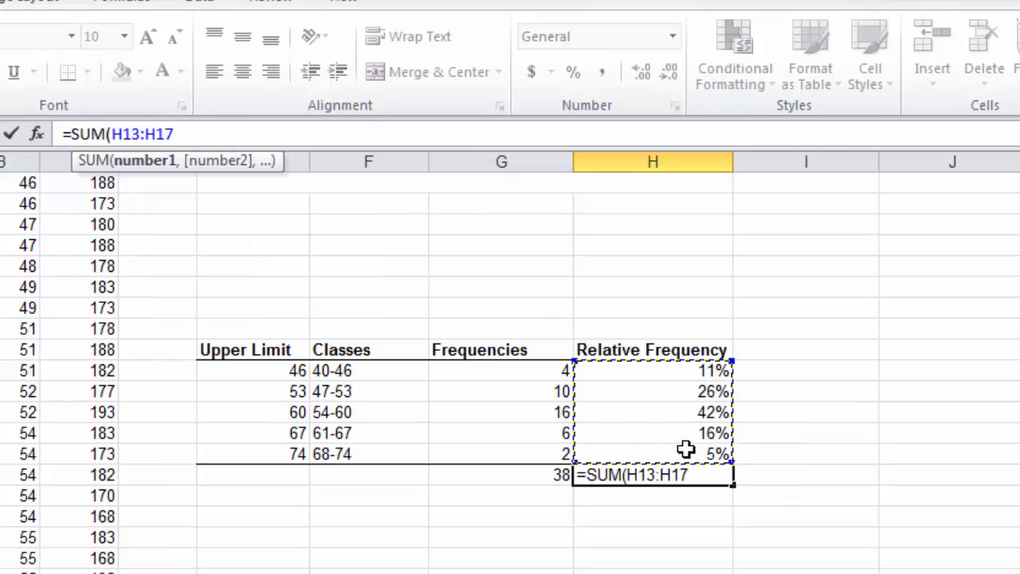
{"action": "type", "text": ")"}
{"action": "key", "text": "Return"}
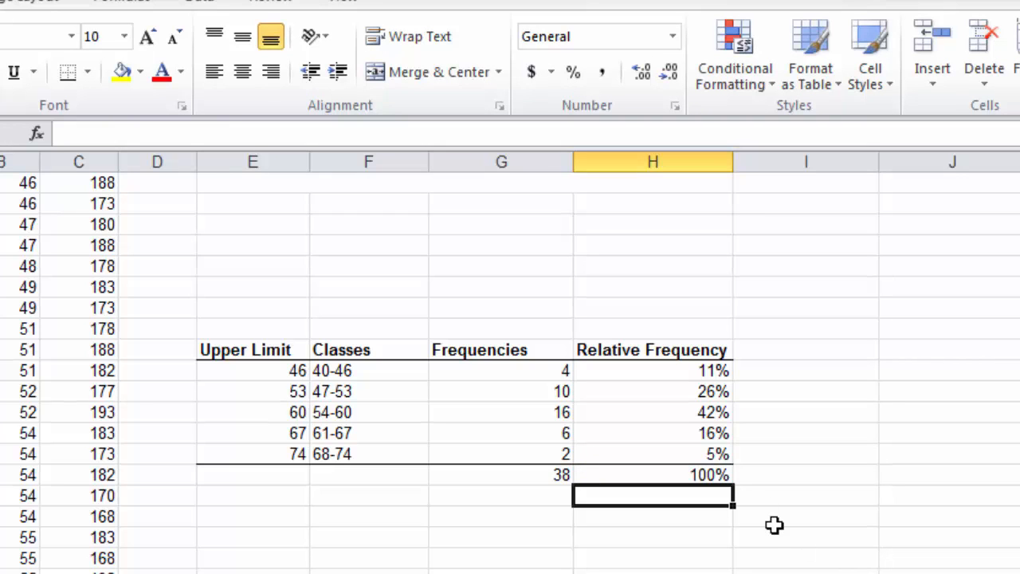
Step: Review the frequencies and relative frequencies of the first three age classes
{"action": "left_click", "coordinate": [500, 368]}
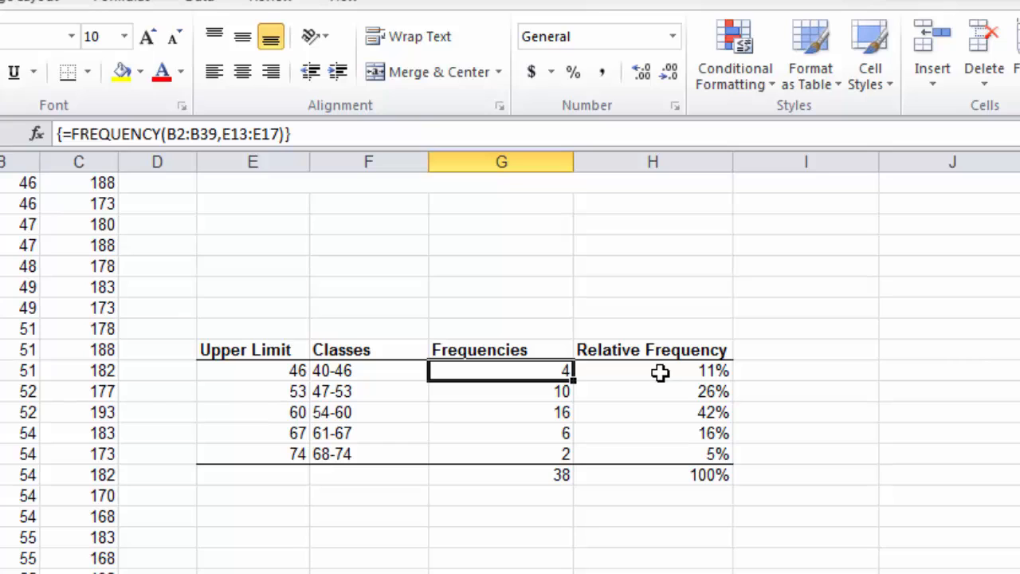
{"action": "left_click", "coordinate": [541, 398]}
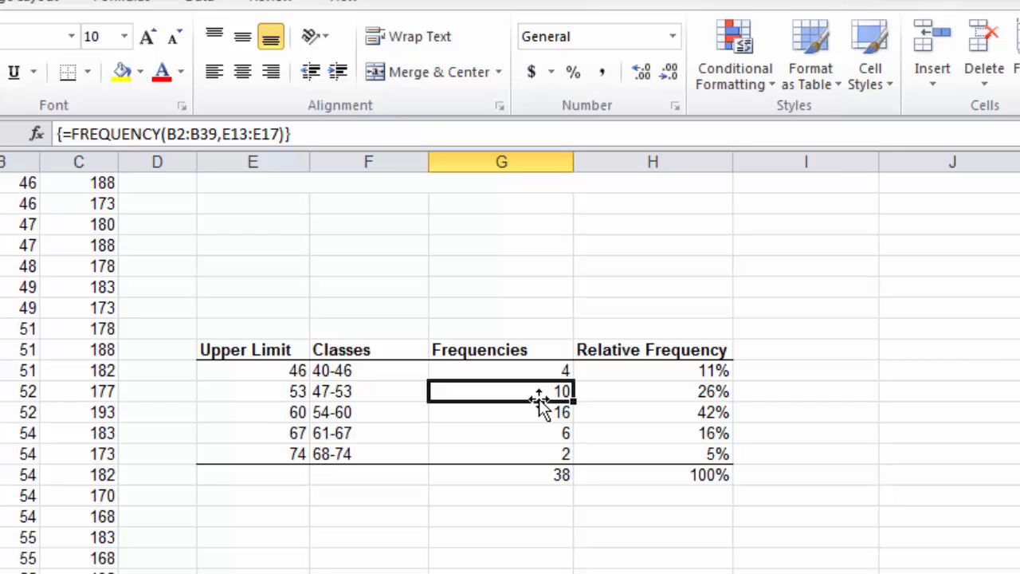
{"action": "left_click", "coordinate": [709, 391]}
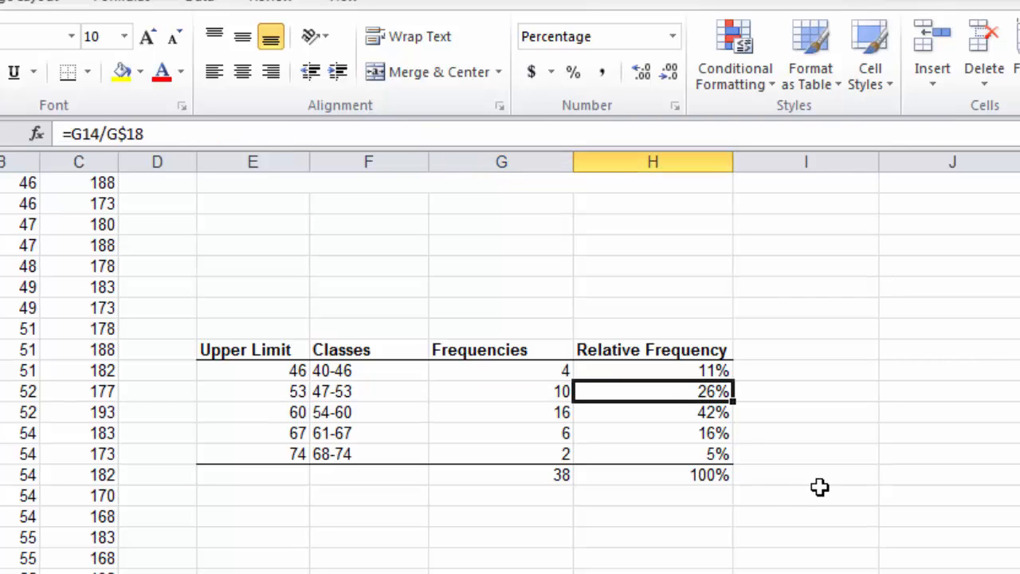
{"action": "left_click", "coordinate": [706, 413]}
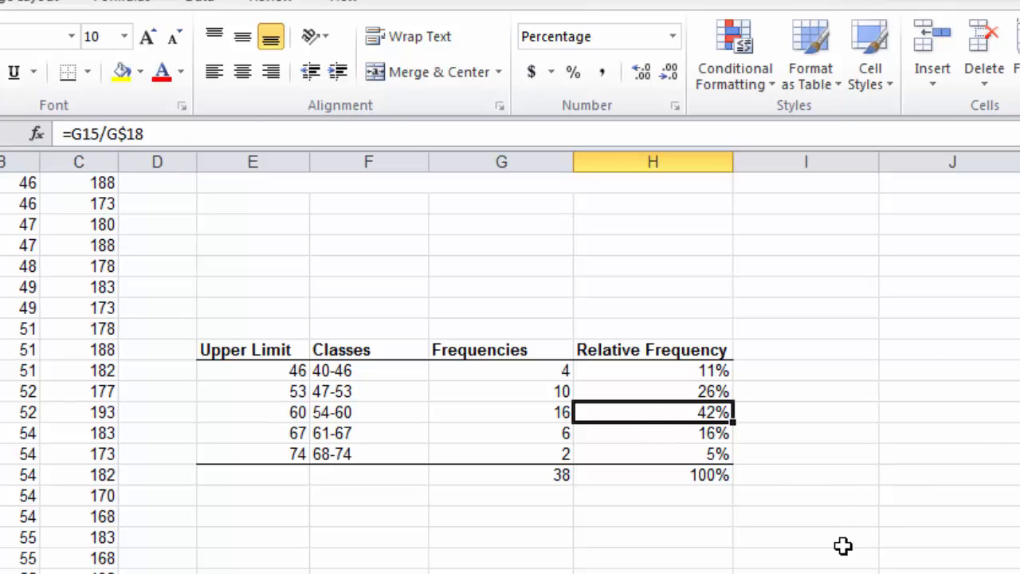
Step: Insert a 2-D Clustered Column chart of the frequencies in G13:G17 and place it directly below the frequency table
{"action": "left_click", "coordinate": [253, 517]}
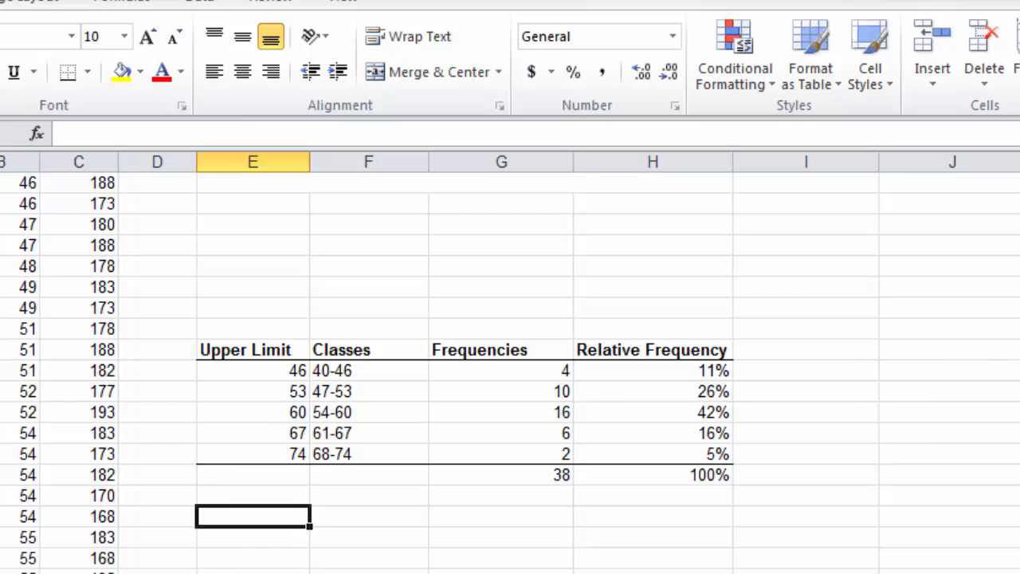
{"action": "left_click_drag", "start_coordinate": [485, 368], "coordinate": [489, 448]}
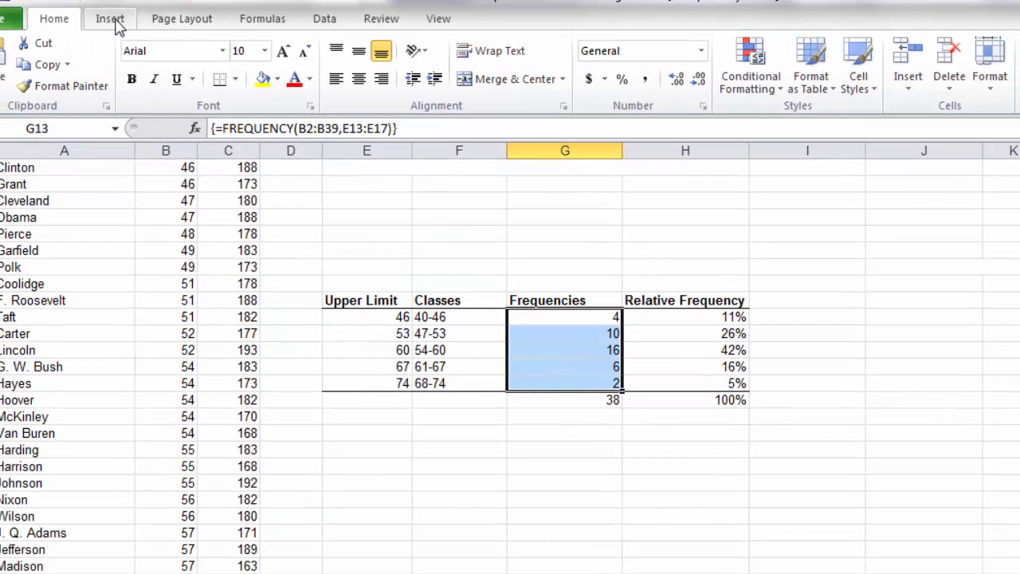
{"action": "left_click", "coordinate": [111, 19]}
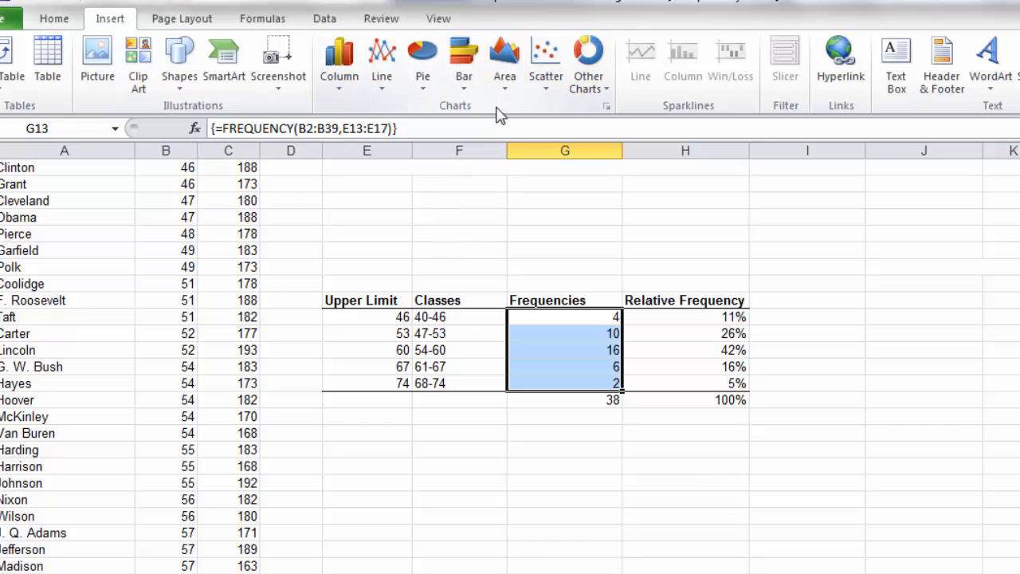
{"action": "left_click", "coordinate": [346, 69]}
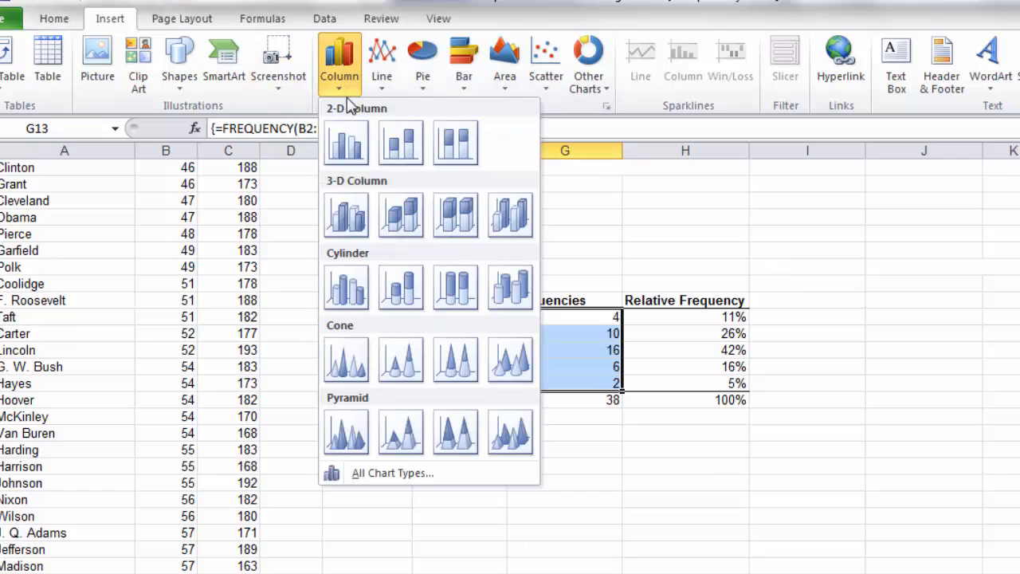
{"action": "left_click", "coordinate": [356, 155]}
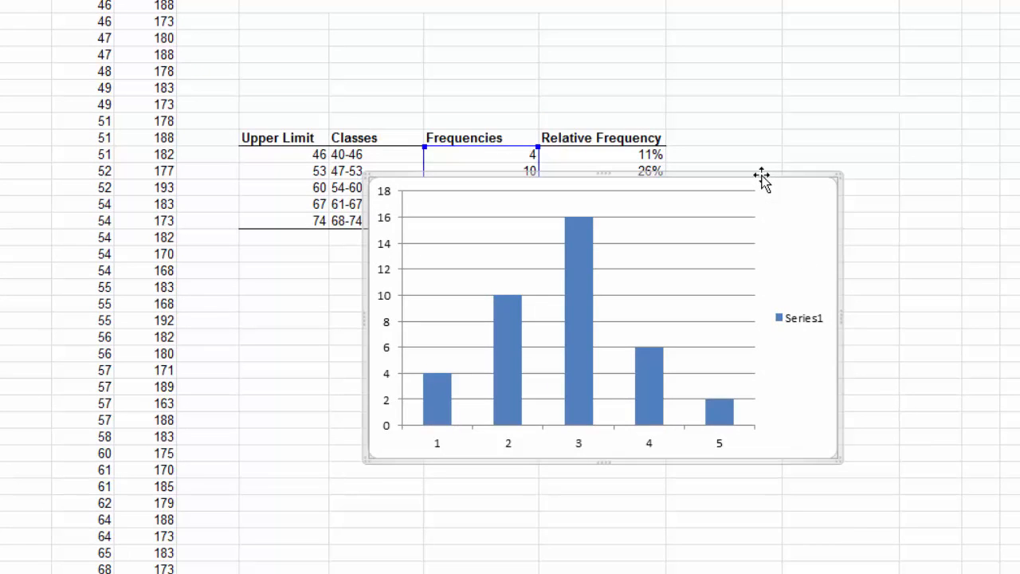
{"action": "left_click_drag", "start_coordinate": [761, 174], "coordinate": [638, 257]}
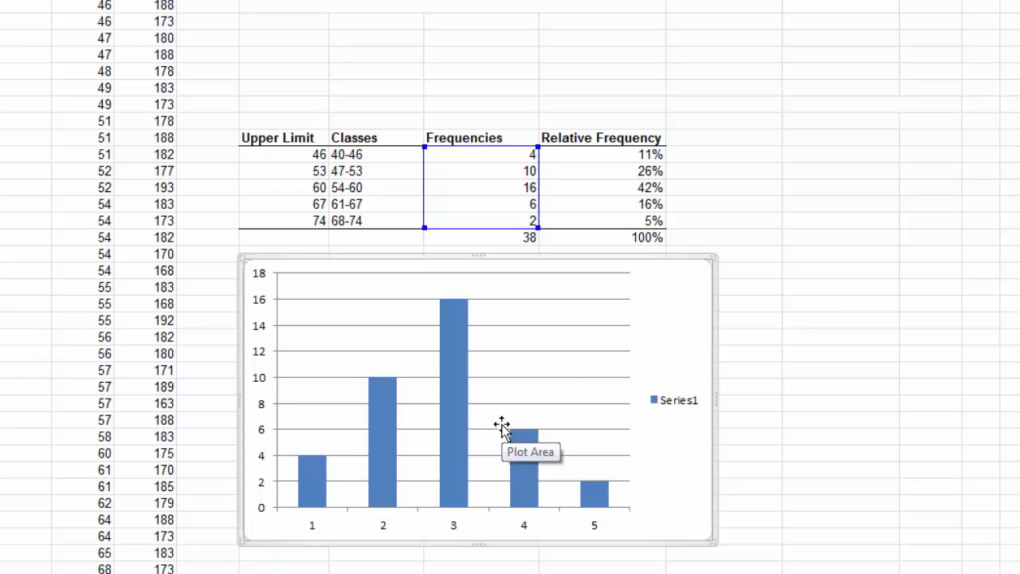
Step: Set the gap width of the chart's data series to 0% so the columns touch like a histogram
{"action": "mouse_move", "coordinate": [451, 344]}
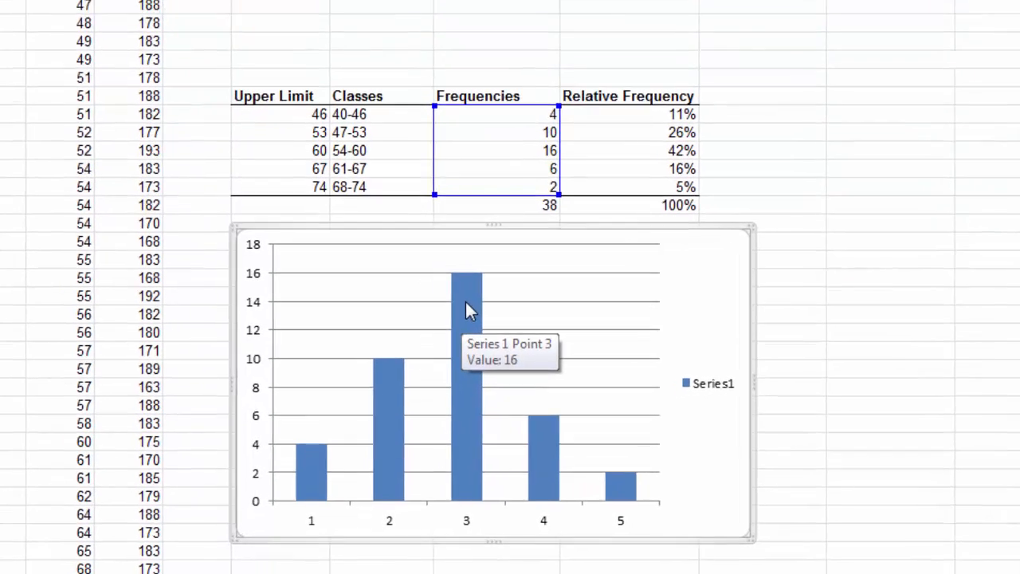
{"action": "left_click", "coordinate": [468, 333]}
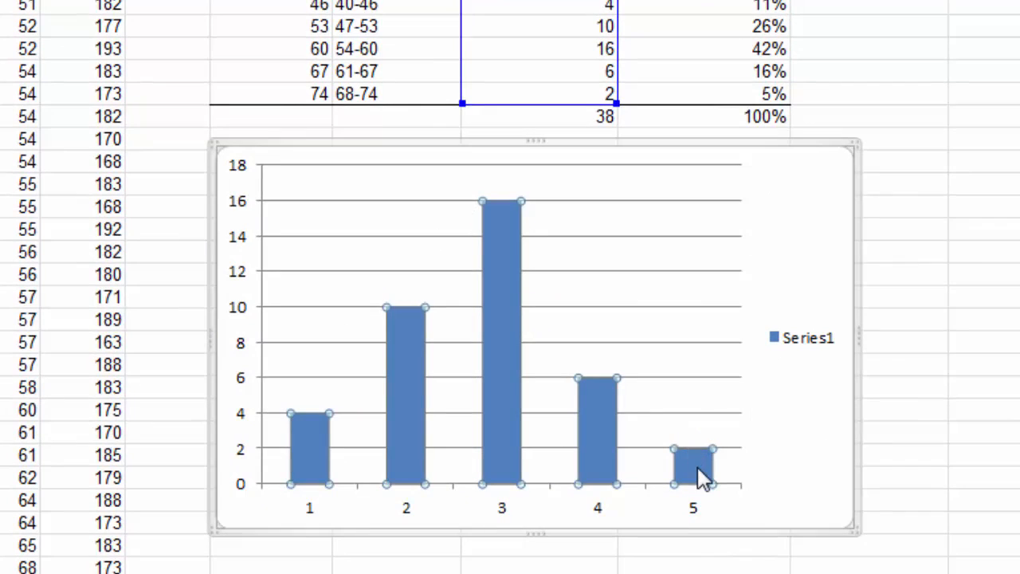
{"action": "right_click", "coordinate": [502, 224]}
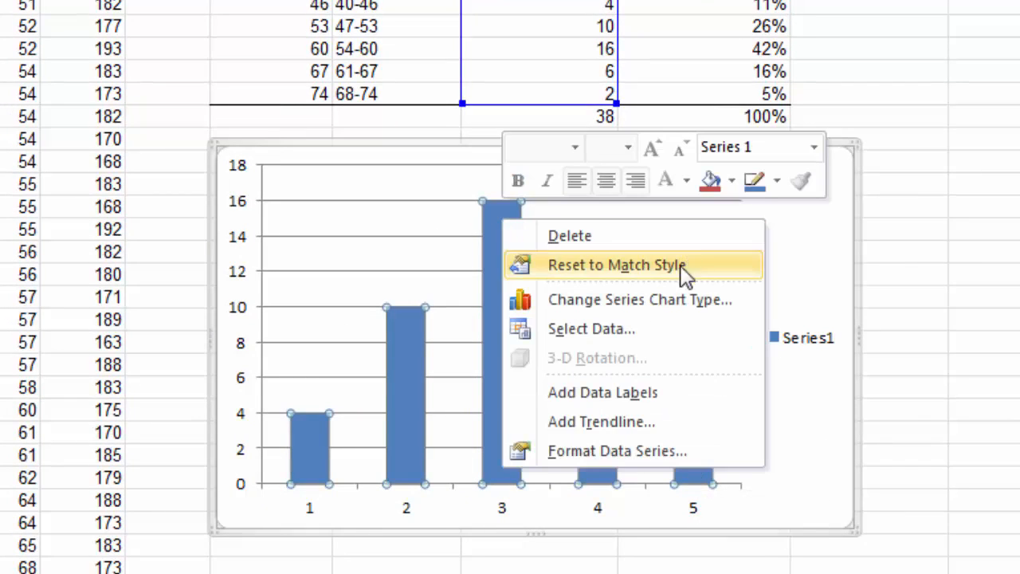
{"action": "left_click", "coordinate": [638, 453]}
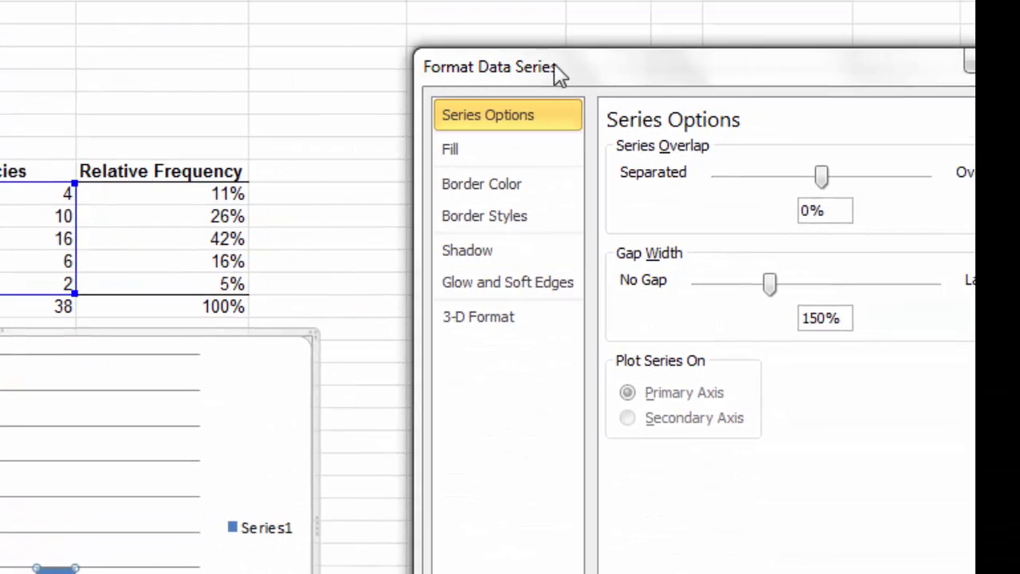
{"action": "left_click_drag", "start_coordinate": [558, 72], "coordinate": [362, 14]}
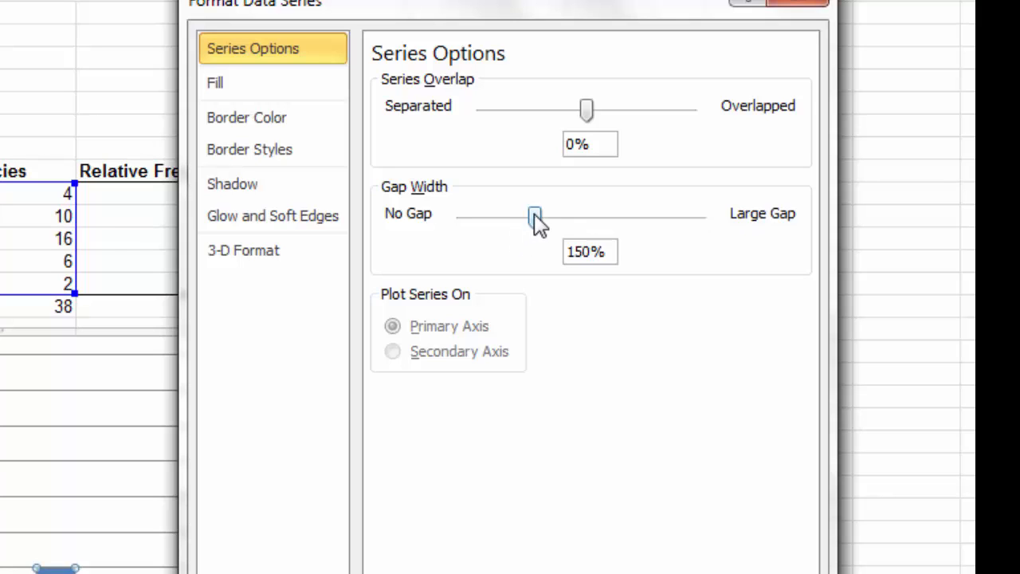
{"action": "left_click_drag", "start_coordinate": [535, 224], "coordinate": [461, 220]}
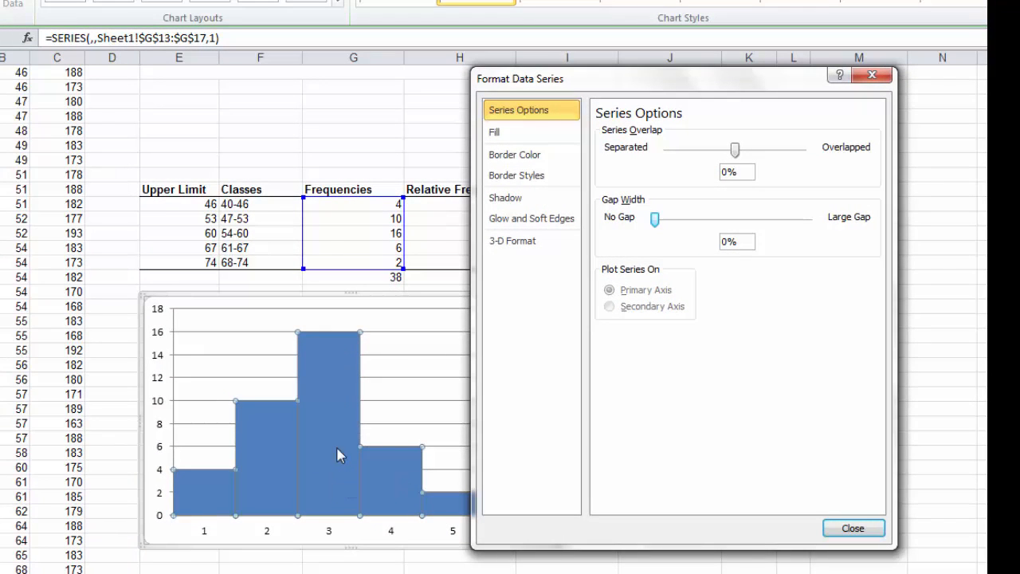
Step: Give the histogram's columns a solid black border line
{"action": "mouse_move", "coordinate": [341, 447]}
{"action": "left_click", "coordinate": [526, 165]}
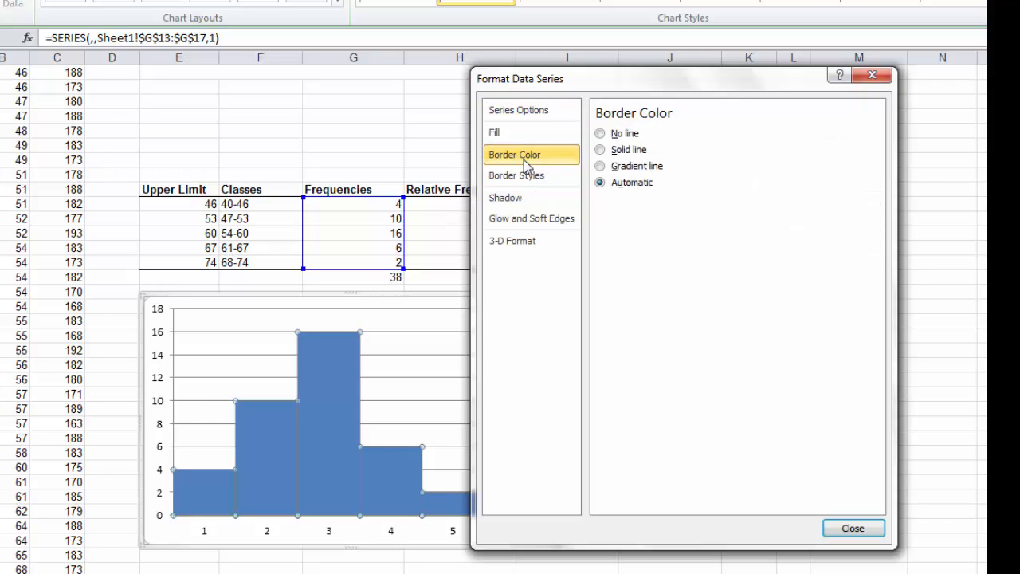
{"action": "left_click", "coordinate": [600, 150]}
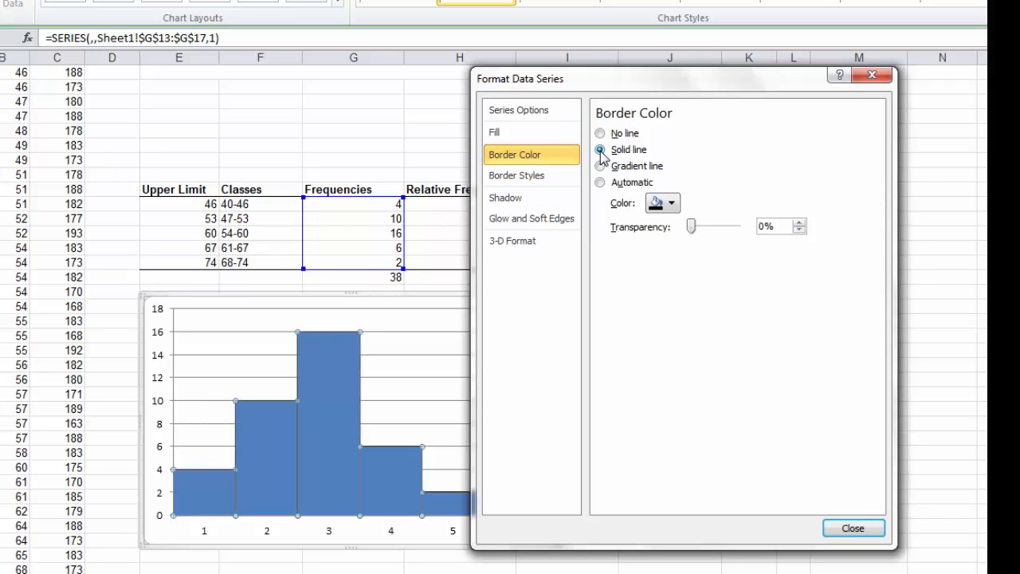
{"action": "left_click", "coordinate": [668, 204]}
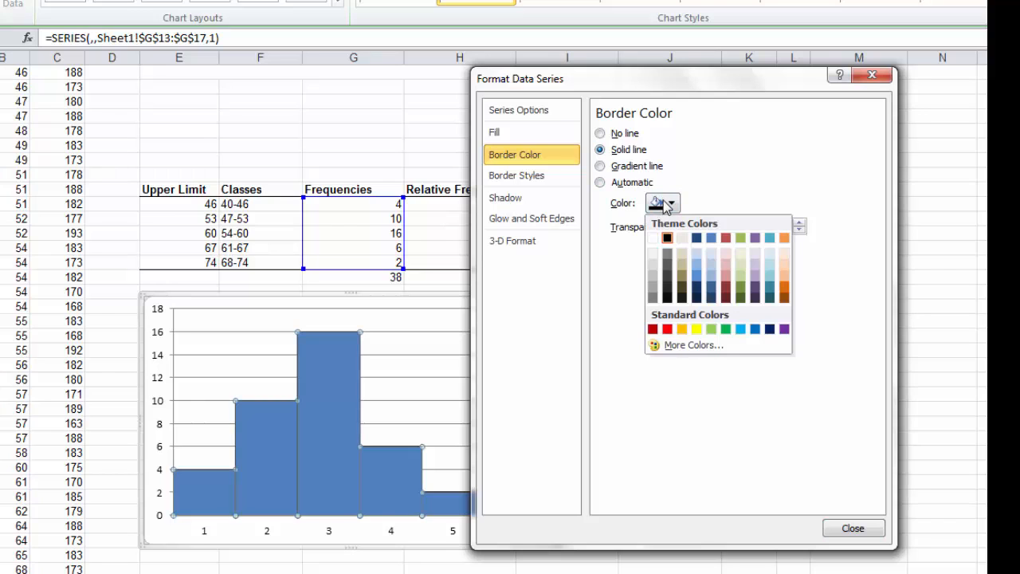
{"action": "left_click", "coordinate": [668, 238]}
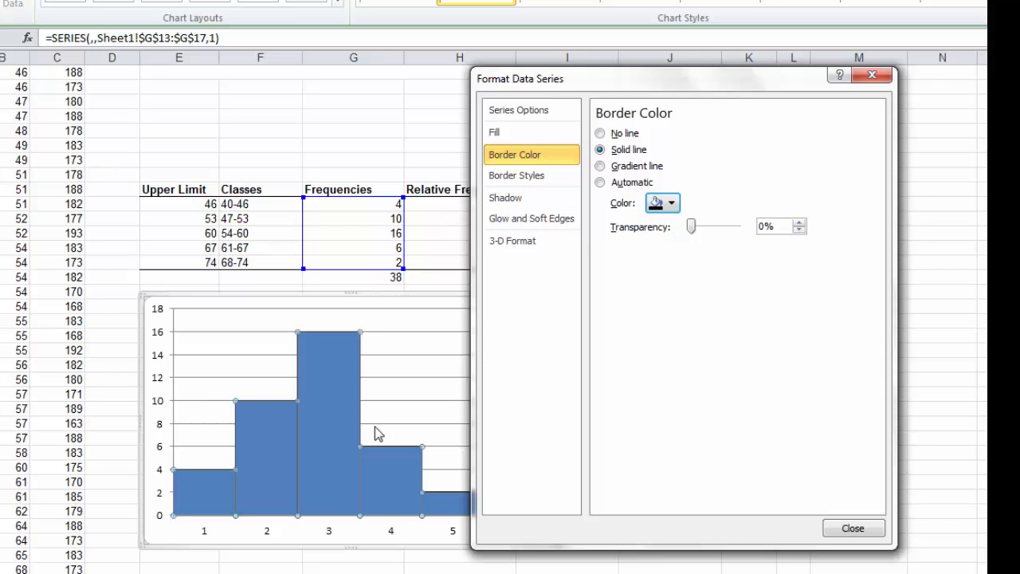
Step: Set the border width of the histogram's columns to 1.25 pt and close the series formatting
{"action": "left_click", "coordinate": [516, 175]}
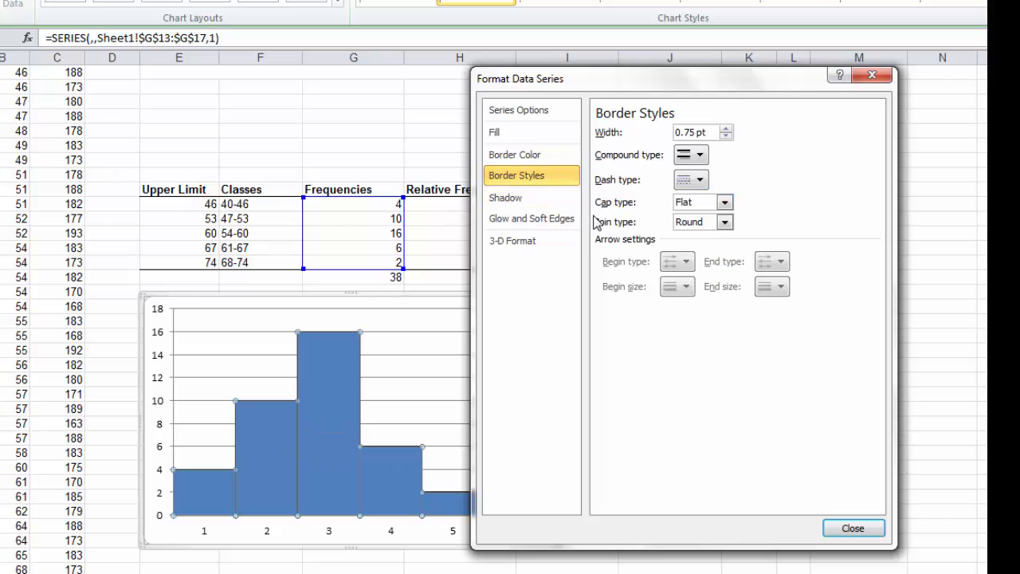
{"action": "left_click", "coordinate": [726, 136]}
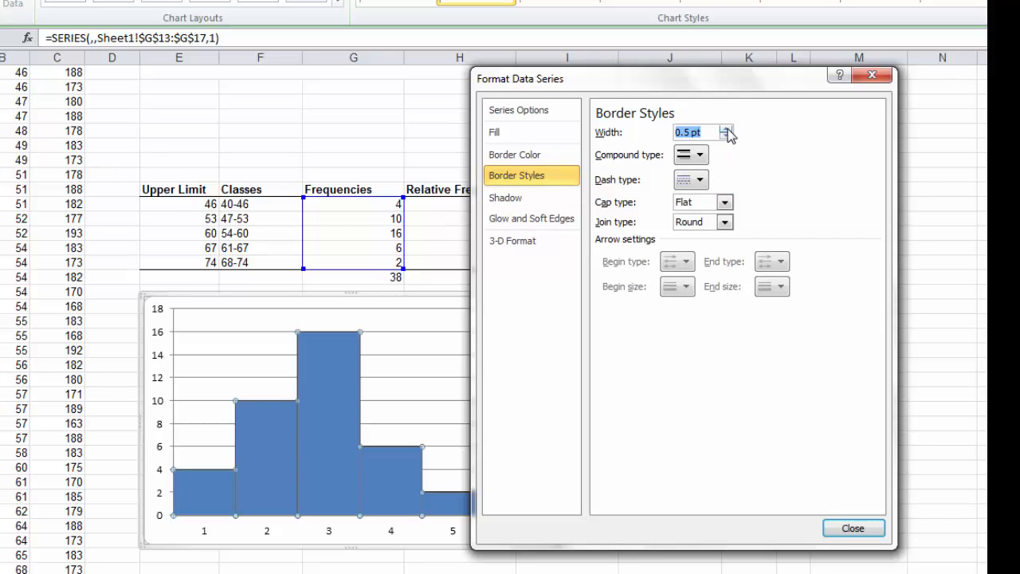
{"action": "double_click", "coordinate": [725, 129]}
{"action": "left_click", "coordinate": [725, 129]}
{"action": "left_click", "coordinate": [852, 530]}
{"action": "left_click", "coordinate": [575, 267]}
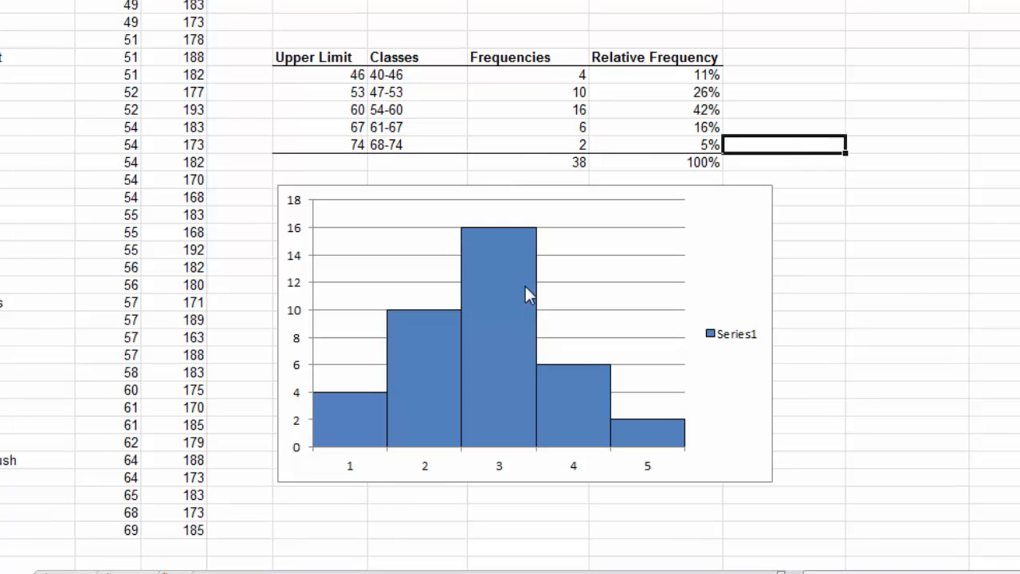
Step: Set the histogram's horizontal axis labels to the class ranges in F13:F17
{"action": "mouse_move", "coordinate": [350, 403]}
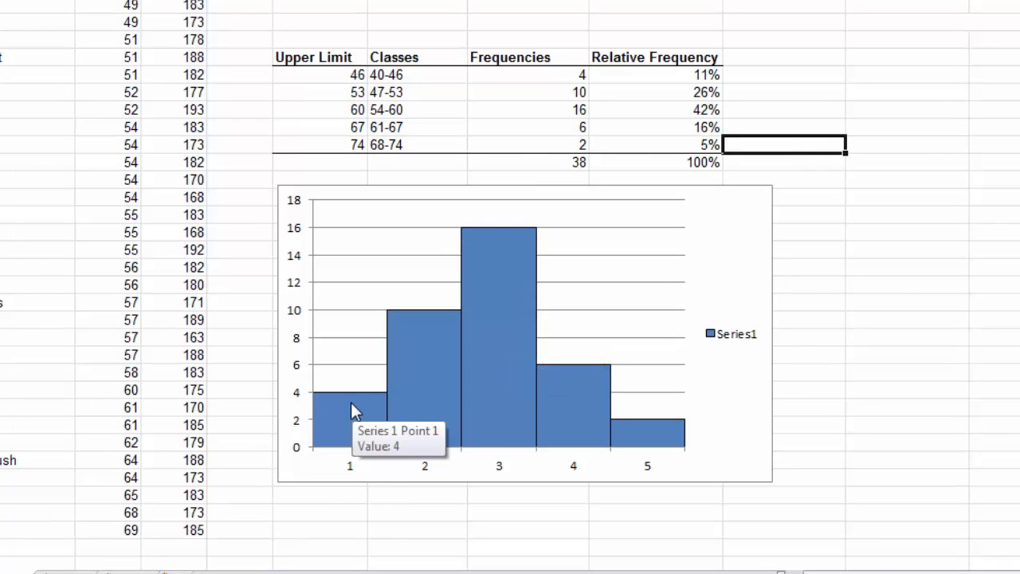
{"action": "mouse_move", "coordinate": [456, 407]}
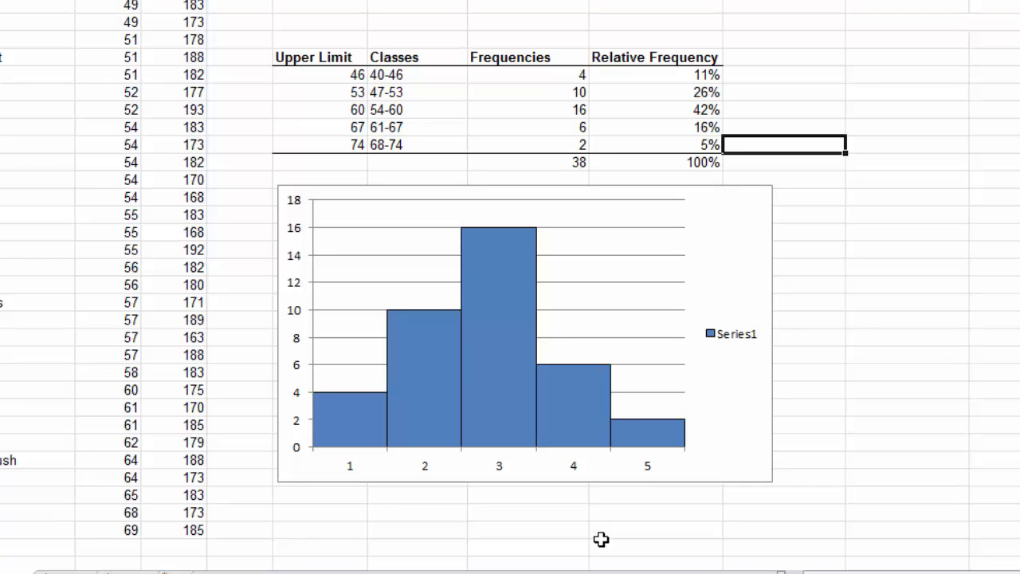
{"action": "left_click", "coordinate": [586, 473]}
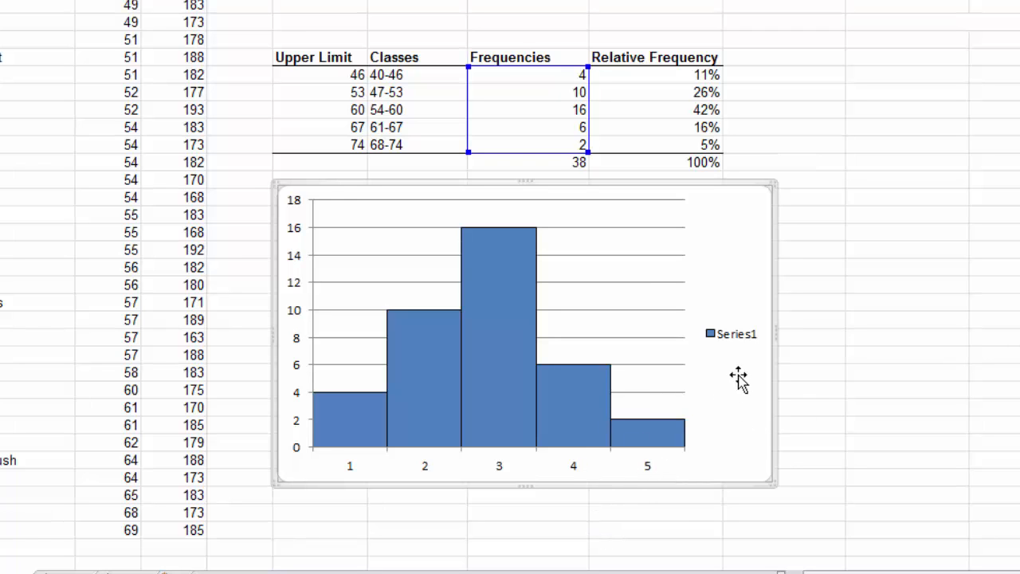
{"action": "left_click", "coordinate": [648, 470]}
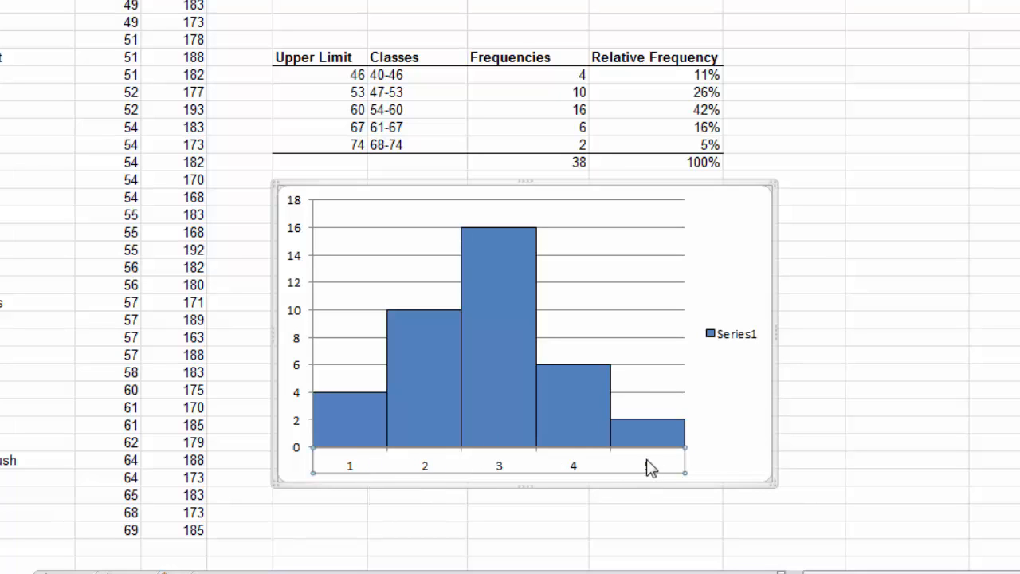
{"action": "right_click", "coordinate": [601, 467]}
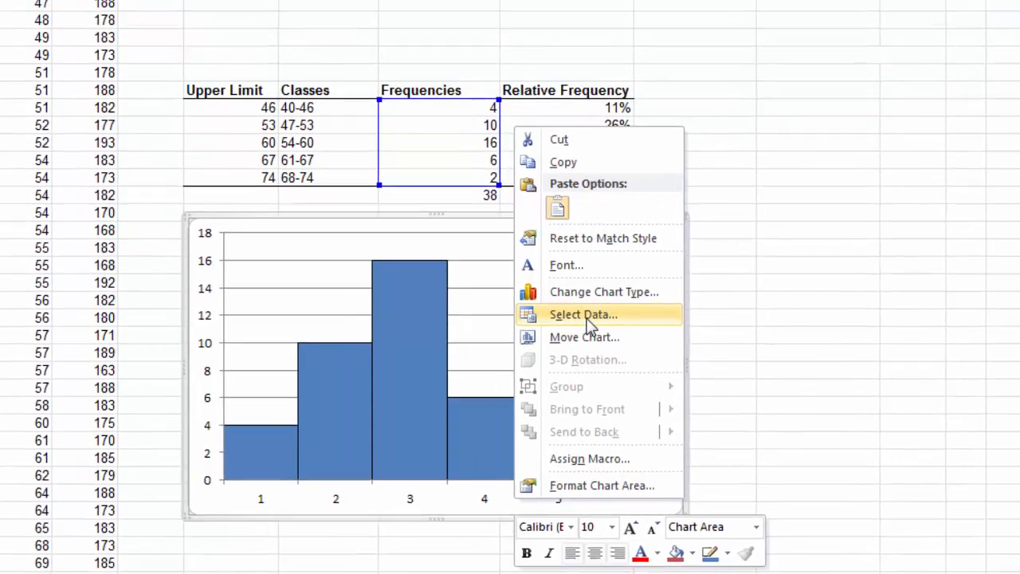
{"action": "left_click", "coordinate": [675, 286]}
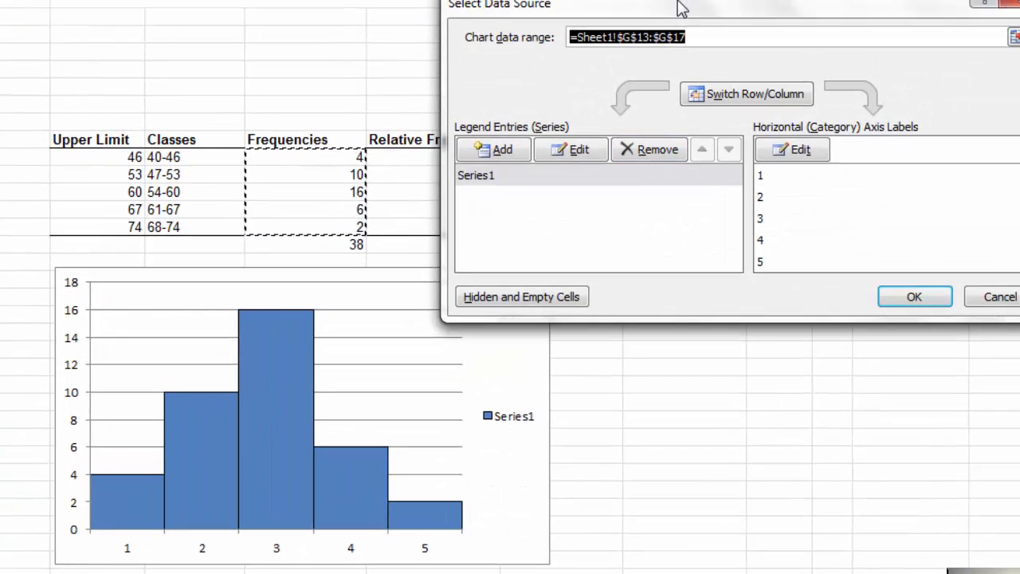
{"action": "left_click_drag", "start_coordinate": [678, 8], "coordinate": [270, 1]}
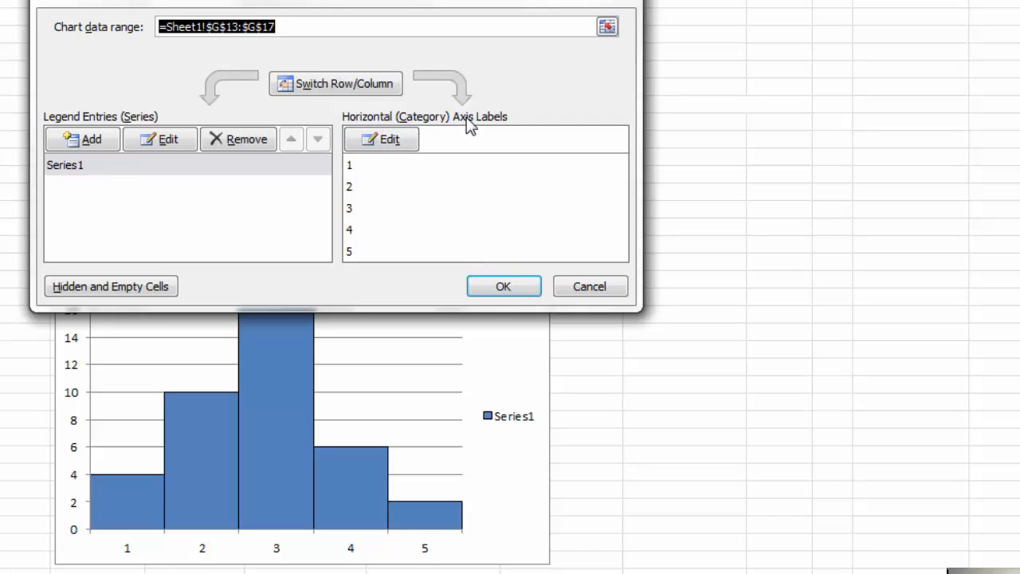
{"action": "left_click", "coordinate": [386, 141]}
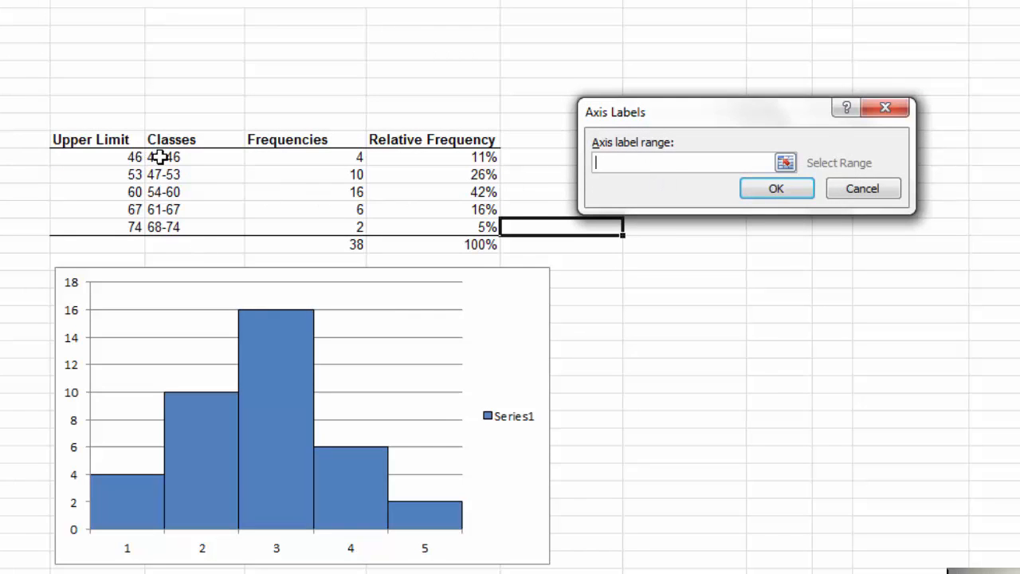
{"action": "left_click_drag", "start_coordinate": [160, 157], "coordinate": [177, 227]}
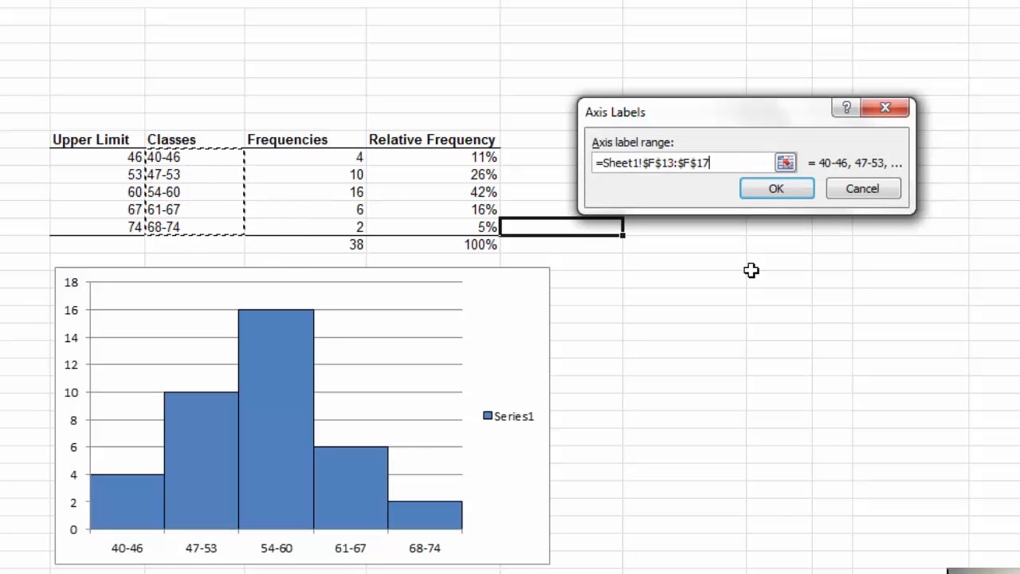
{"action": "key", "text": "Return"}
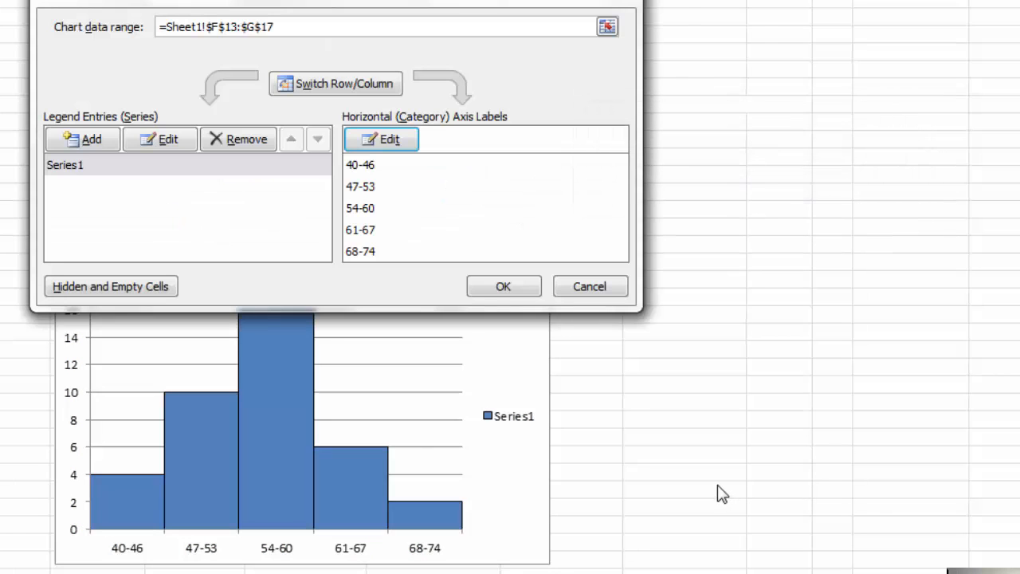
{"action": "left_click", "coordinate": [501, 289]}
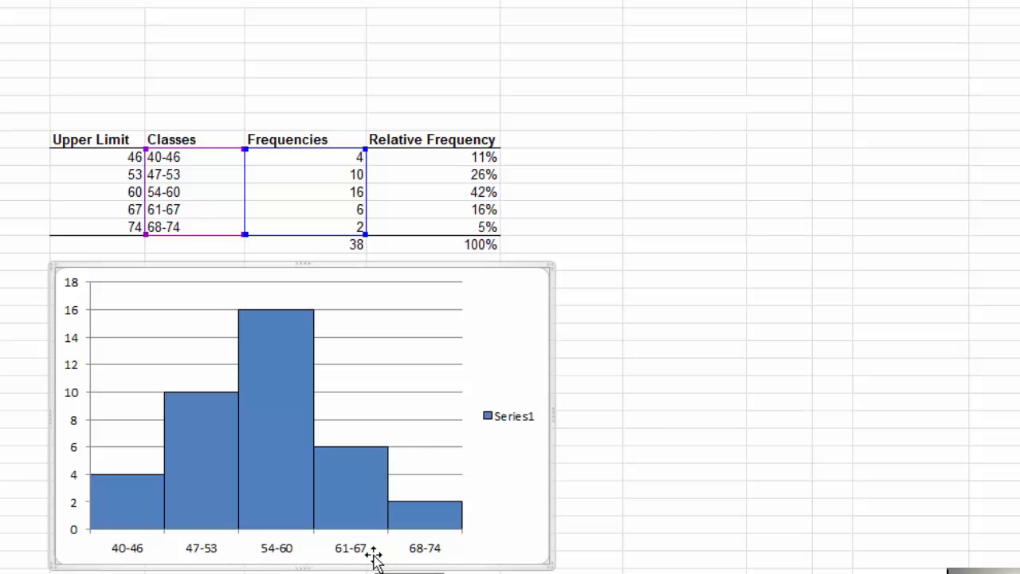
Step: Move the histogram down to leave two blank rows below the totals row, and shrink it slightly
{"action": "left_click_drag", "start_coordinate": [406, 274], "coordinate": [394, 302]}
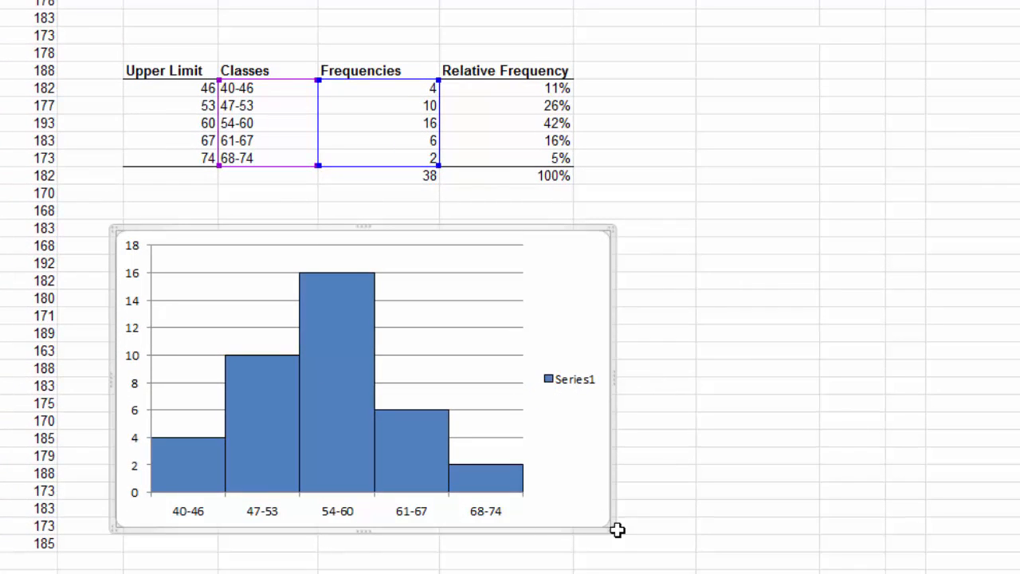
{"action": "left_click_drag", "start_coordinate": [608, 524], "coordinate": [597, 508]}
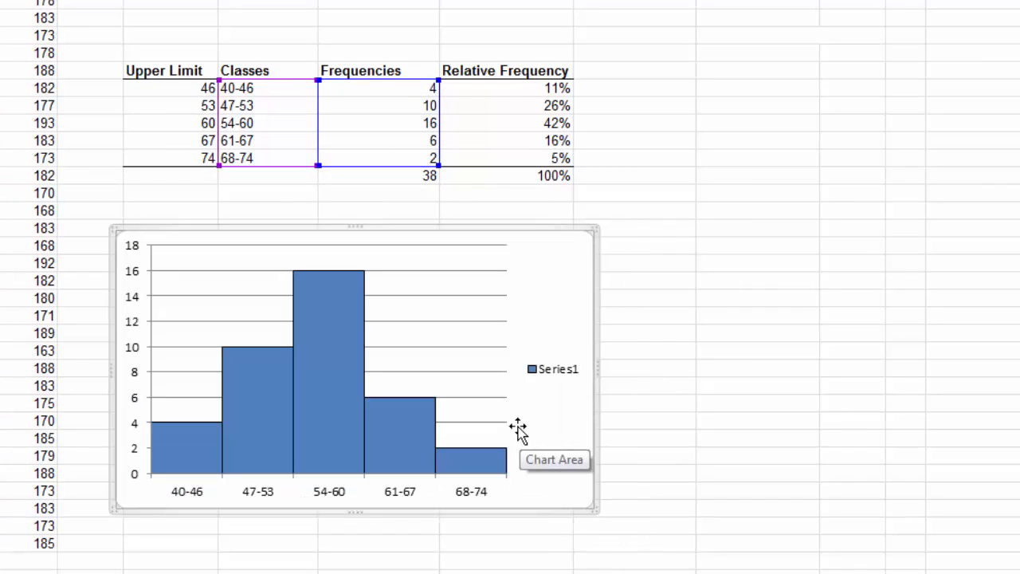
Step: Delete the Series1 legend from the histogram and deselect the chart by selecting cell E11
{"action": "left_click", "coordinate": [545, 368]}
{"action": "right_click", "coordinate": [544, 367]}
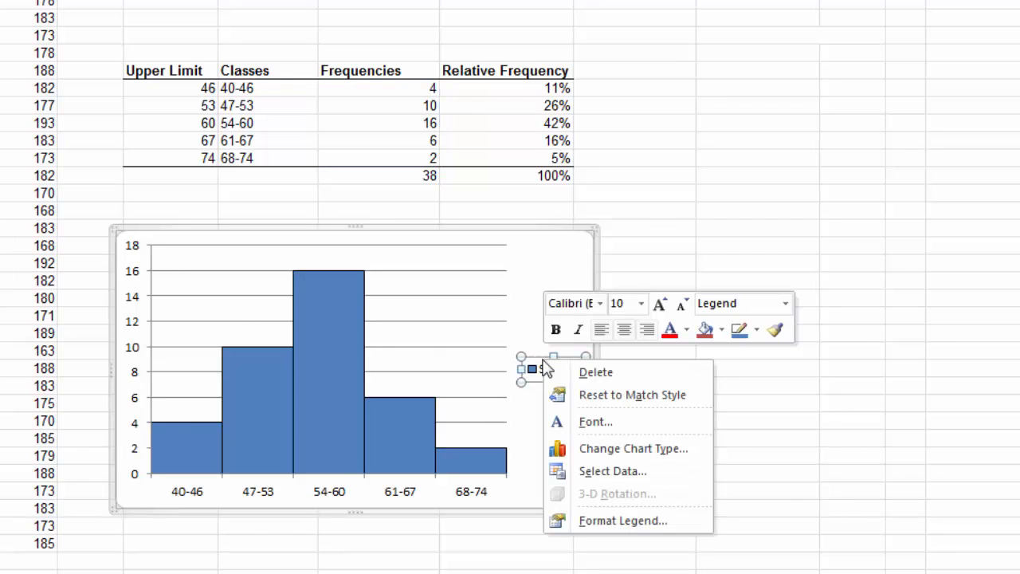
{"action": "left_click", "coordinate": [588, 372]}
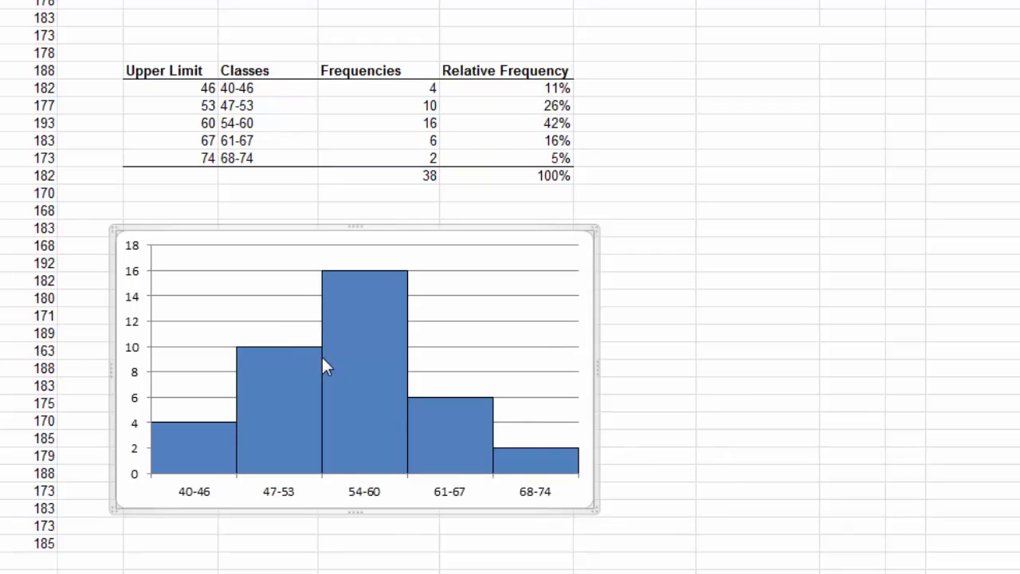
{"action": "mouse_move", "coordinate": [318, 360]}
{"action": "left_click", "coordinate": [174, 53]}
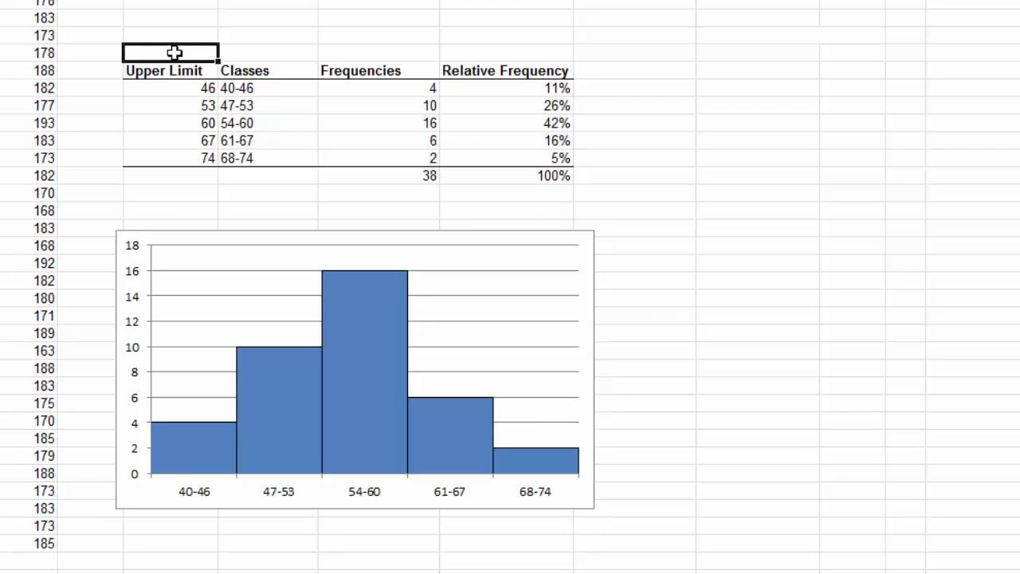
Step: Enter the table caption "Table 1: Frequency Table of Presidents' Ages" in cell E11
{"action": "type", "text": "Table 1: Fre"}
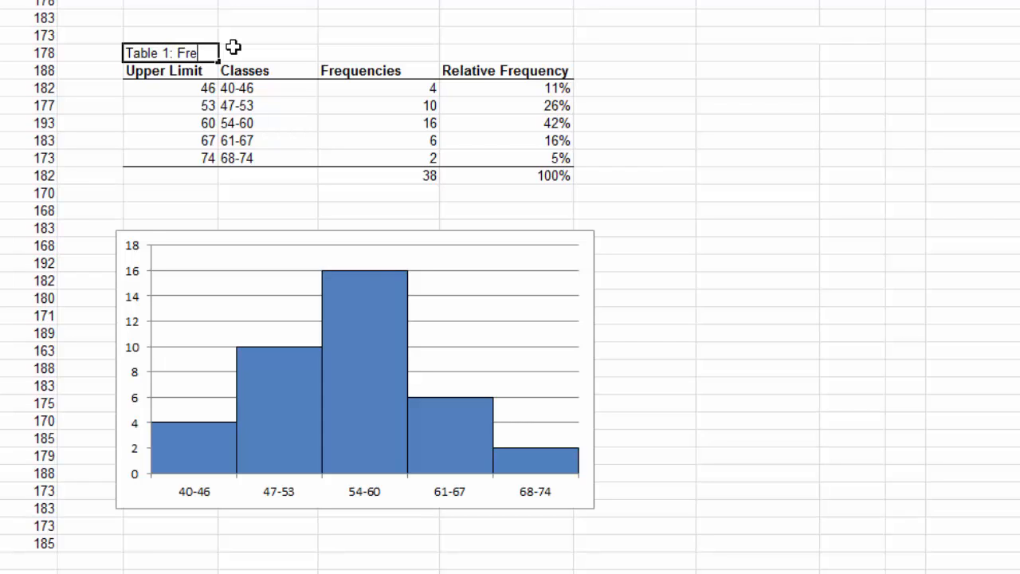
{"action": "type", "text": "quency Table o"}
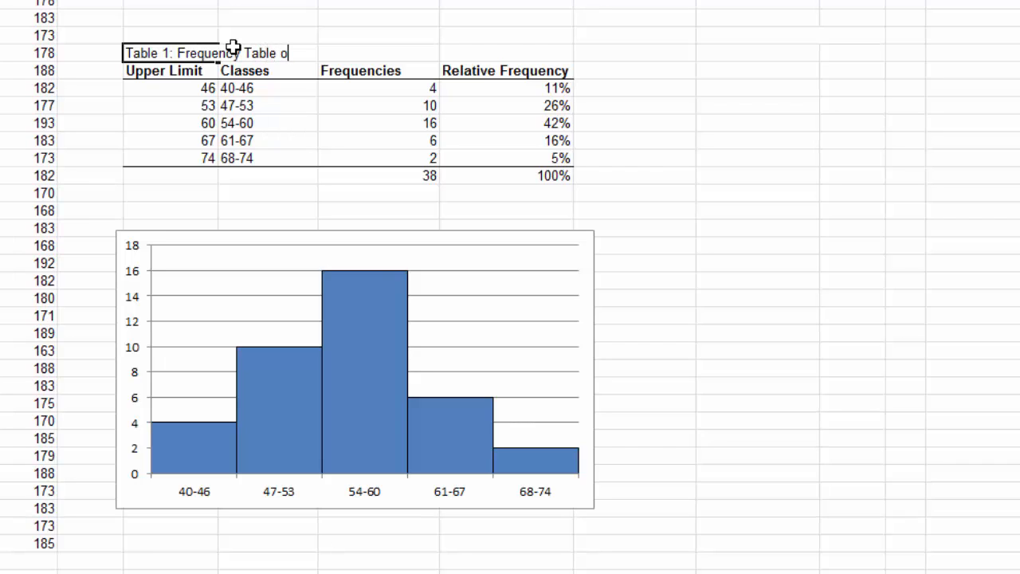
{"action": "type", "text": "f Presiden"}
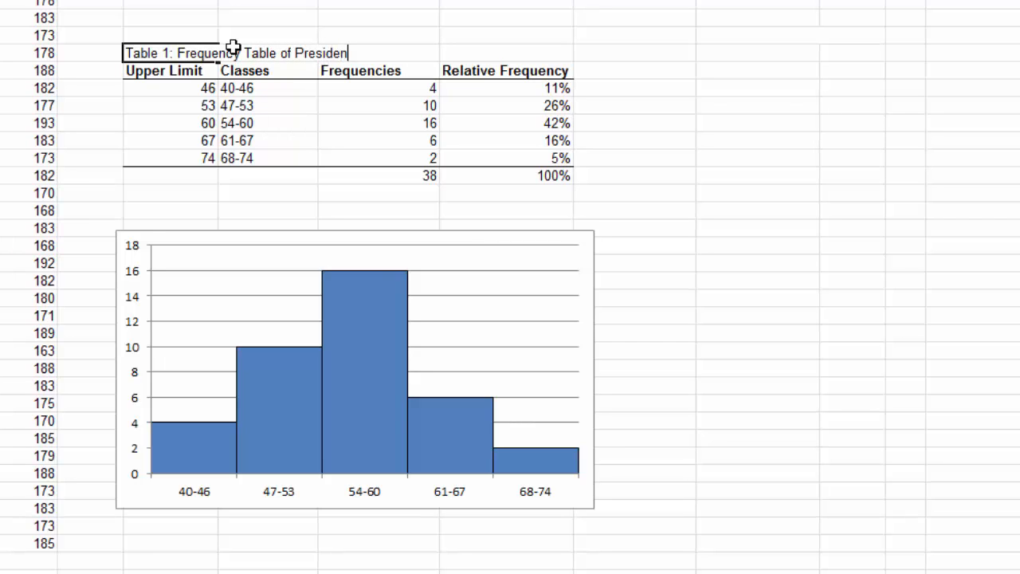
{"action": "type", "text": "ts' Ages"}
{"action": "left_click", "coordinate": [197, 34]}
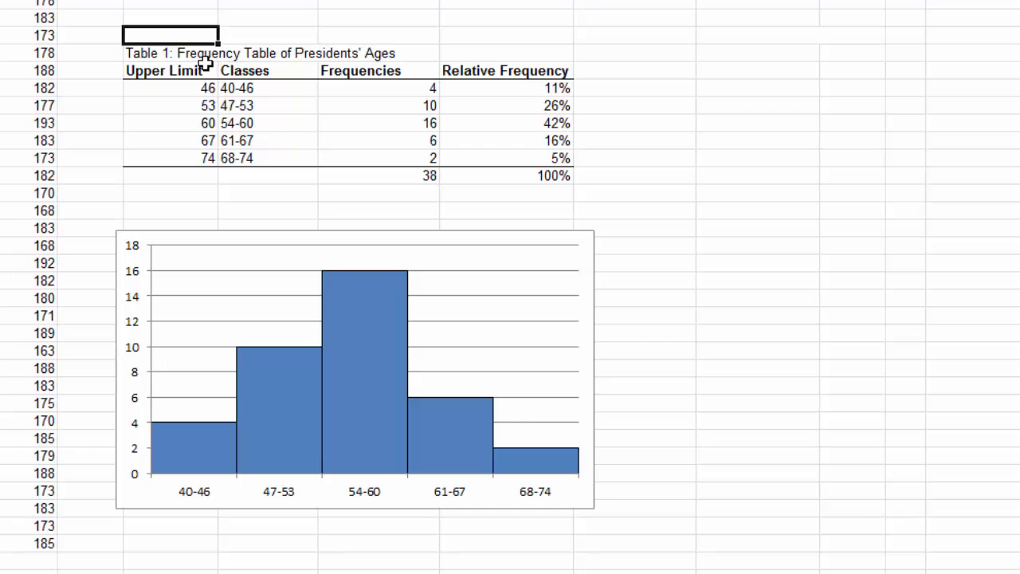
Step: Merge and center the Table 1 caption across E11:H11 and make it bold
{"action": "left_click_drag", "start_coordinate": [183, 54], "coordinate": [502, 54]}
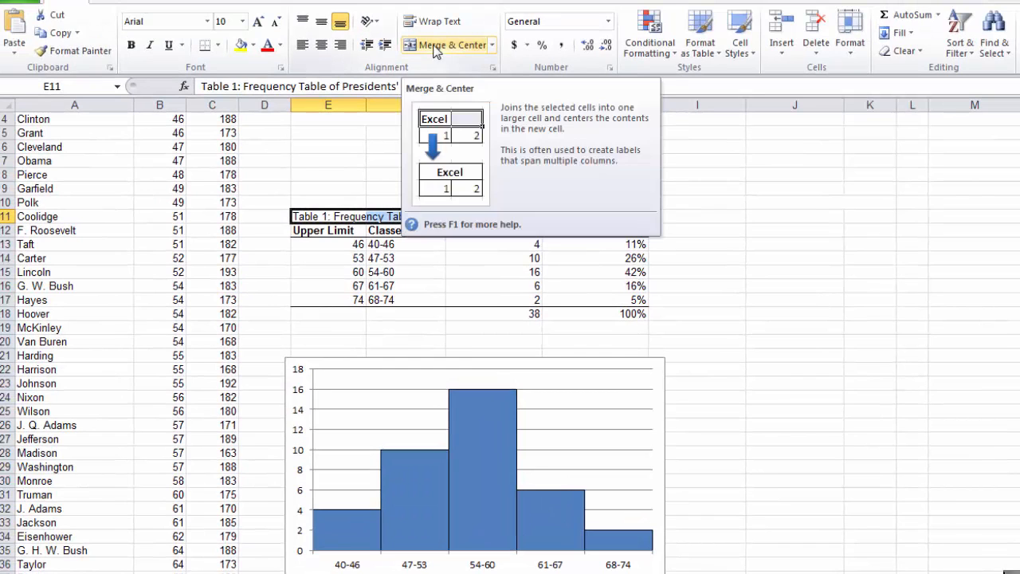
{"action": "left_click", "coordinate": [435, 47]}
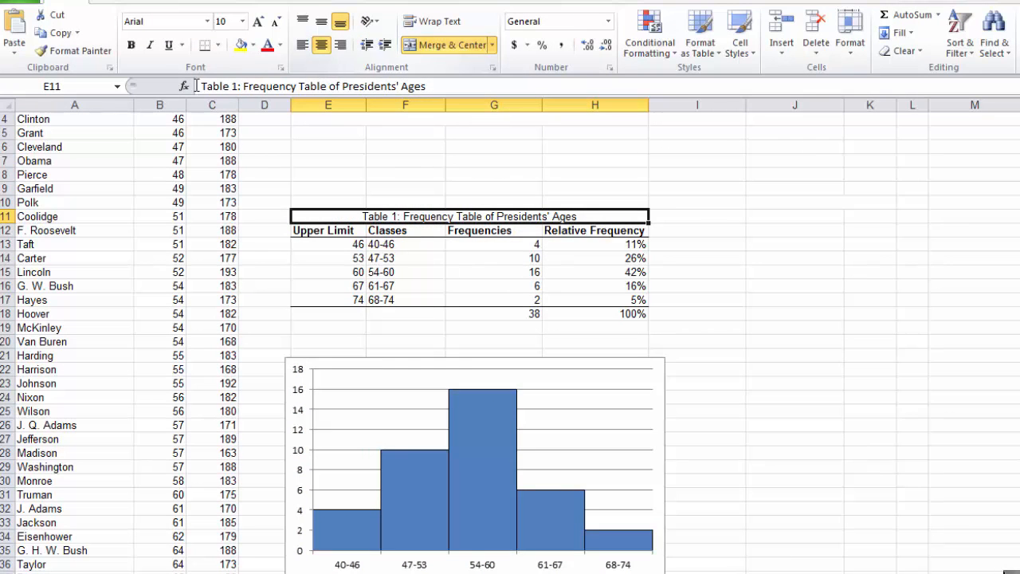
{"action": "left_click", "coordinate": [132, 45]}
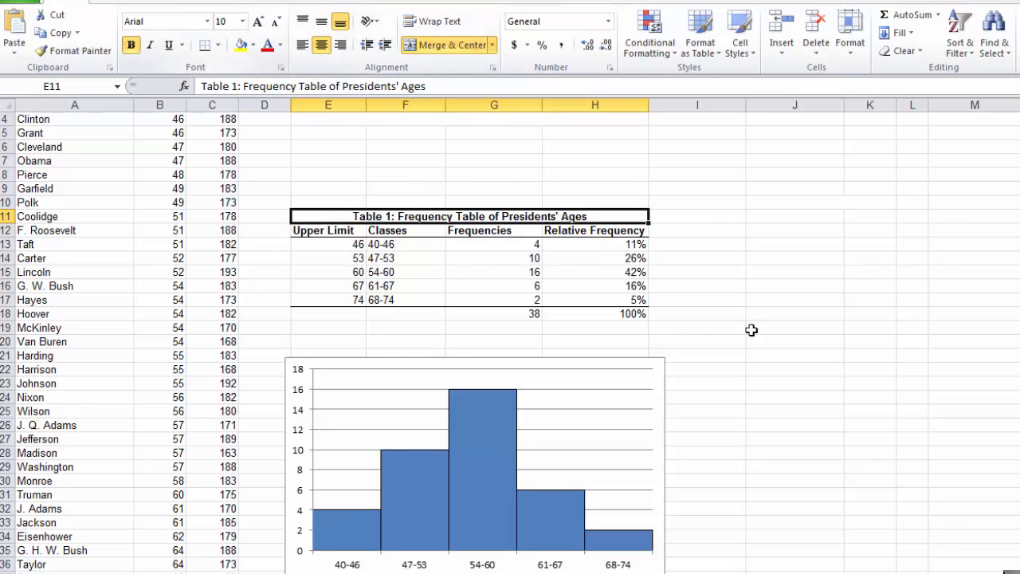
{"action": "left_click", "coordinate": [793, 385]}
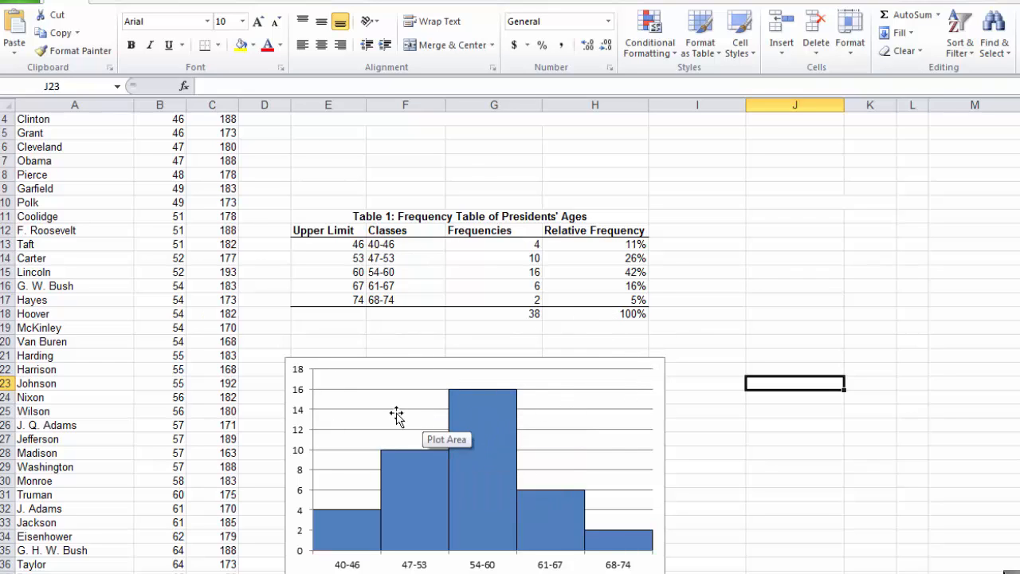
Step: Enter the chart caption "Figure 1: Histogram of Presidents' Ages" in cell E20, just above the histogram
{"action": "left_click", "coordinate": [334, 342]}
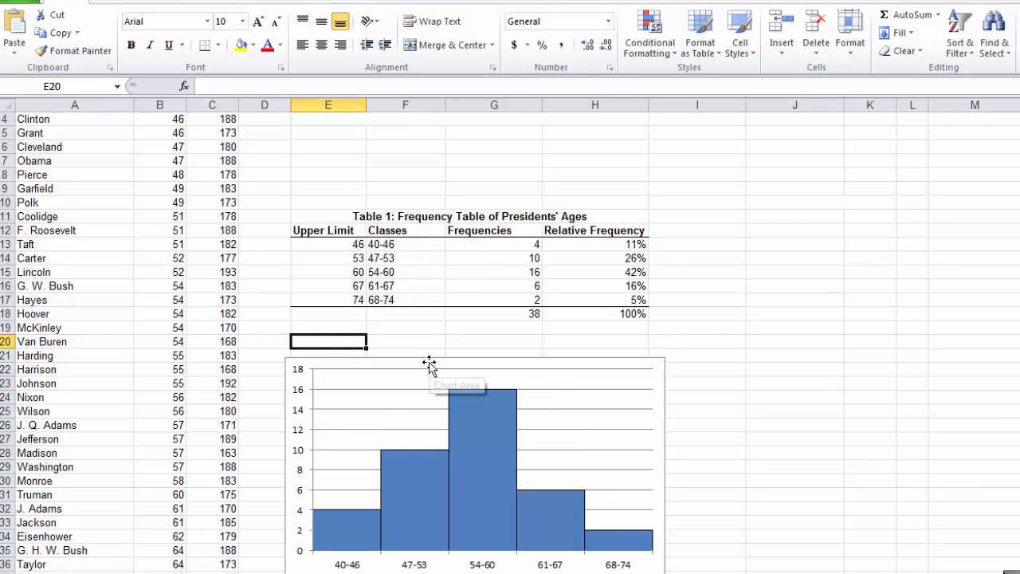
{"action": "mouse_move", "coordinate": [515, 399]}
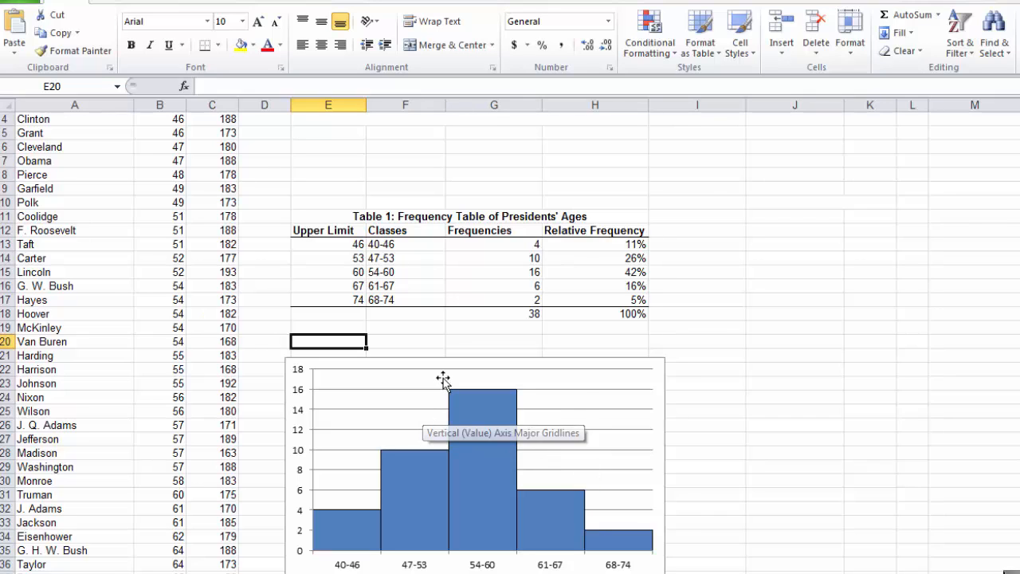
{"action": "type", "text": "Fig"}
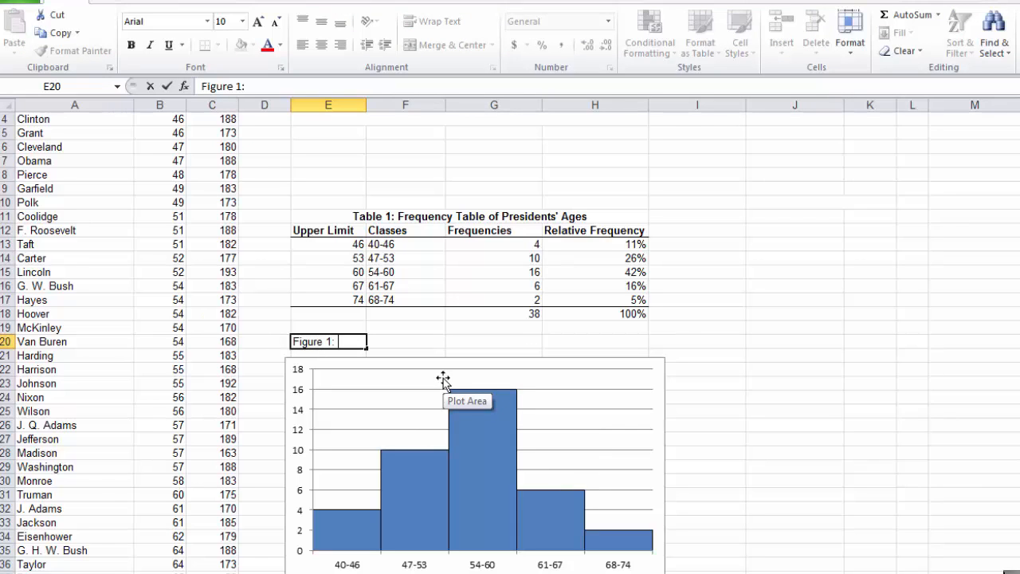
{"action": "type", "text": "ure 1: Histogram of "}
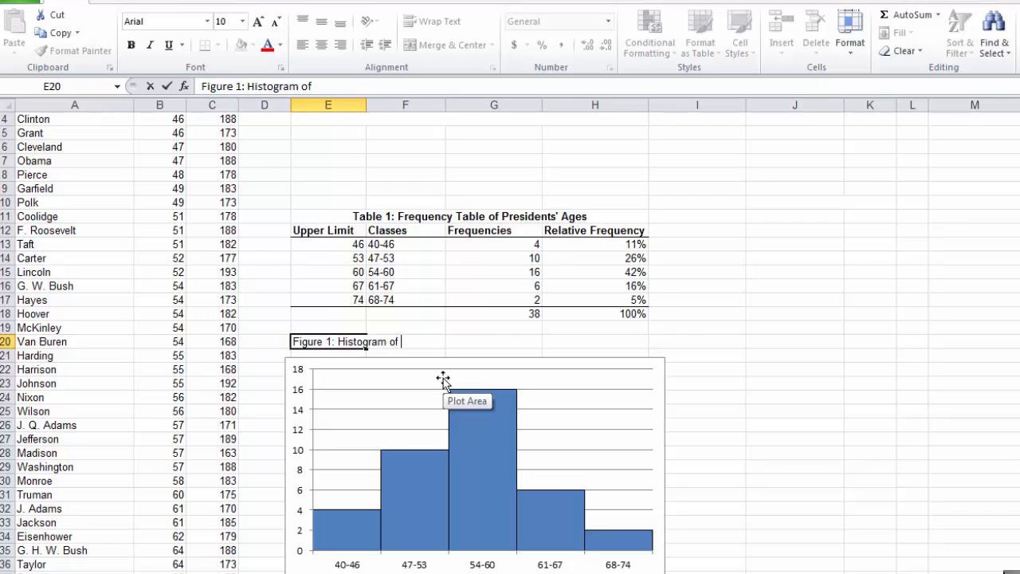
{"action": "type", "text": "Presidents"}
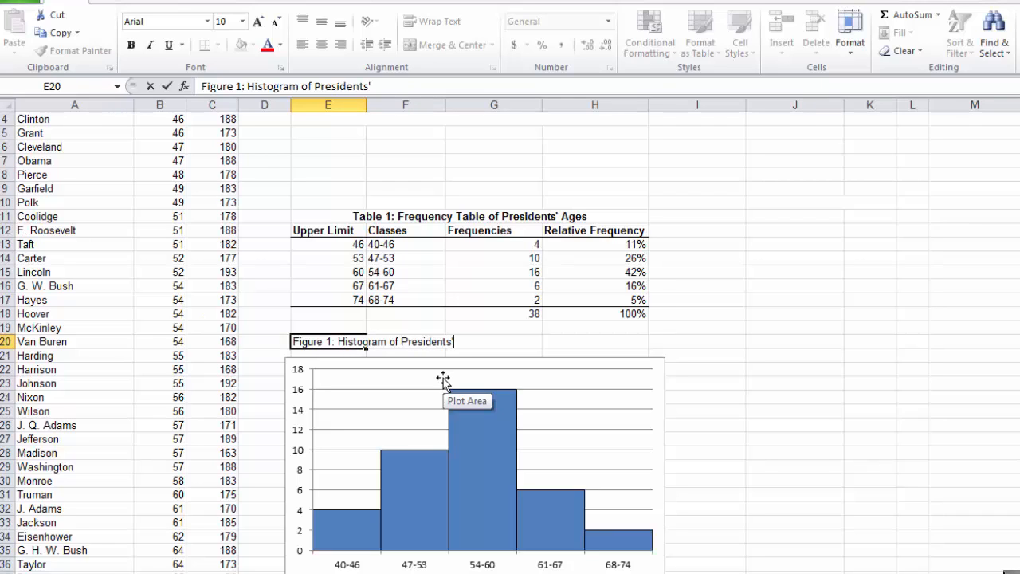
{"action": "type", "text": "' Ages"}
{"action": "left_click", "coordinate": [336, 327]}
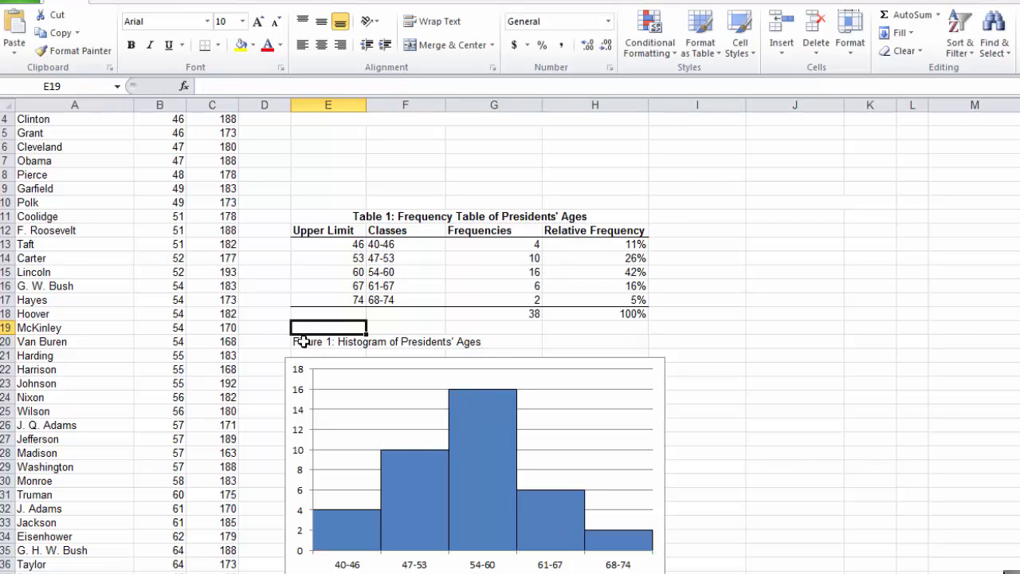
Step: Merge and center the Figure 1 caption across E20:H20 and make it bold
{"action": "left_click_drag", "start_coordinate": [304, 341], "coordinate": [607, 347]}
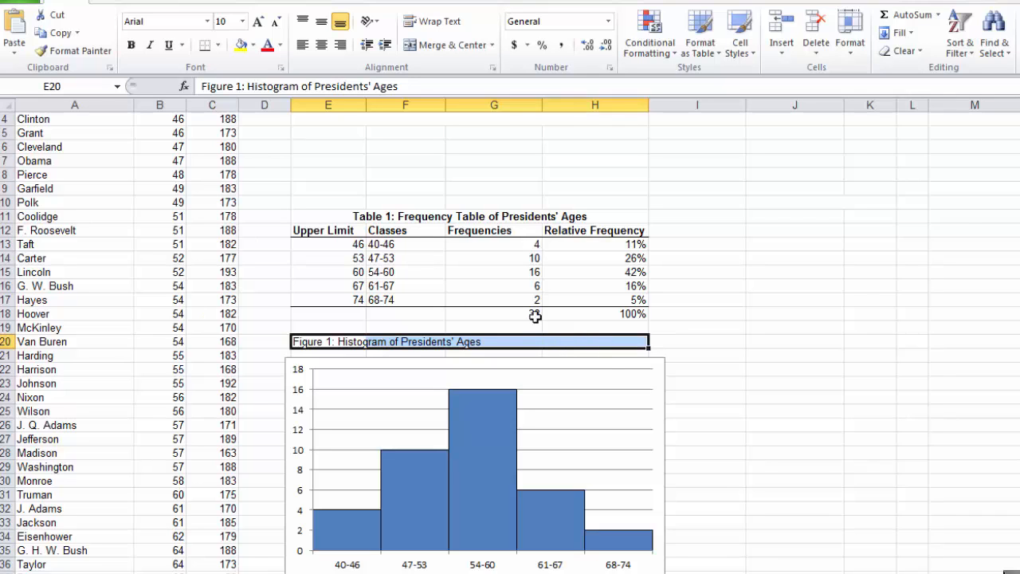
{"action": "left_click", "coordinate": [448, 45]}
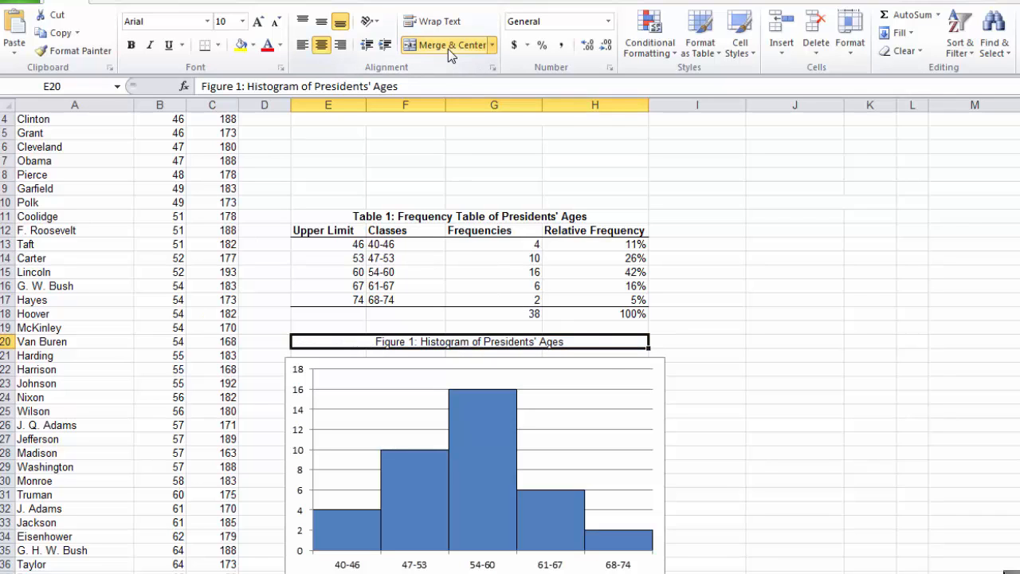
{"action": "left_click", "coordinate": [132, 46]}
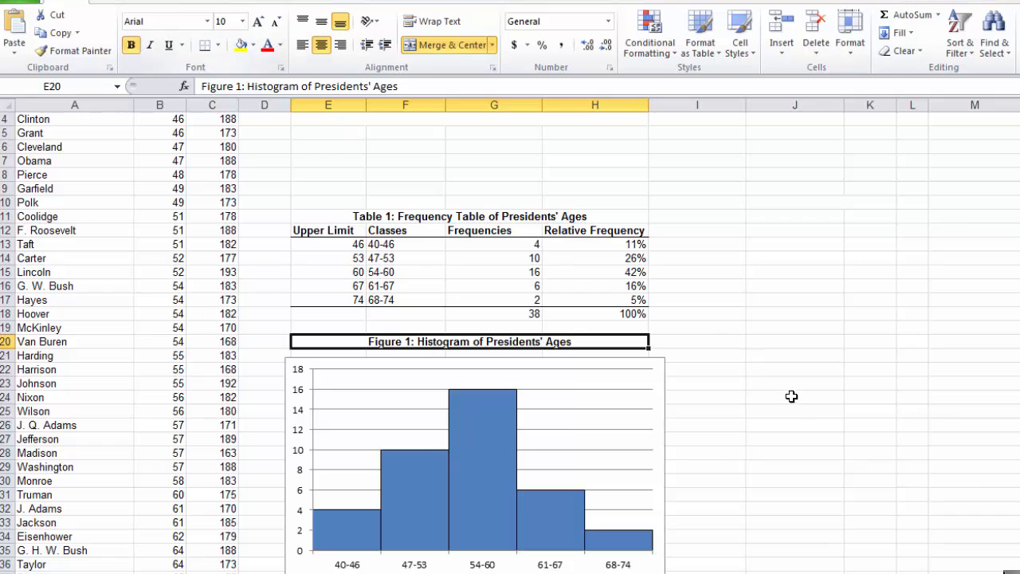
{"action": "left_click", "coordinate": [788, 409]}
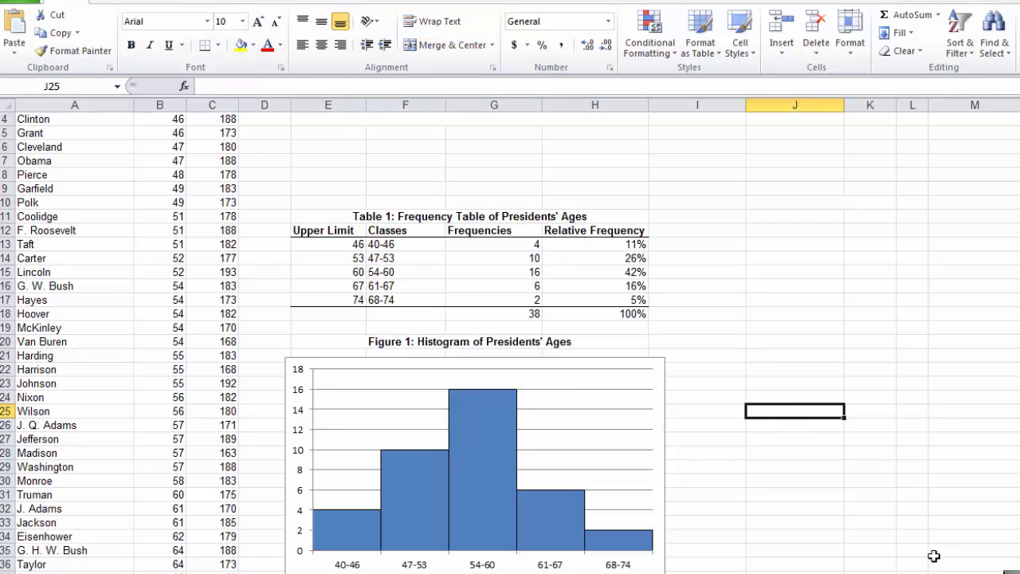